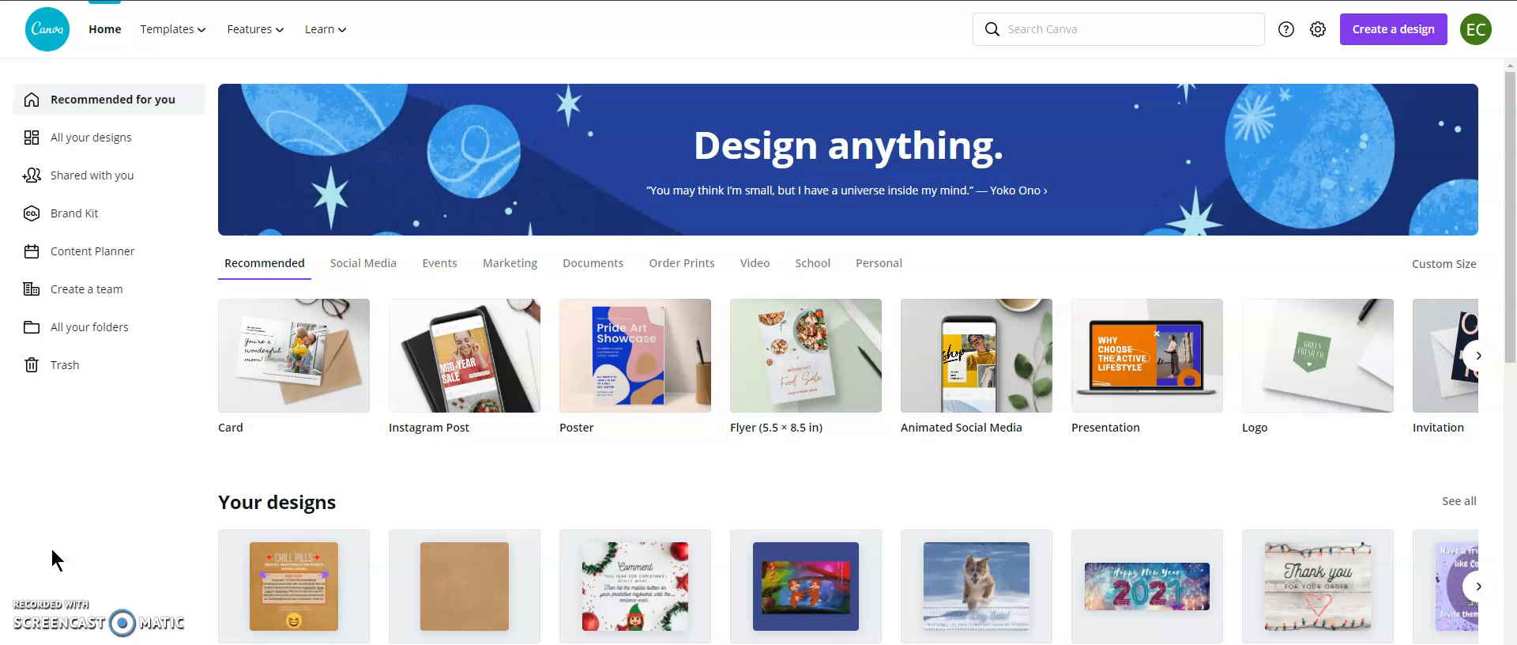
Step: Open the Twilight Nails VIP design from all designs and ungroup its 2021 nail artwork
left_click(76, 138)
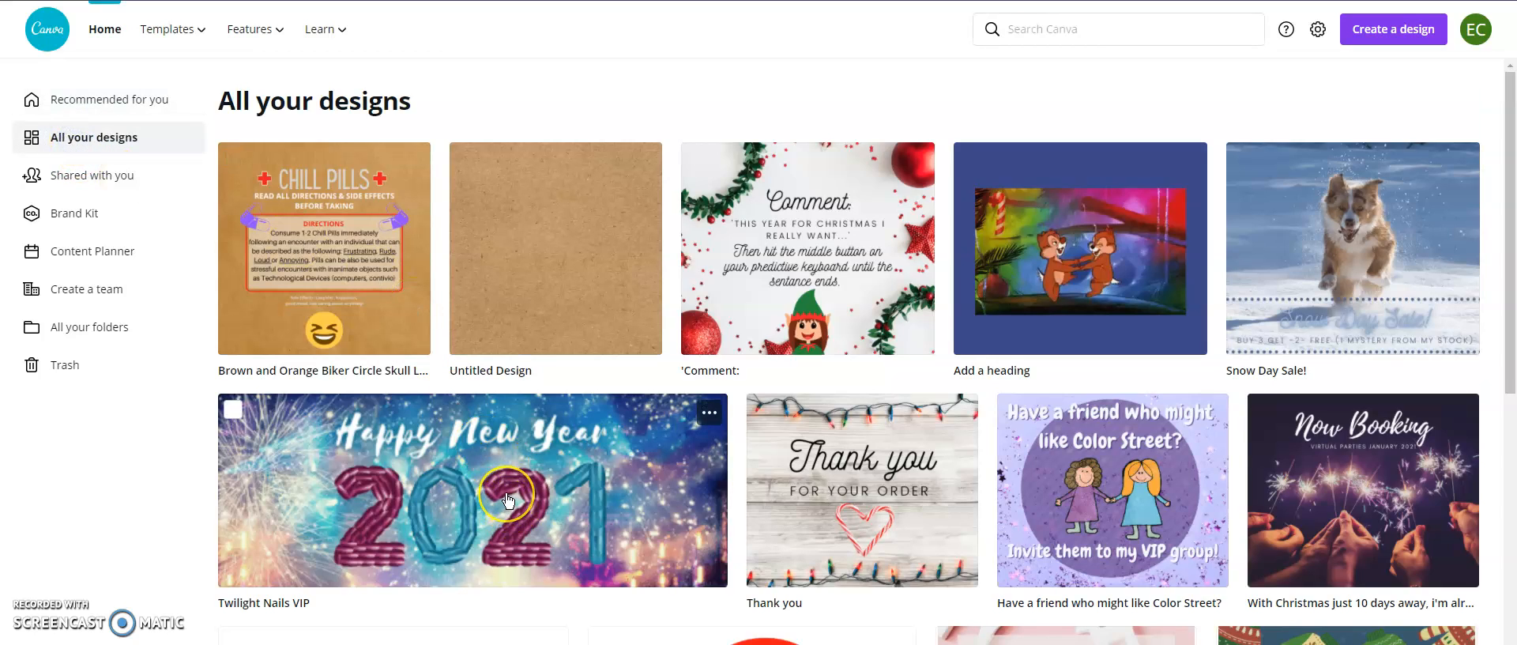
left_click(508, 499)
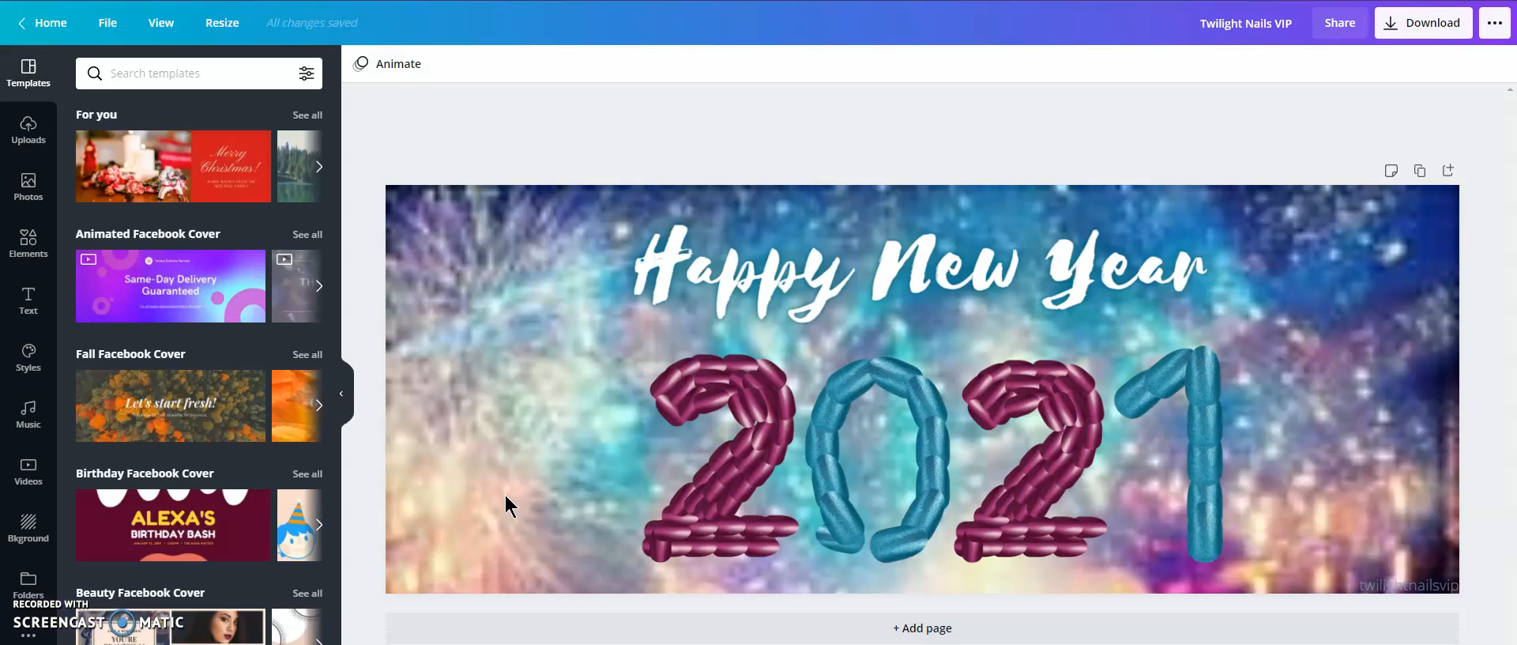
left_click(836, 534)
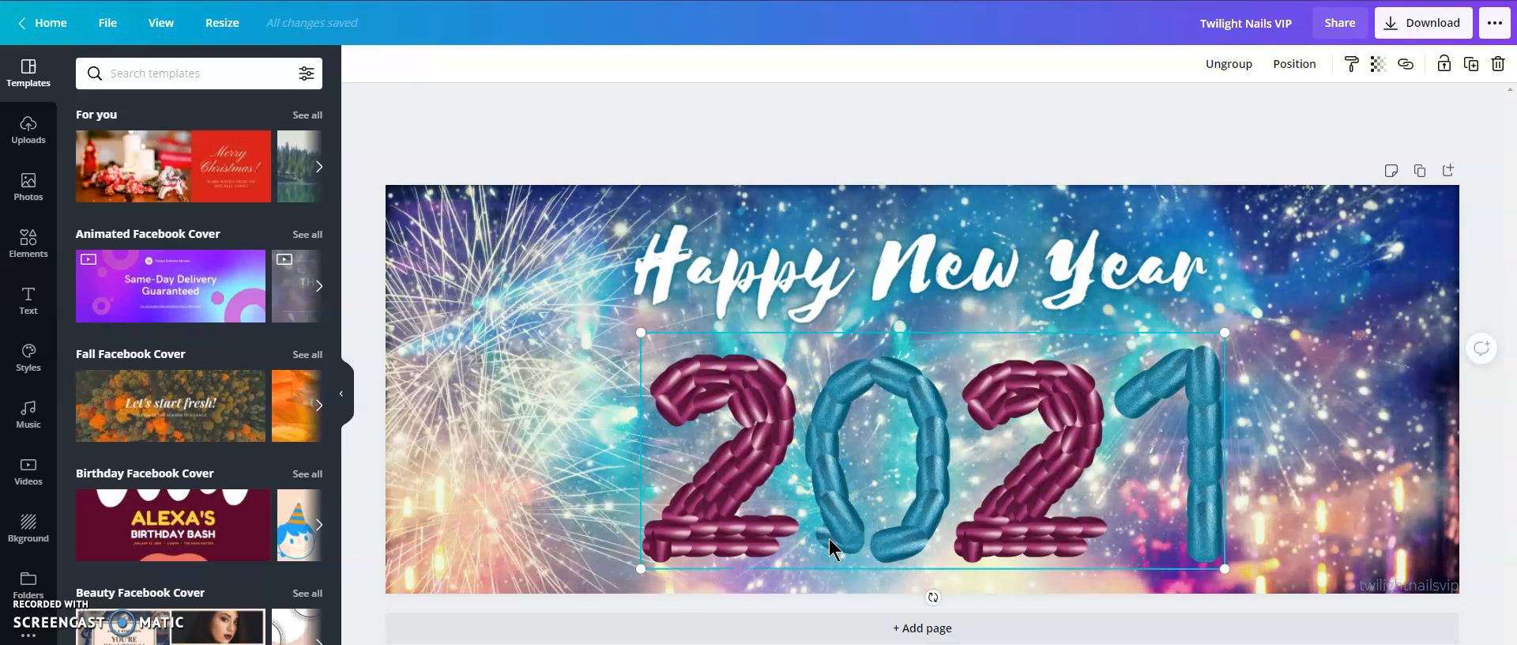
left_click(1229, 64)
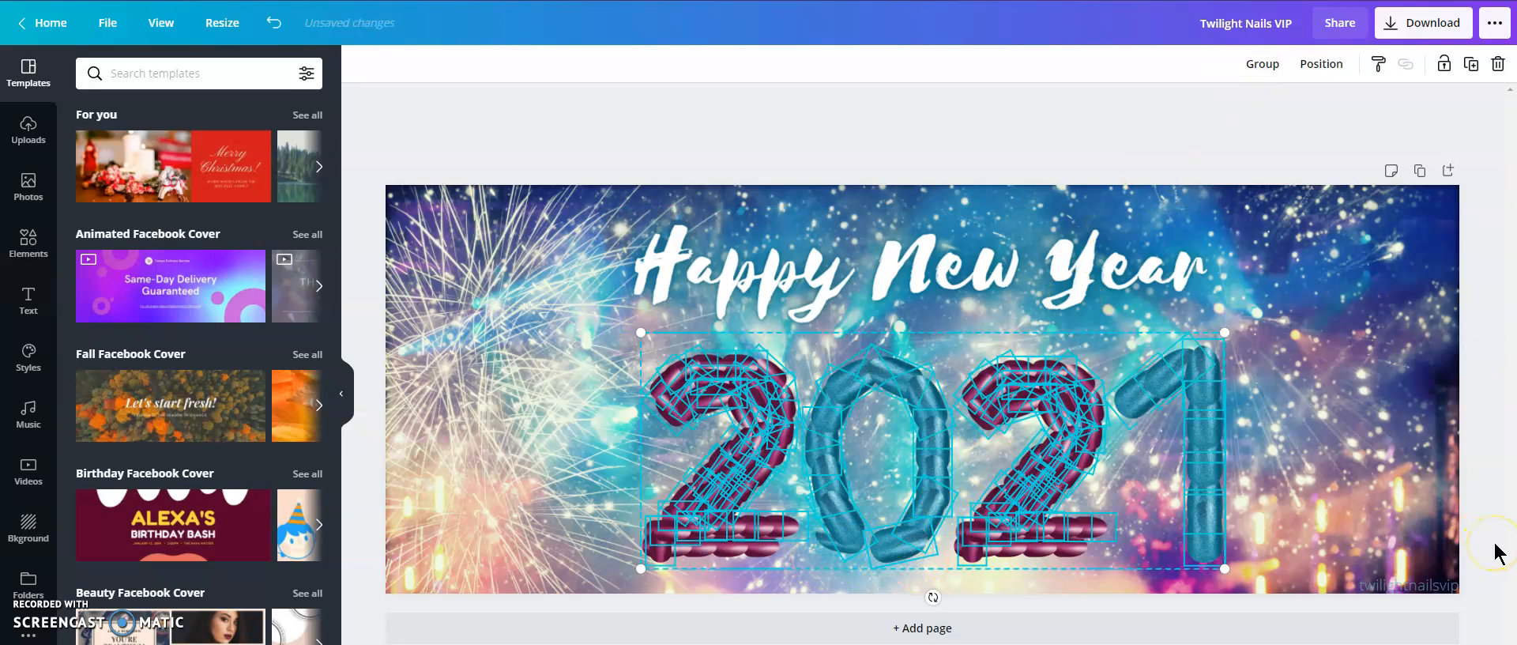
left_click_drag(829, 550, 861, 550)
Step: Add a blank second page and insert a heading reading "2020" on it
left_click(910, 626)
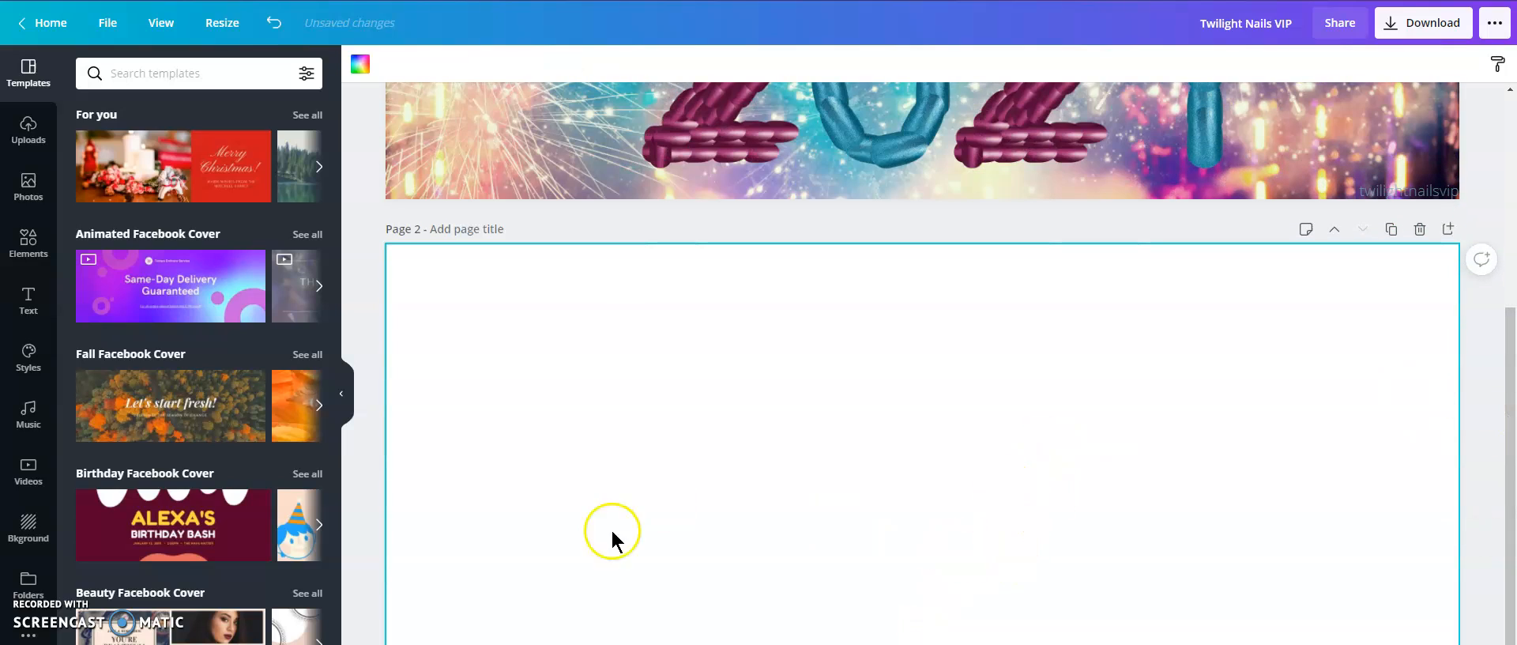
left_click(28, 301)
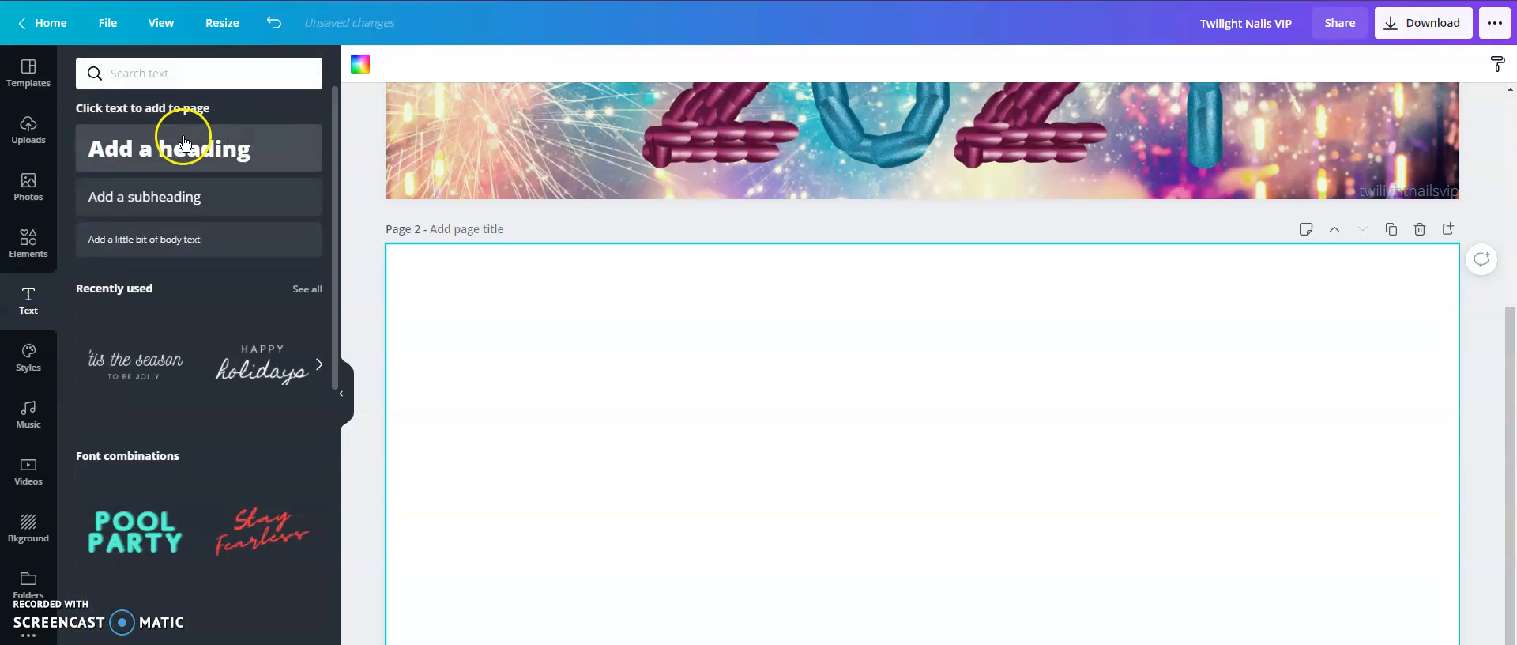
left_click(183, 143)
type("2020")
Step: Enlarge the 2020 heading to font size 430 and position it near the middle of page 2
left_click_drag(889, 424, 444, 332)
left_click_drag(965, 444, 1204, 578)
left_click(1054, 500)
left_click(1273, 504)
left_click_drag(1068, 429, 1106, 451)
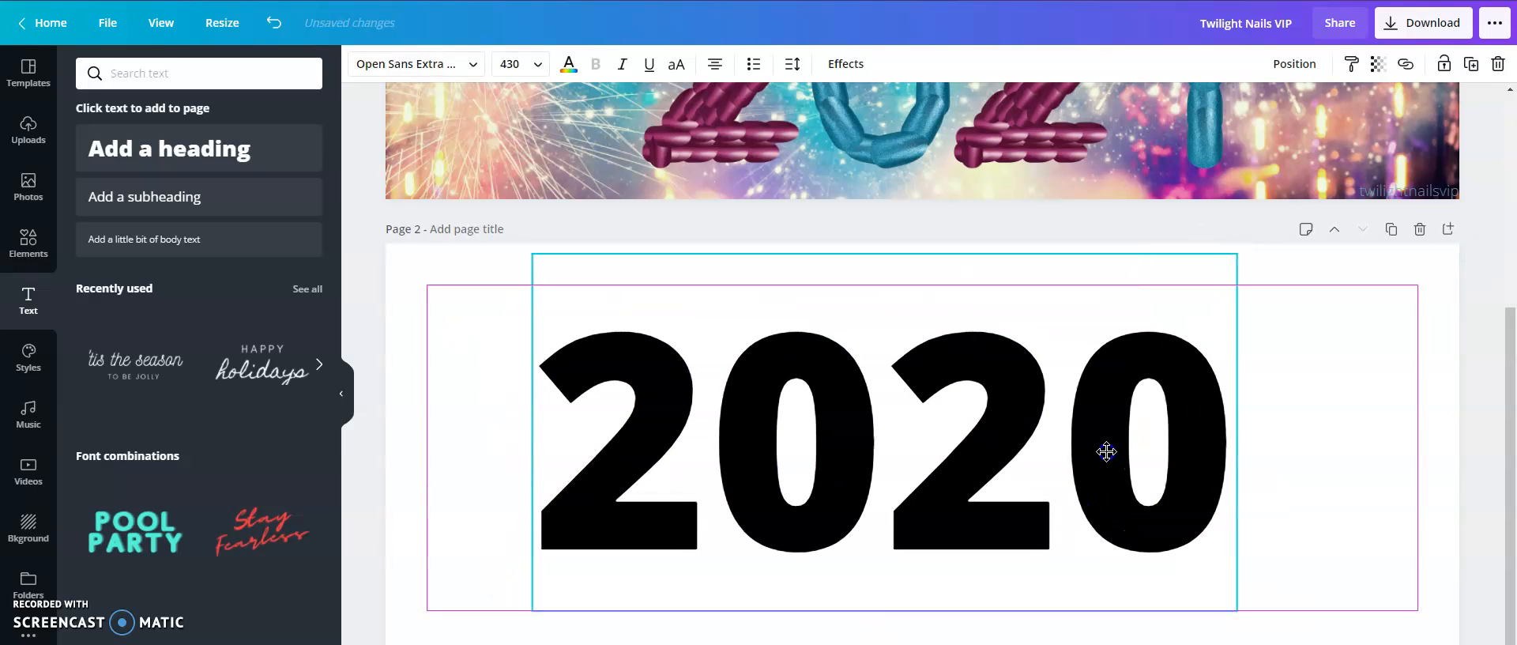
right_click(1187, 439)
left_click(1421, 423)
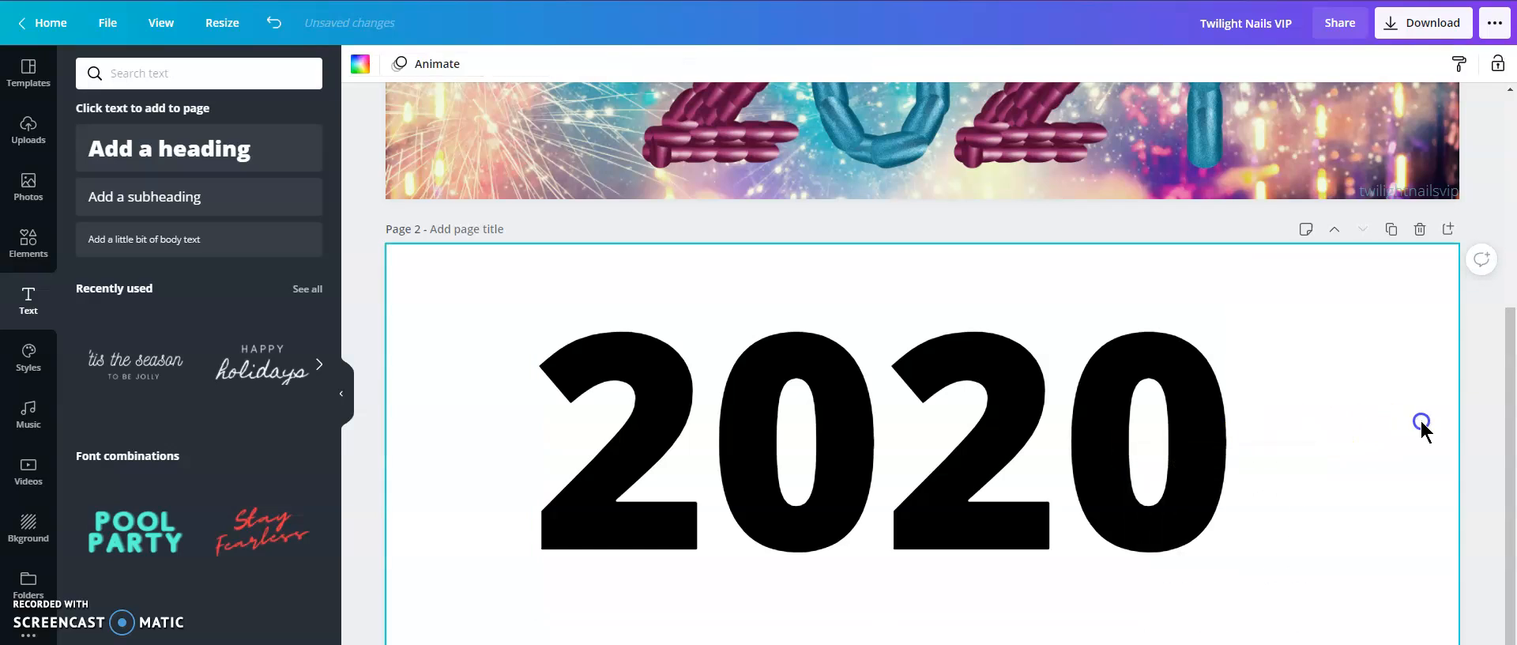
left_click(1467, 71)
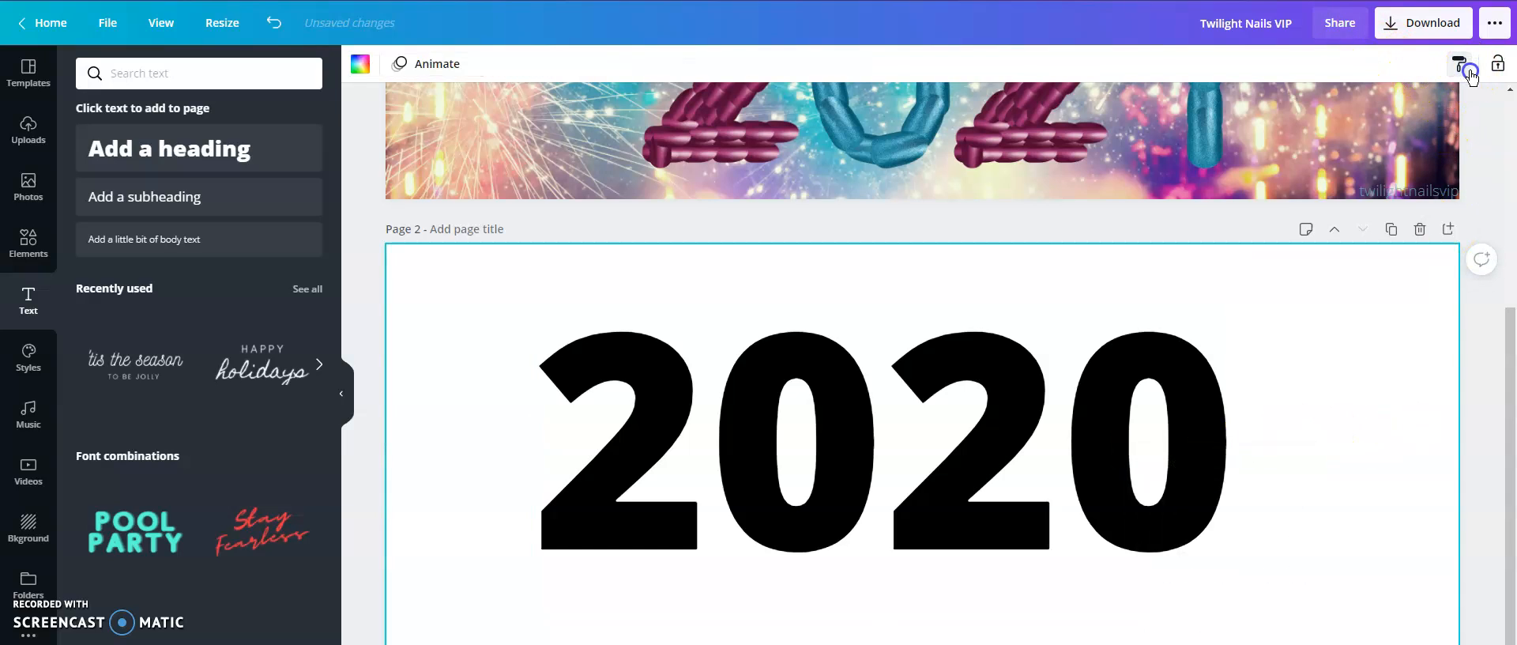
left_click(836, 469)
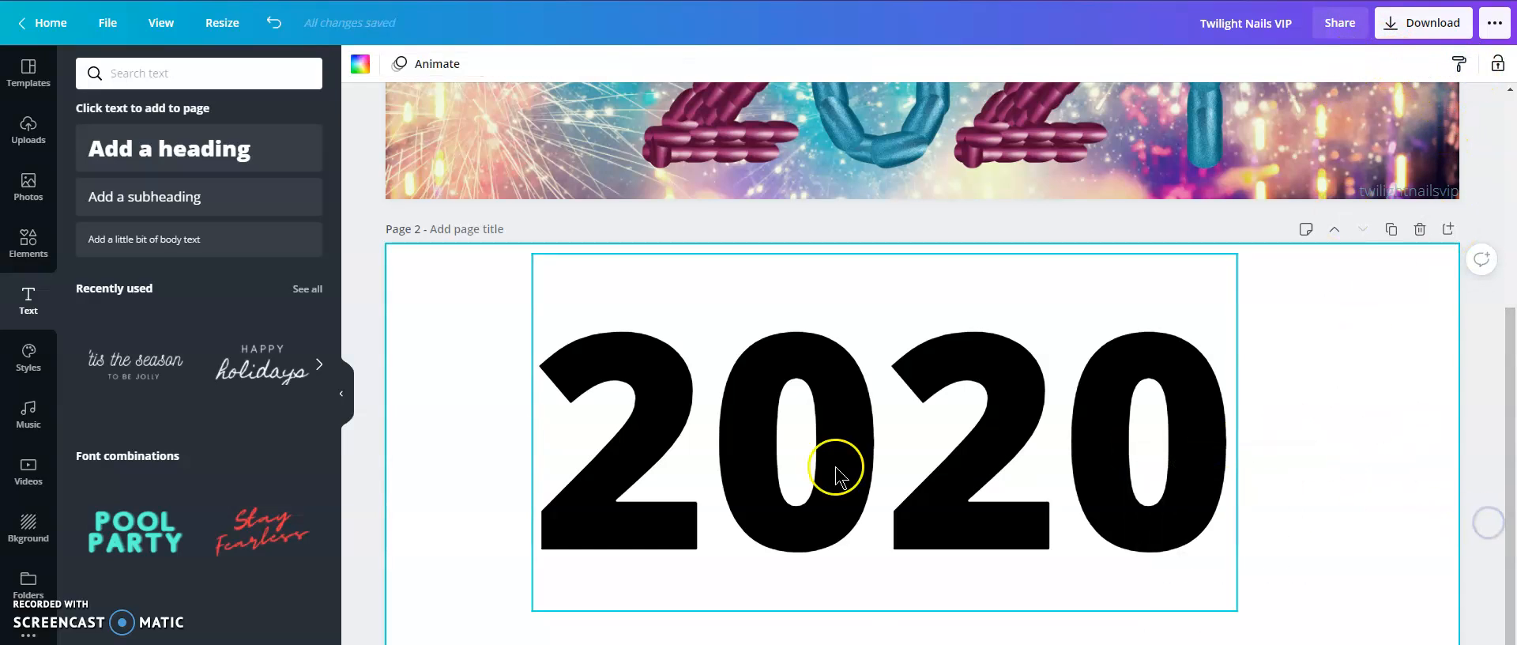
scroll(836, 469, "up", 3)
left_click(487, 514)
scroll(739, 510, "down", 3)
Step: Set the transparency of the 2020 heading to 19
left_click_drag(840, 488, 842, 488)
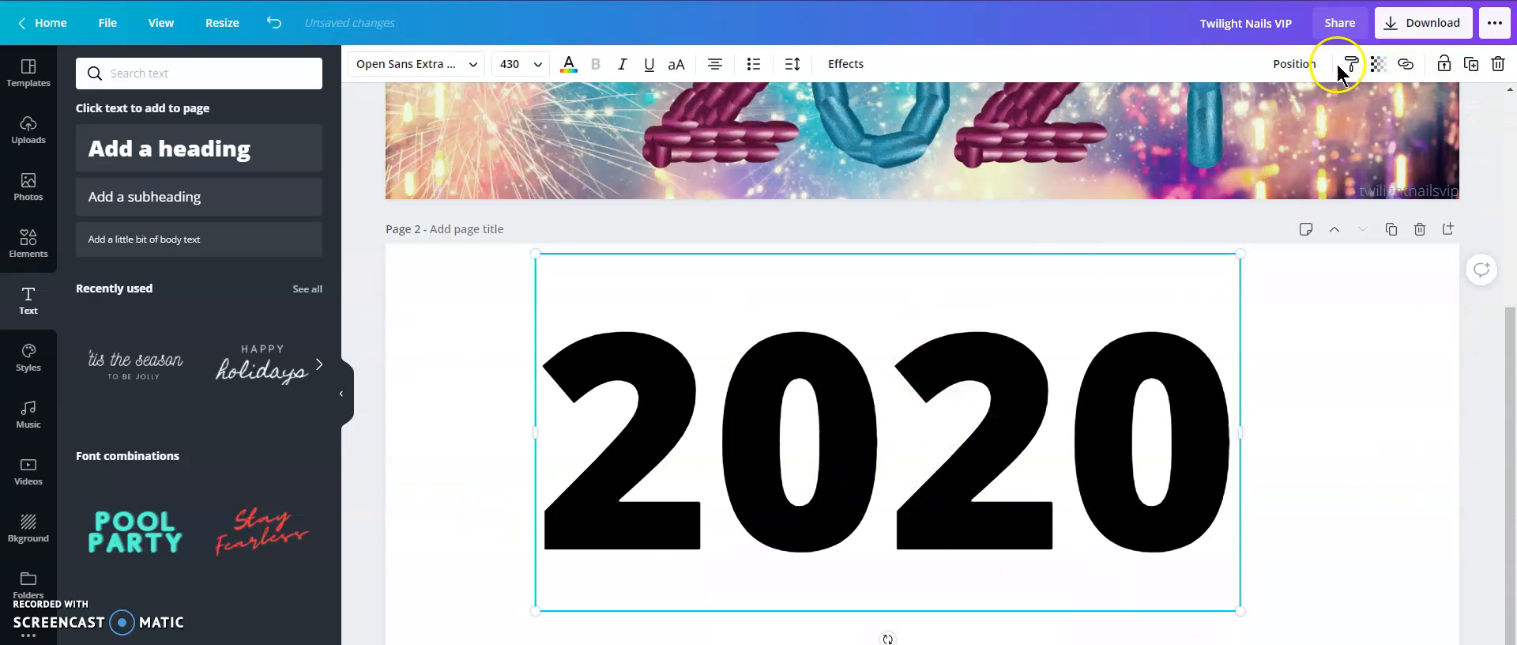
left_click(1380, 76)
left_click_drag(1330, 105, 1253, 111)
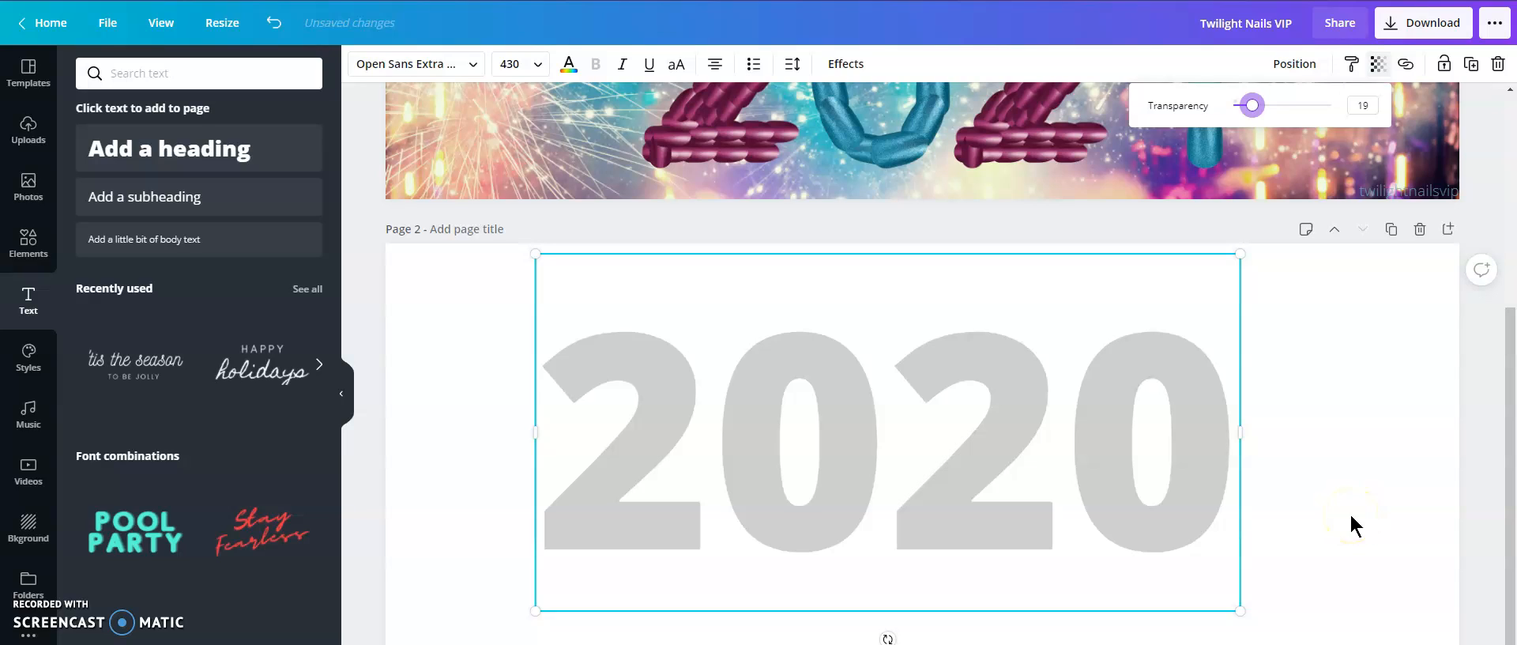
left_click(1382, 481)
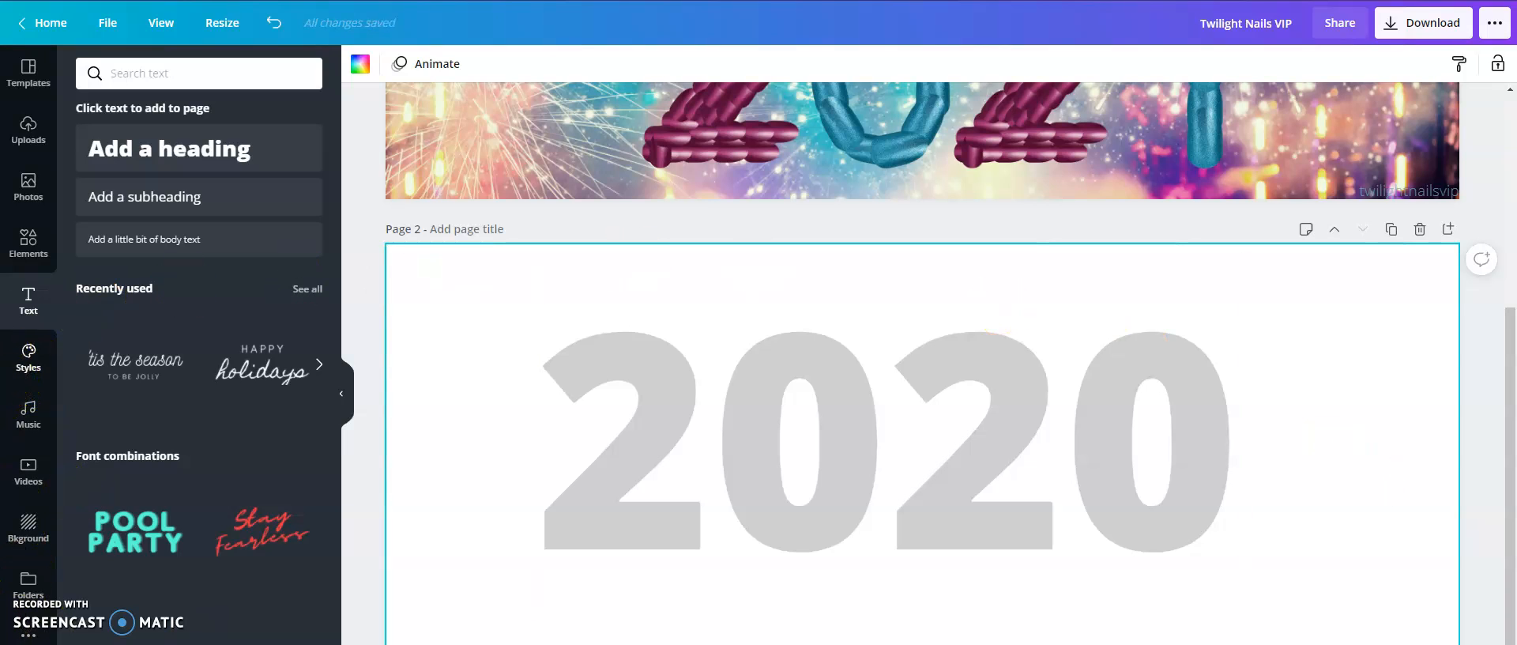
Step: Add the plum nail and the teal glitter nail images from the uploads to page 2
left_click(32, 133)
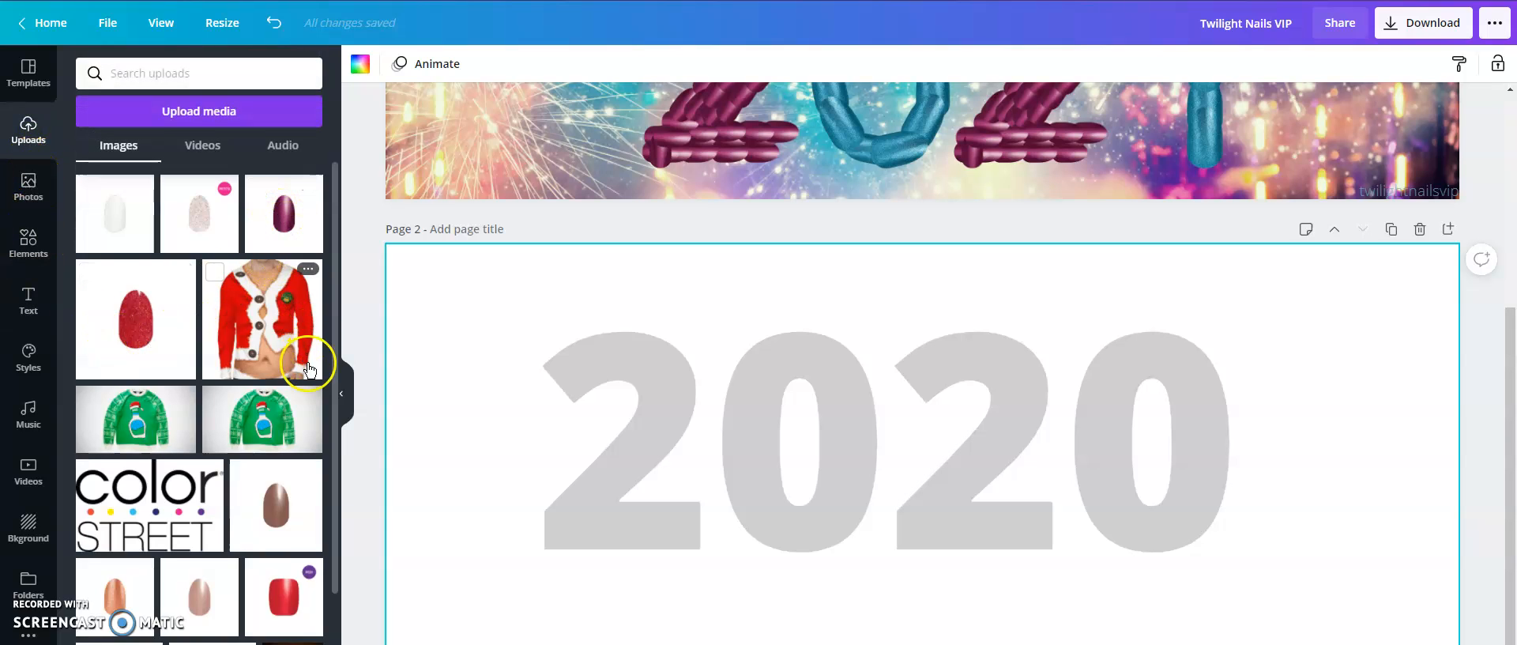
scroll(225, 476, "down", 3)
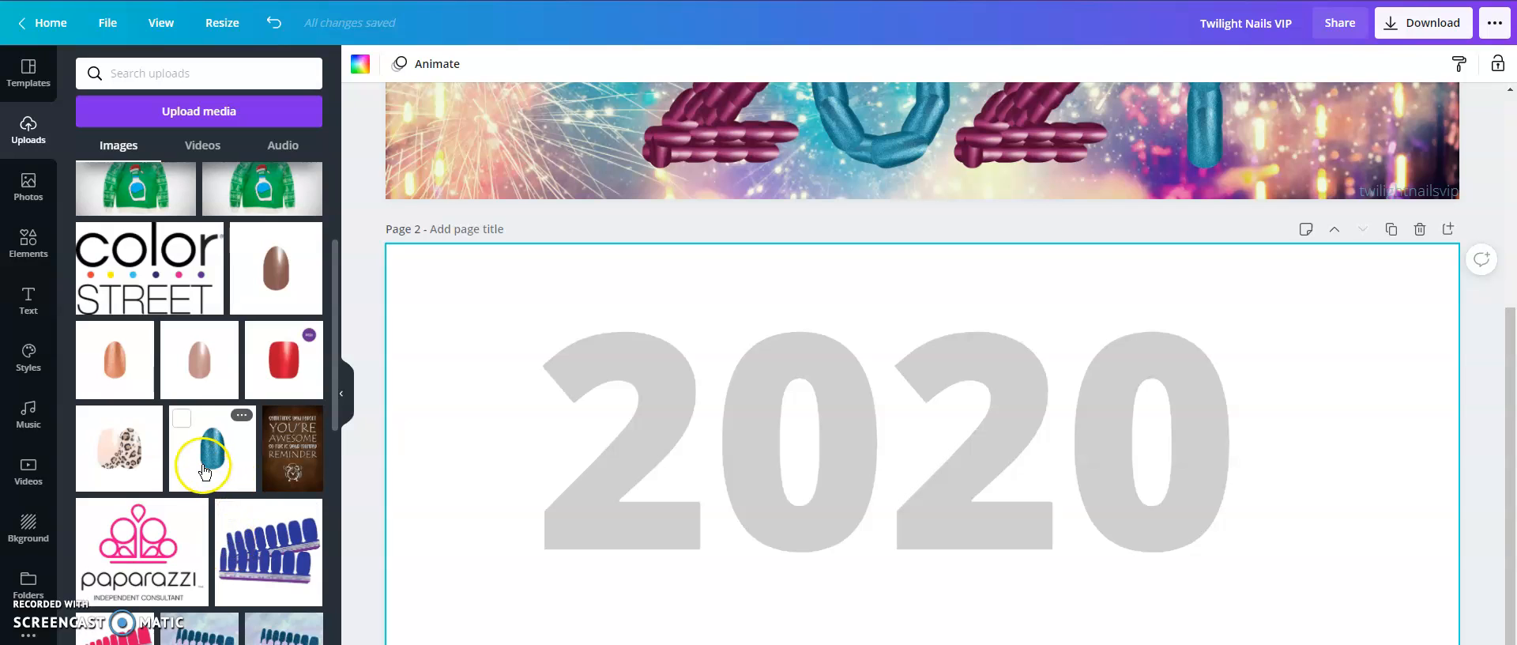
scroll(261, 540, "up", 3)
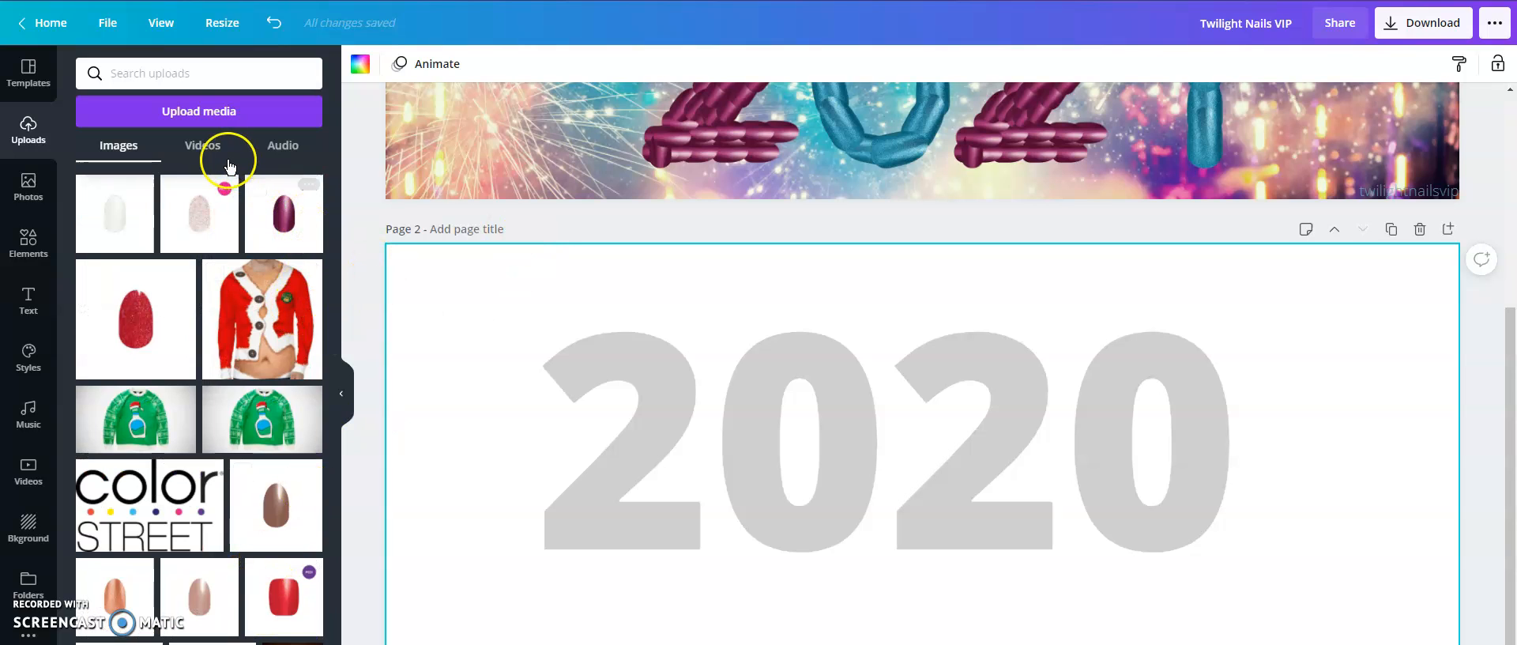
left_click(194, 112)
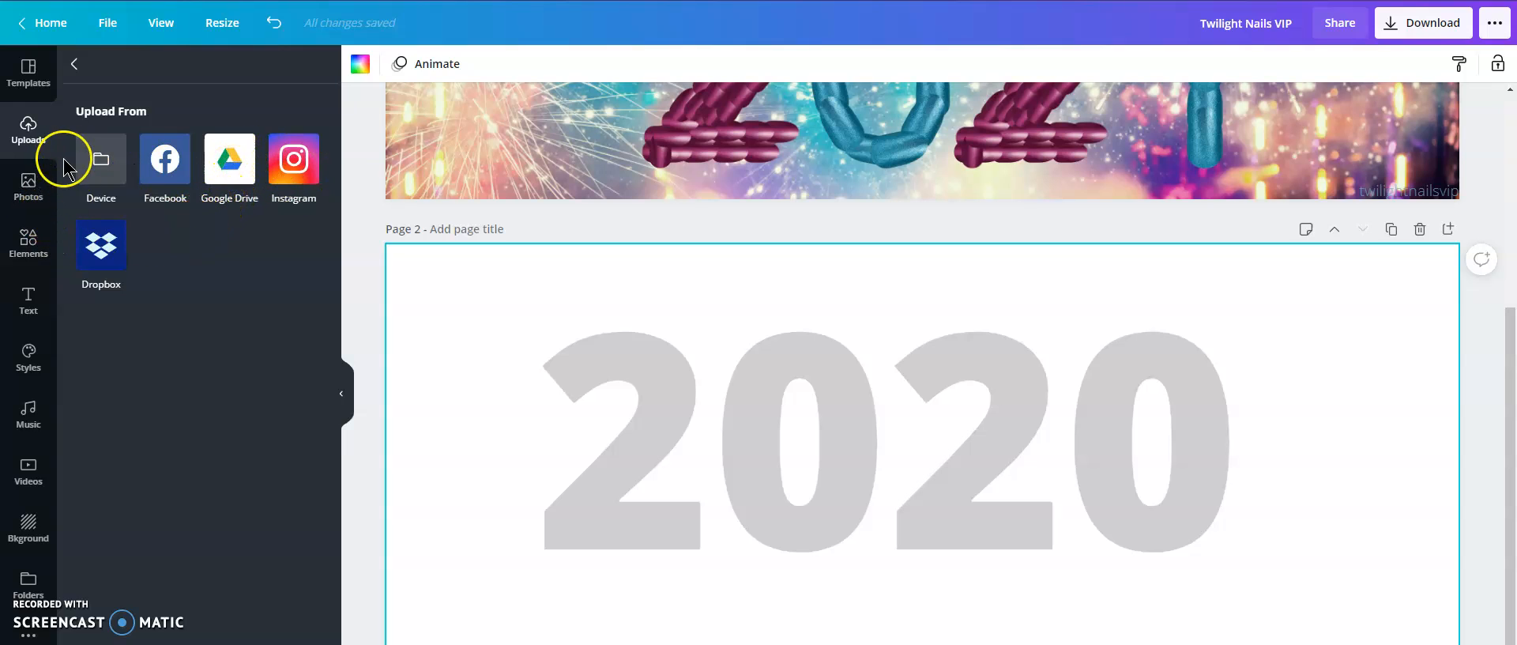
left_click(75, 67)
left_click(294, 225)
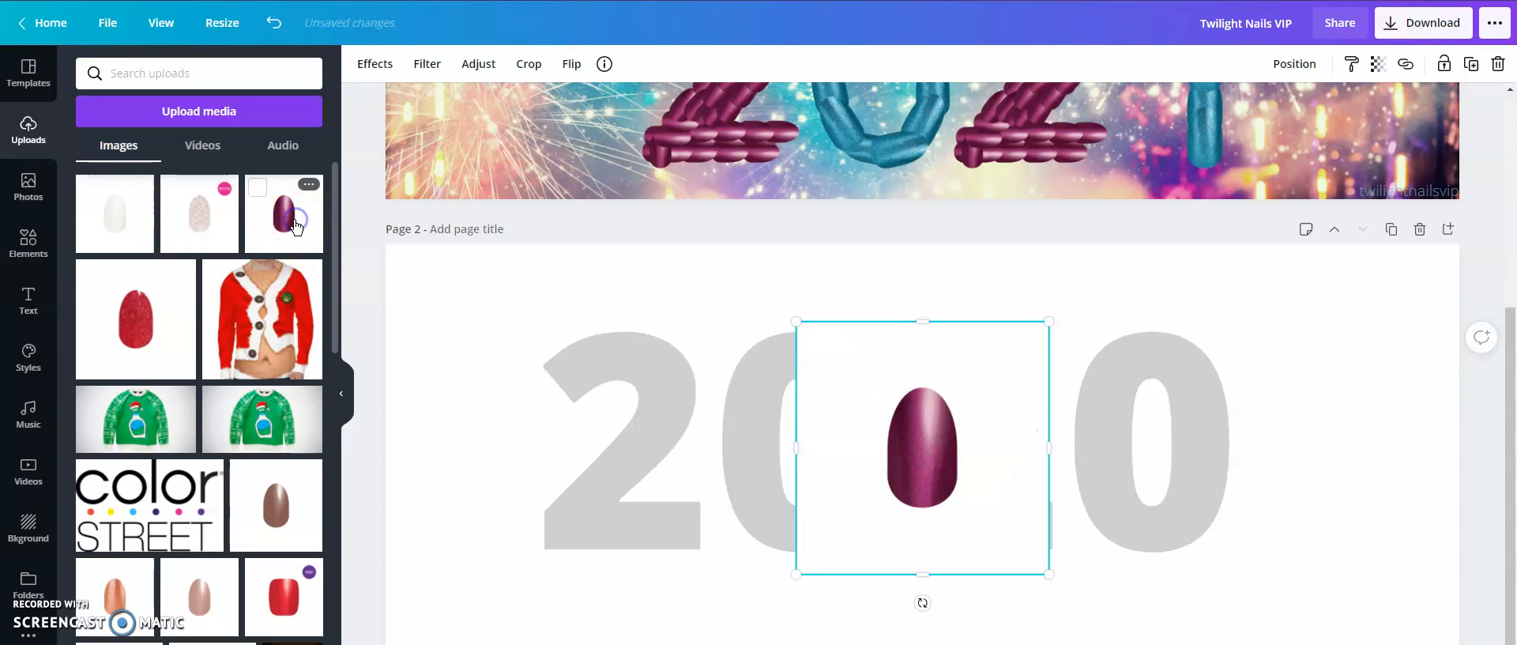
left_click(220, 643)
Step: Place the plum nail image over the first 2 and the teal nail image in the middle of the page
left_click_drag(954, 470, 612, 462)
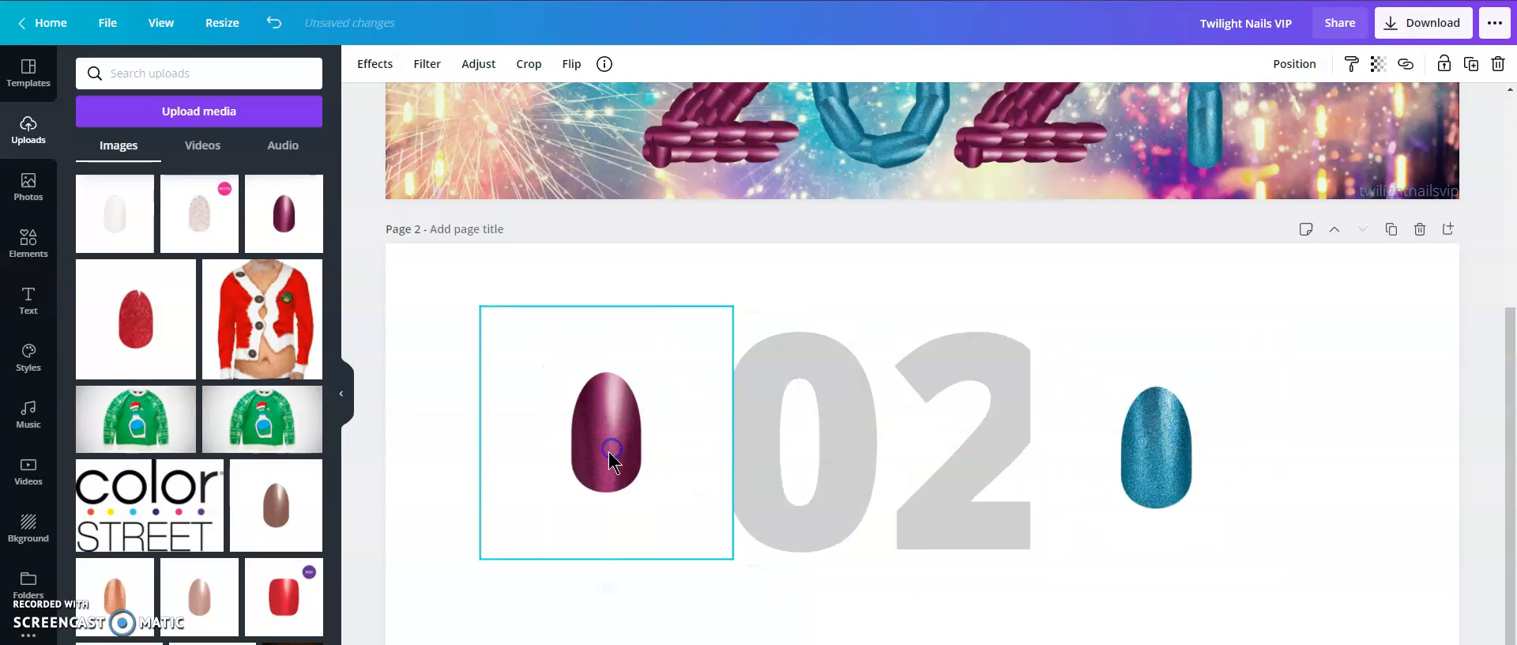
left_click_drag(1179, 471, 922, 467)
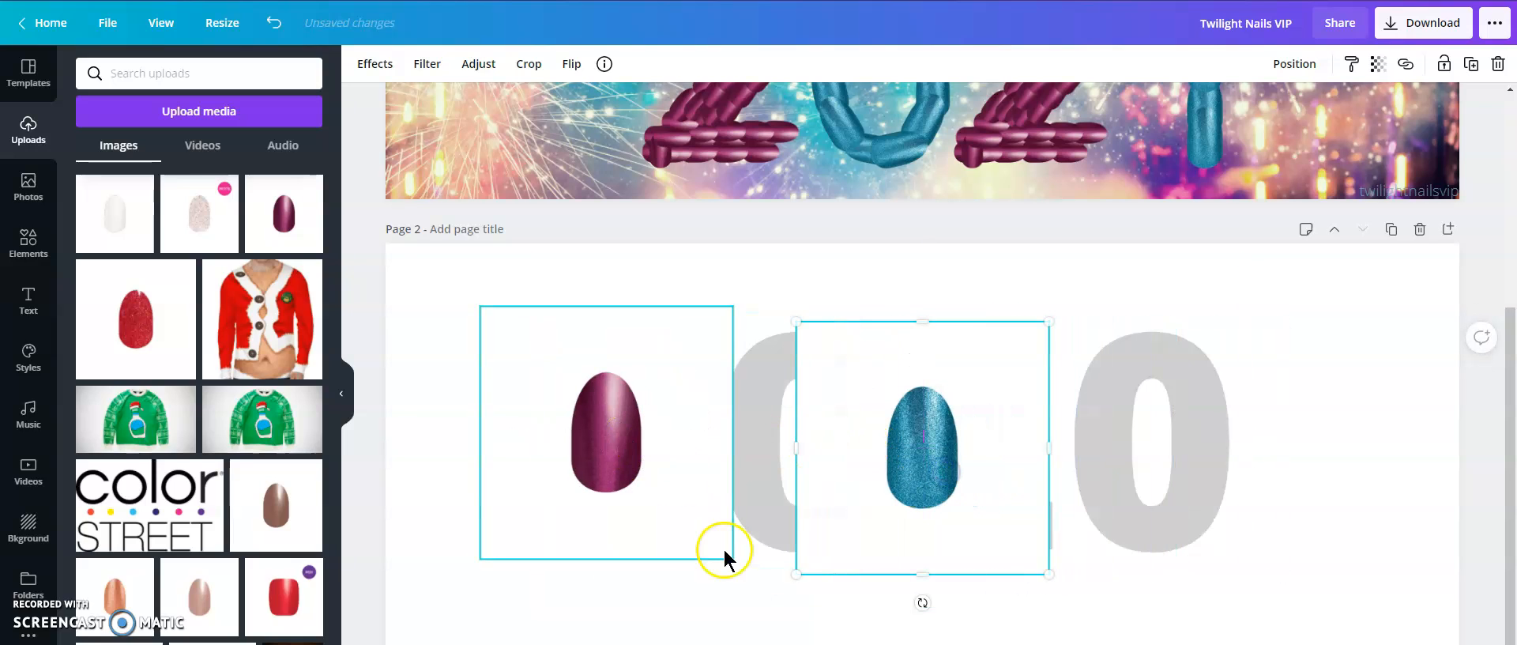
left_click(596, 482)
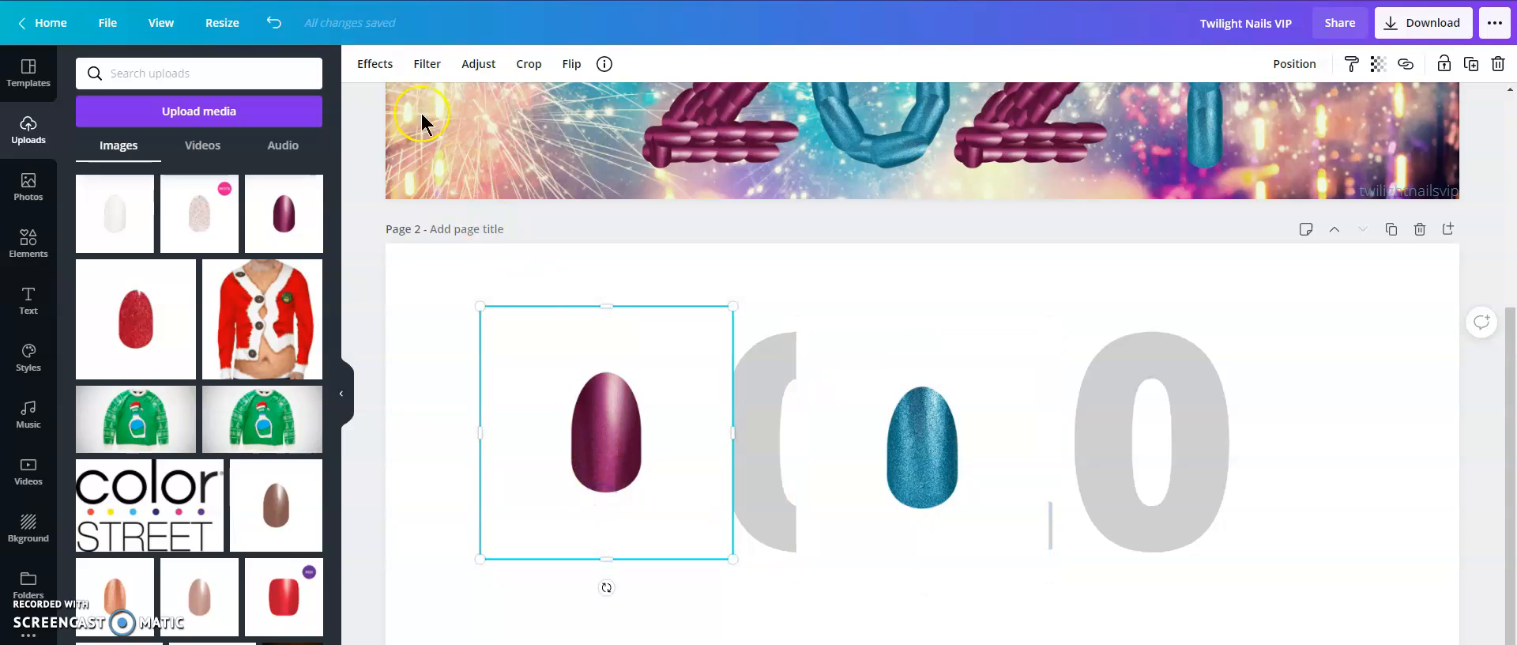
double_click(606, 387)
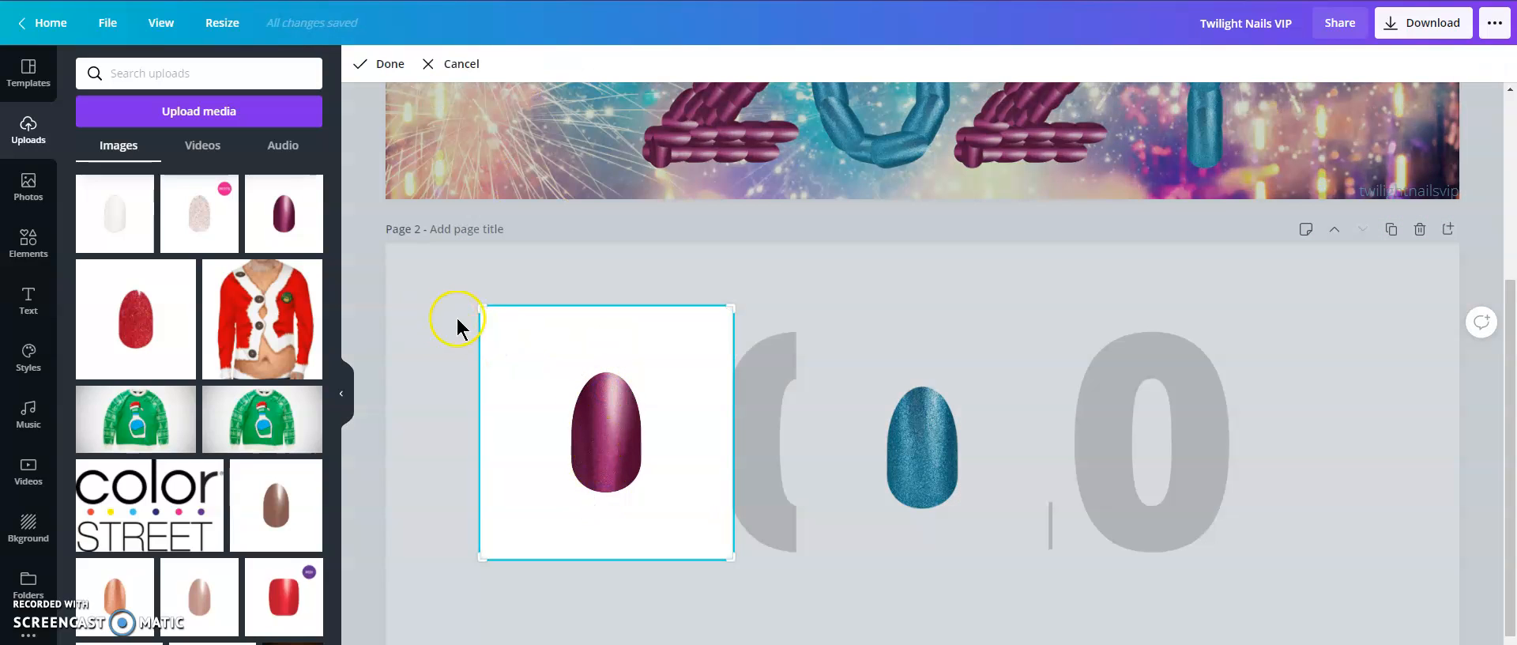
left_click(368, 312)
left_click(571, 420)
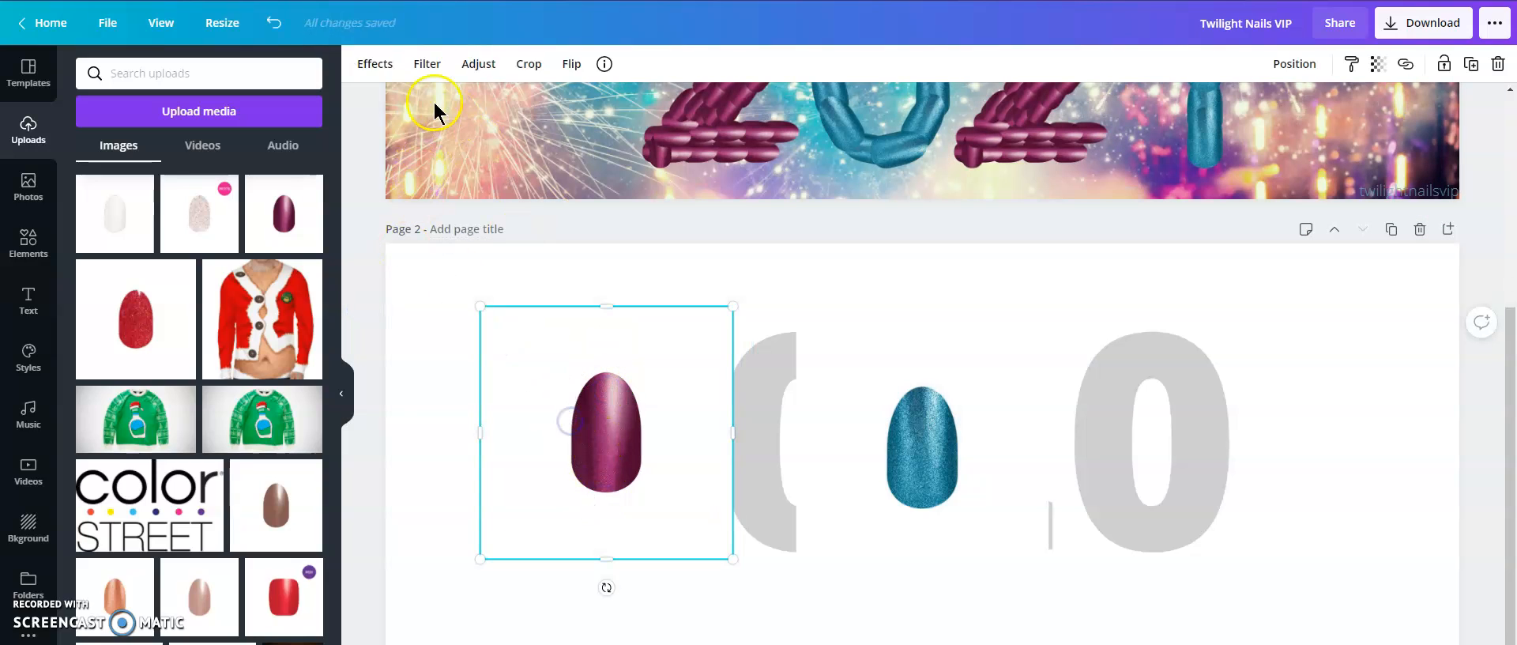
Step: Remove the background of the plum nail image and crop it tightly around the nail
left_click(382, 63)
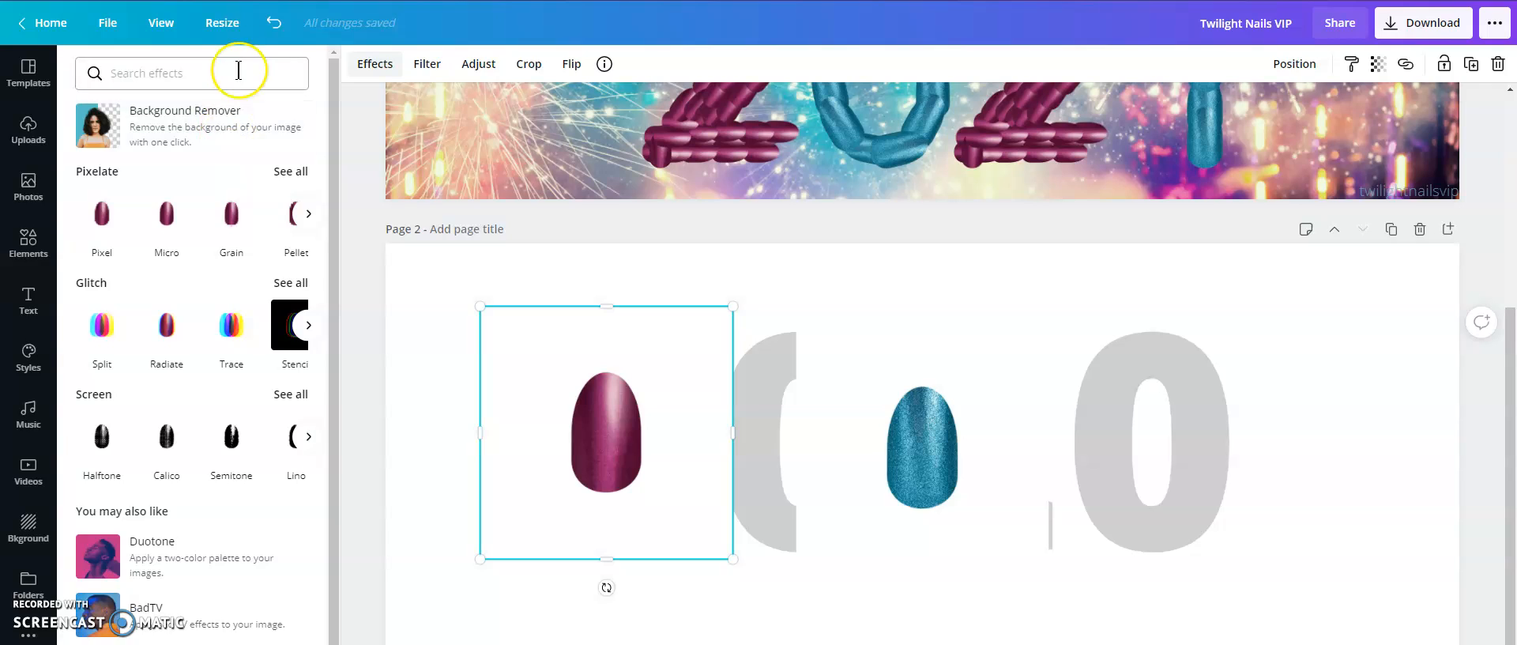
left_click(199, 123)
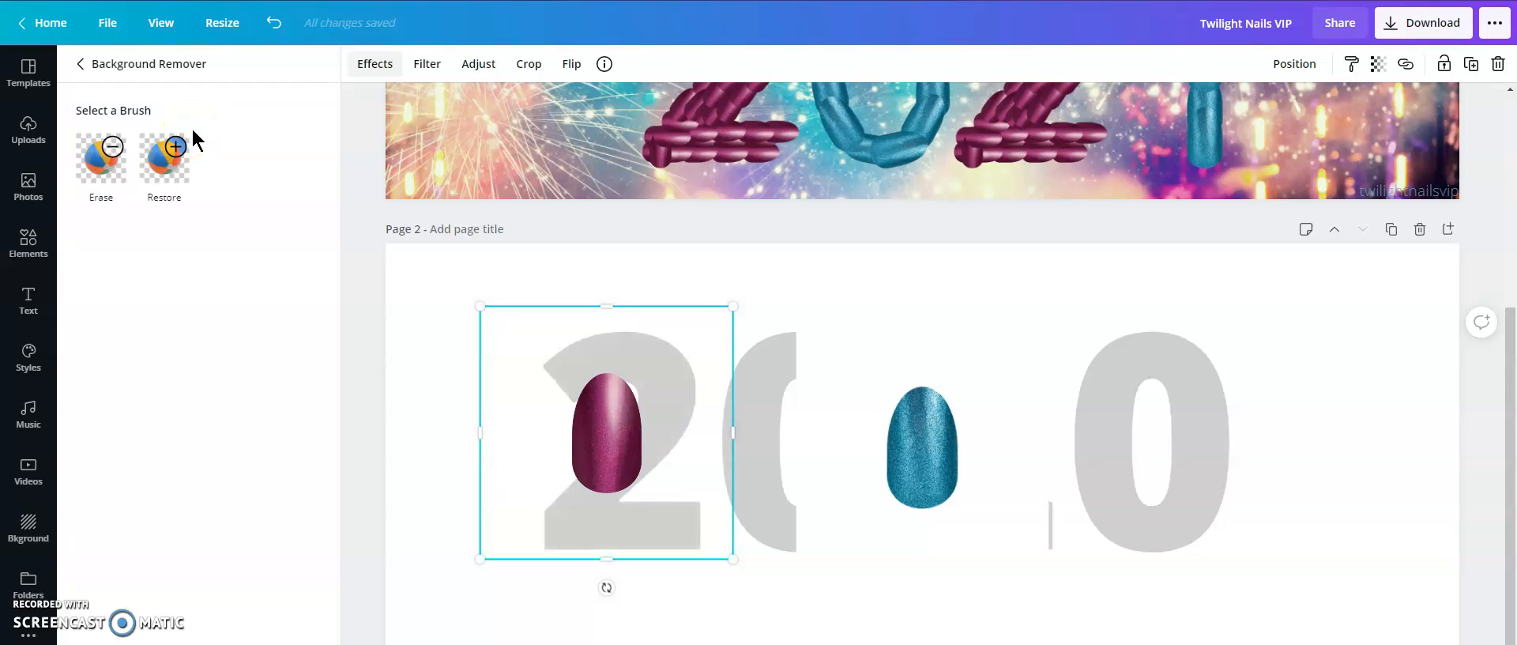
left_click_drag(734, 432, 649, 436)
left_click_drag(477, 447, 569, 439)
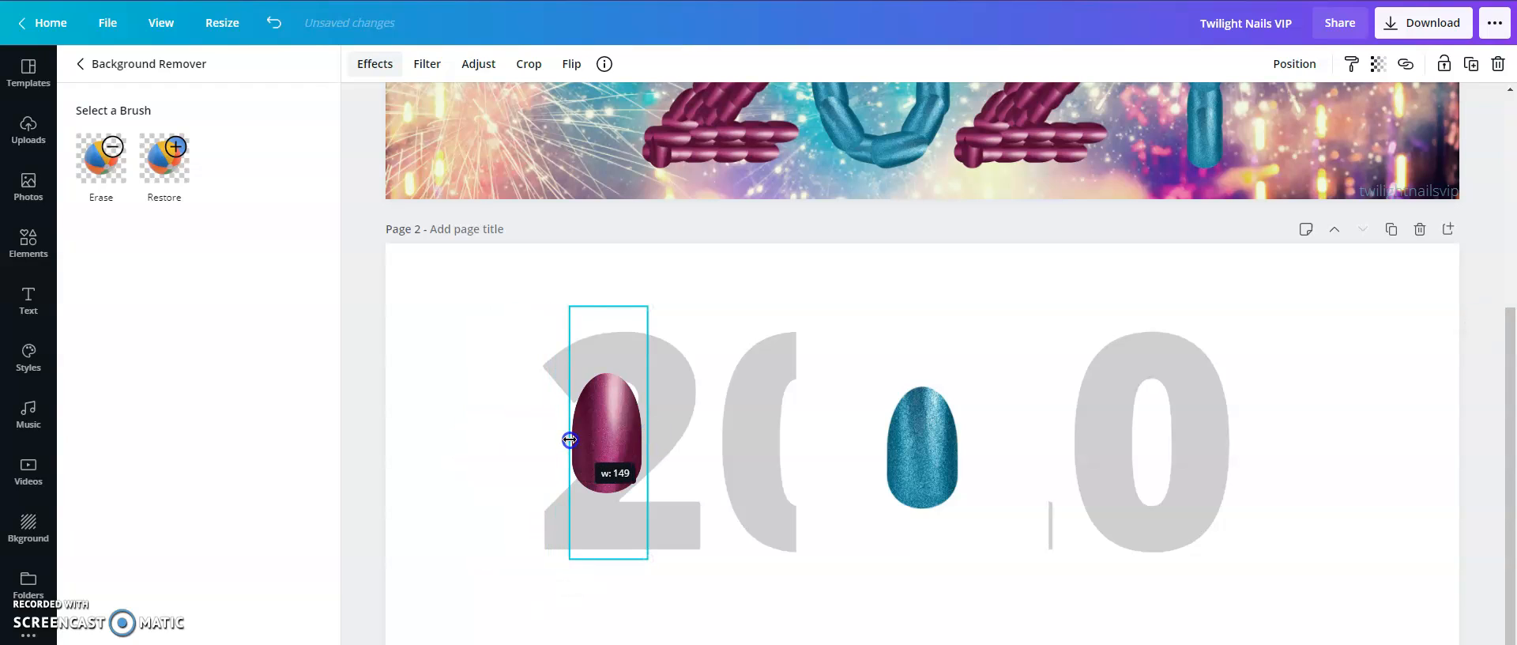
left_click_drag(609, 306, 614, 373)
left_click_drag(608, 559, 609, 498)
Step: Remove the background of the teal nail image and crop its frame tightly around the nail
left_click(918, 437)
left_click(213, 125)
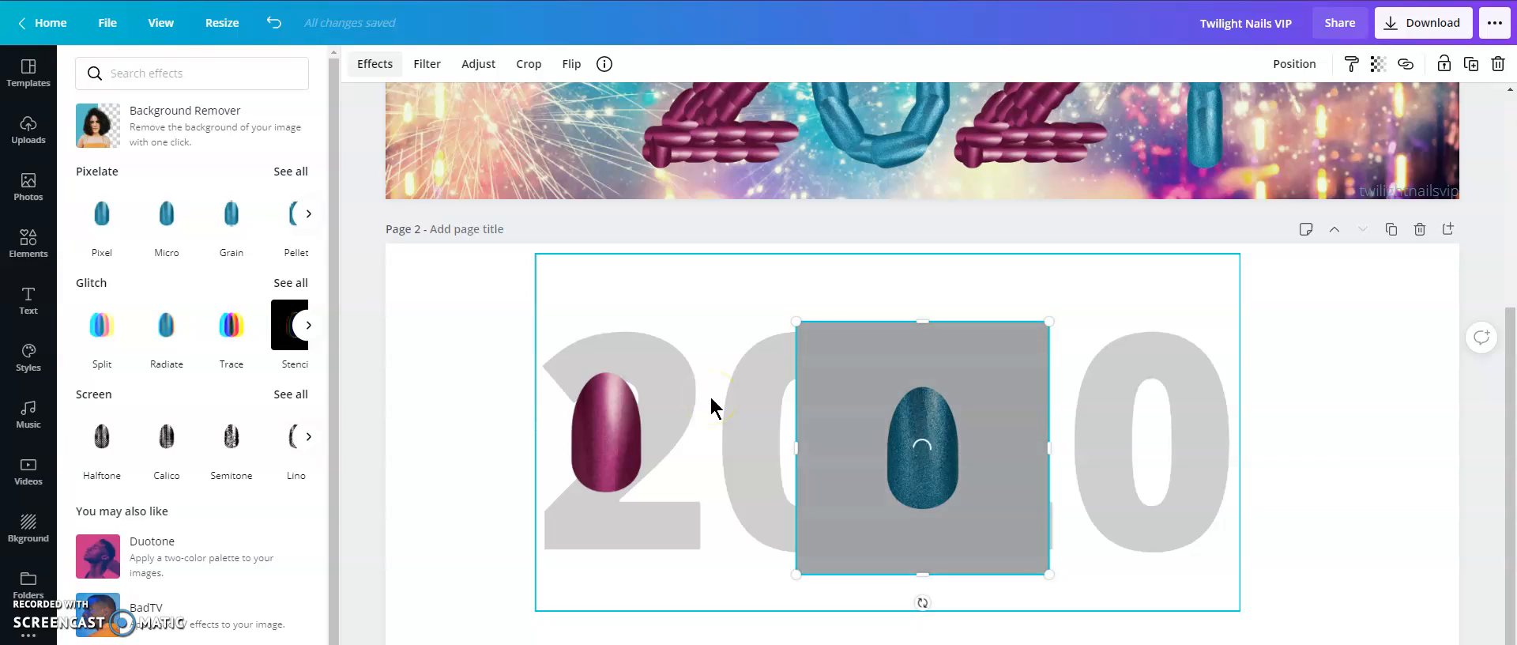
left_click_drag(887, 310, 923, 383)
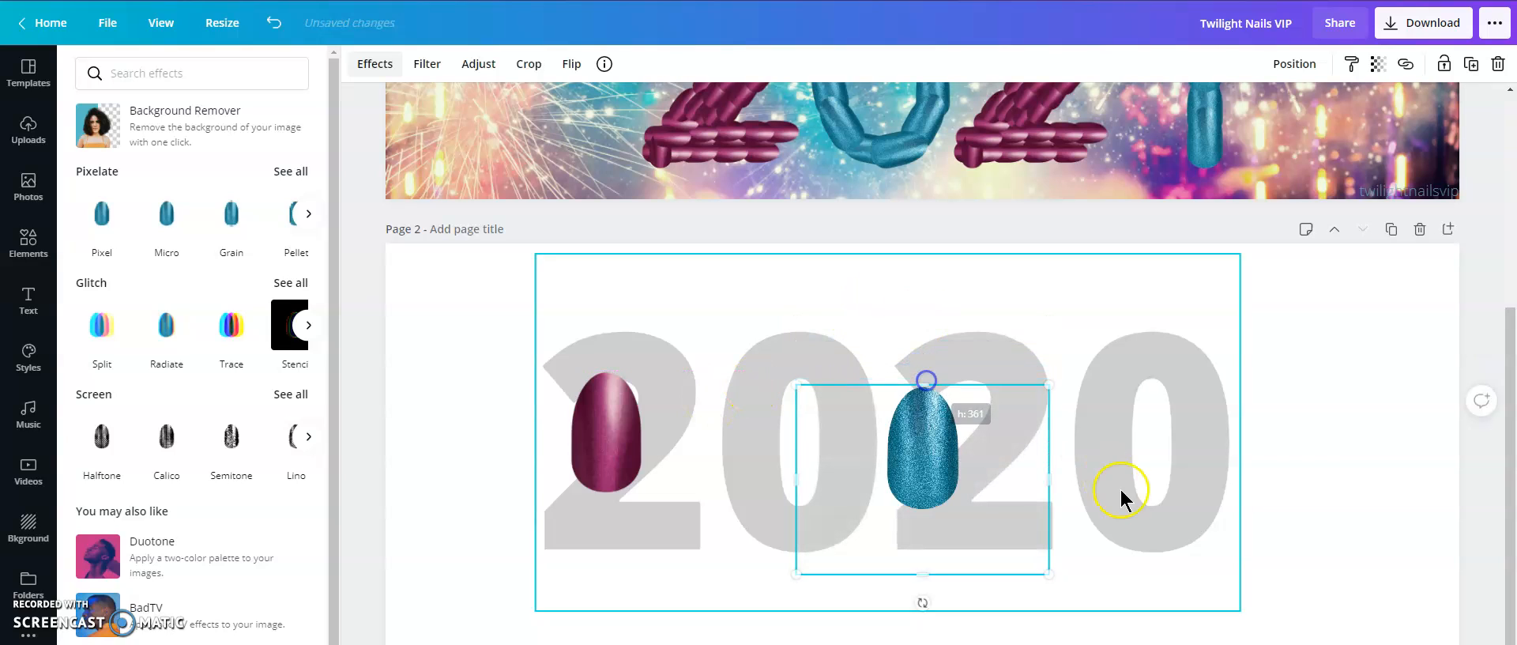
left_click_drag(1058, 486, 935, 500)
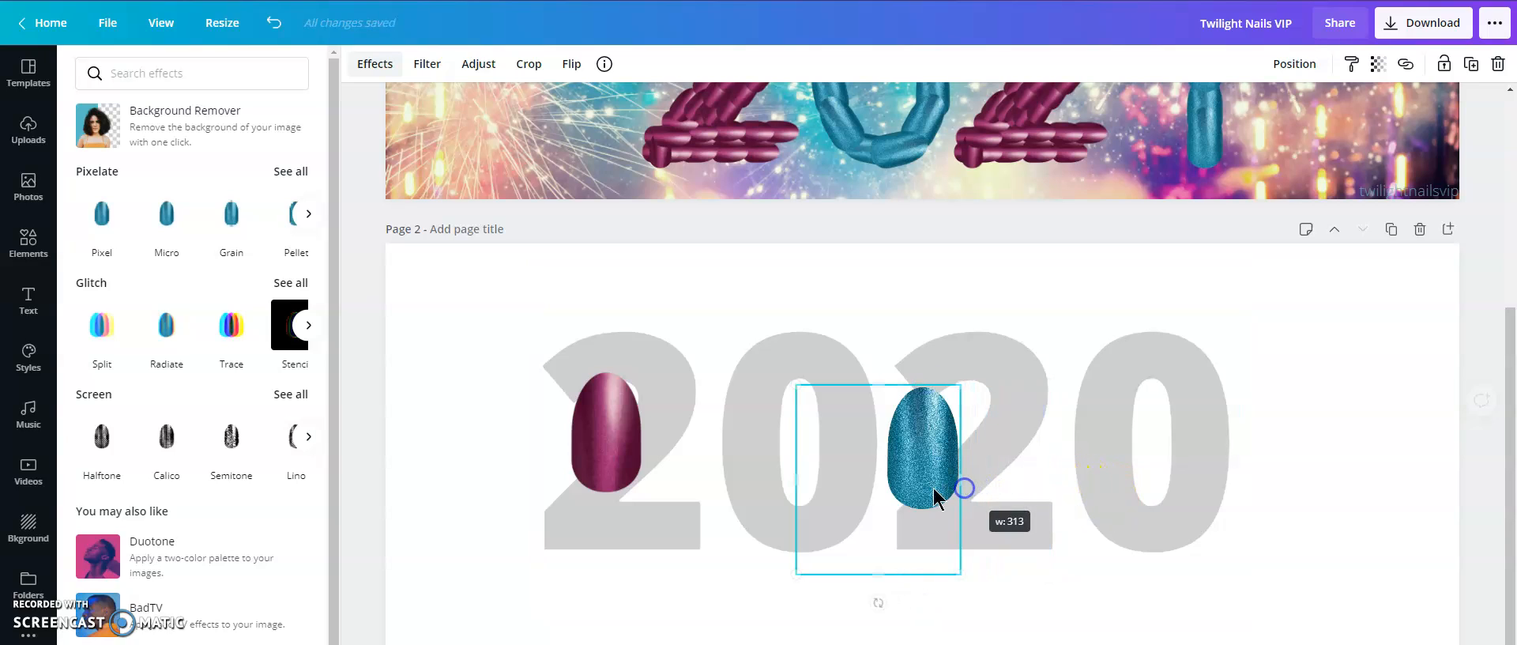
left_click_drag(796, 467, 884, 469)
left_click_drag(921, 574, 929, 508)
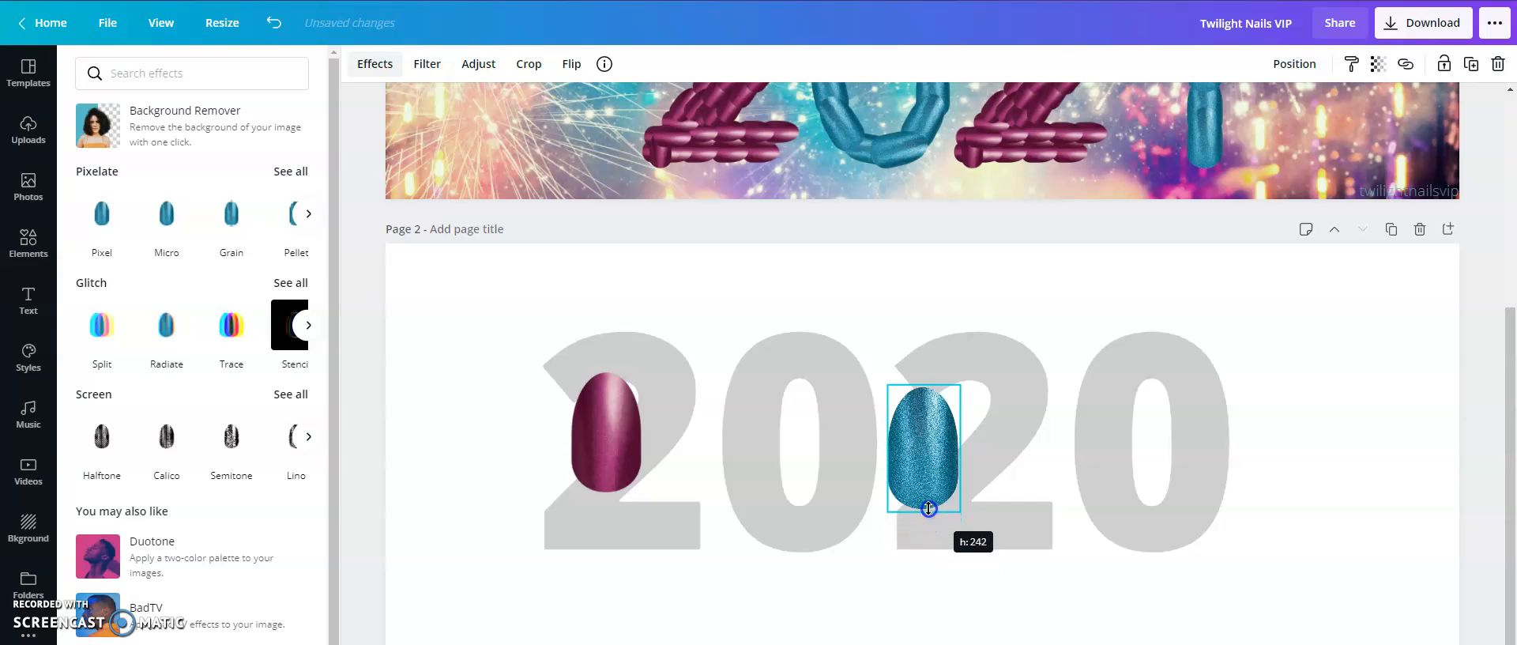
Step: Shrink the plum and teal nails to small matching sizes and place them side by side before the first 2
left_click(624, 445)
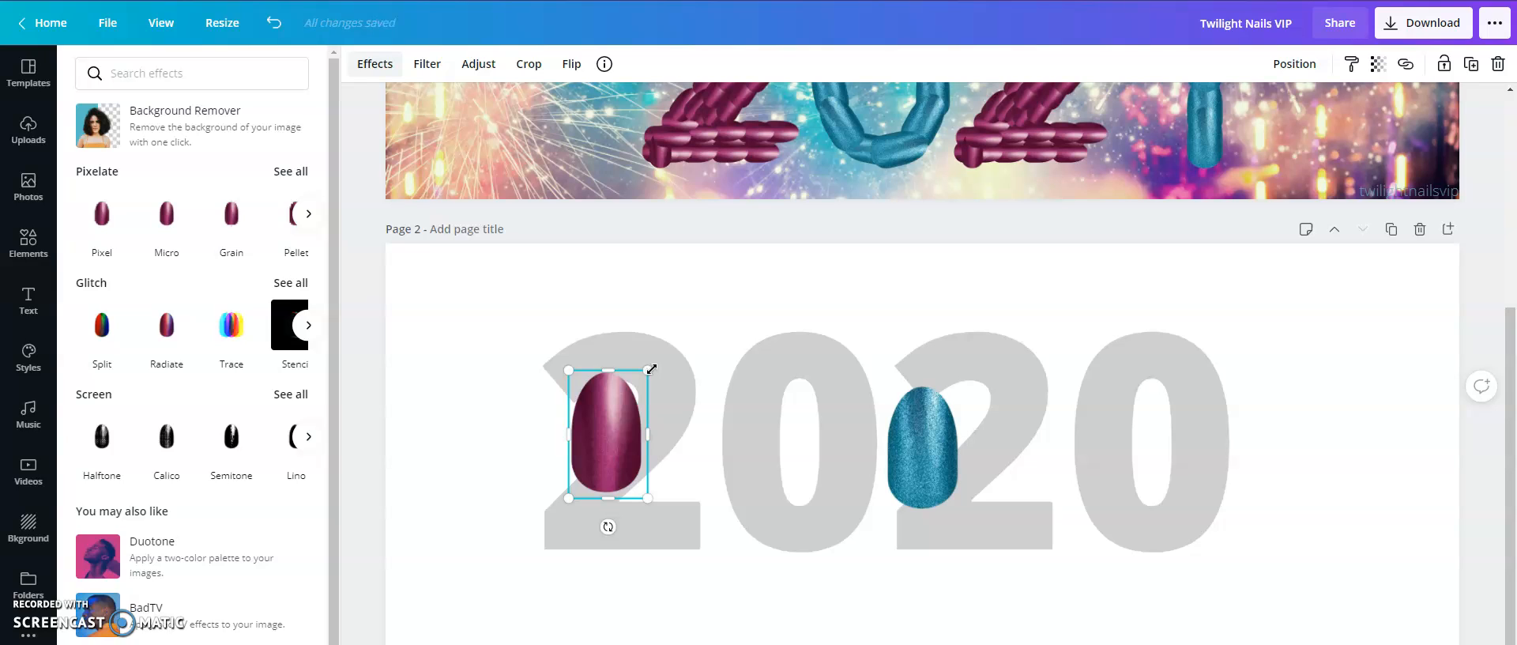
left_click_drag(652, 368, 484, 398)
left_click(913, 427)
left_click_drag(957, 387, 512, 395)
left_click(441, 456)
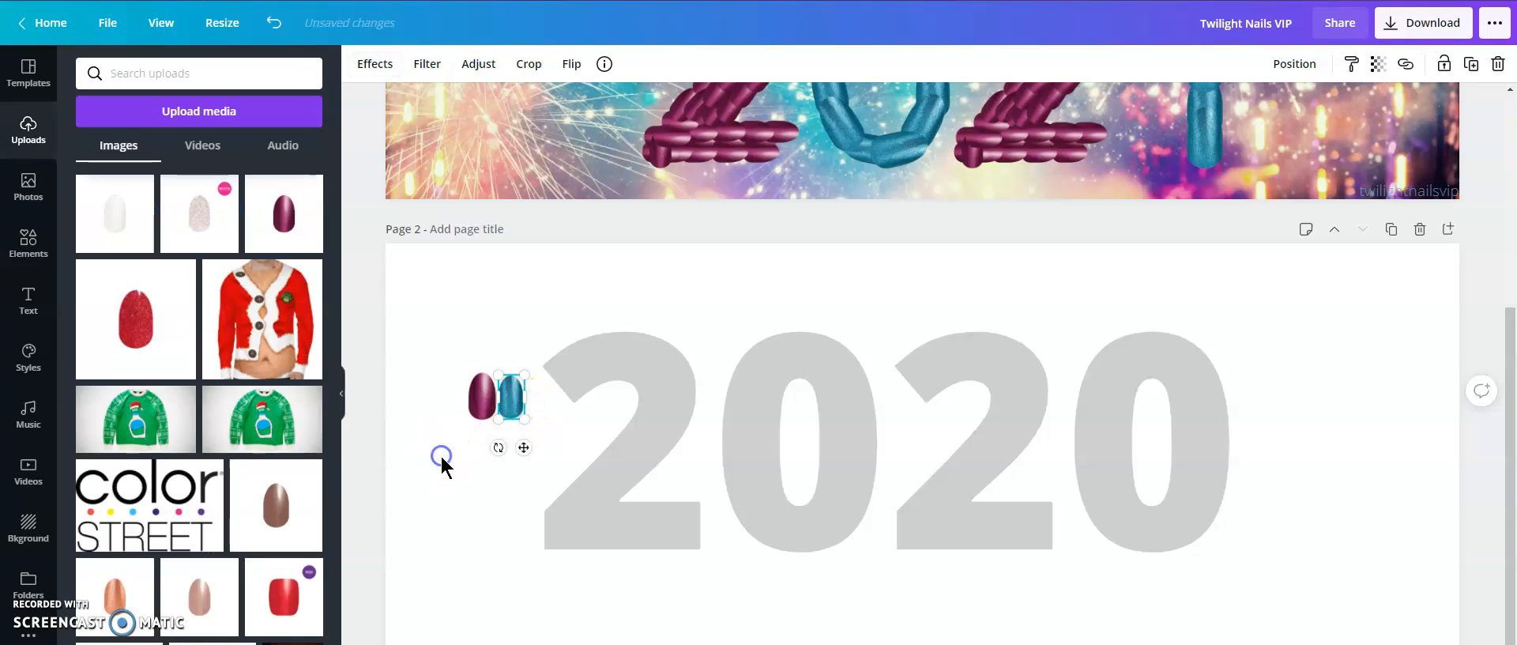
left_click(431, 412)
left_click(512, 384)
left_click_drag(531, 371, 530, 373)
left_click(463, 482)
Step: Copy the small plum nail and paste a duplicate of it on page 2
left_click(478, 411)
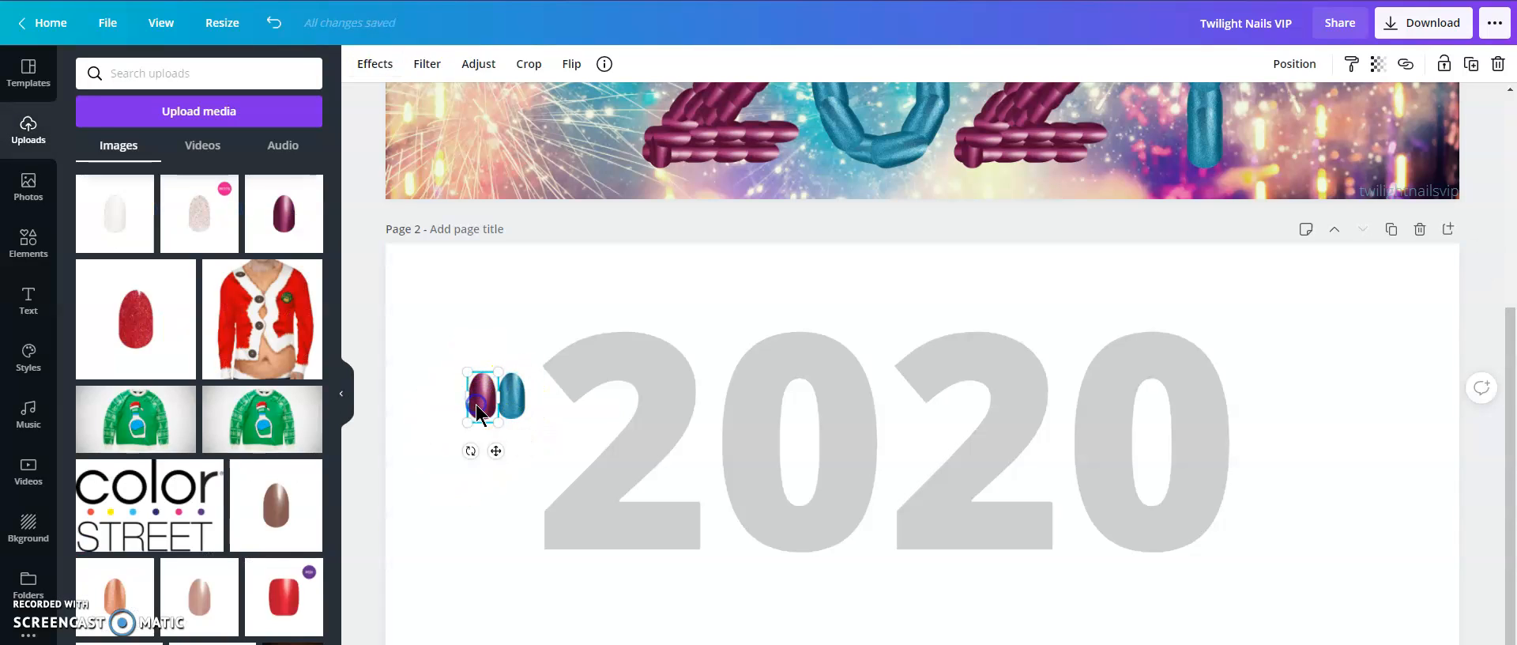
left_click(850, 605)
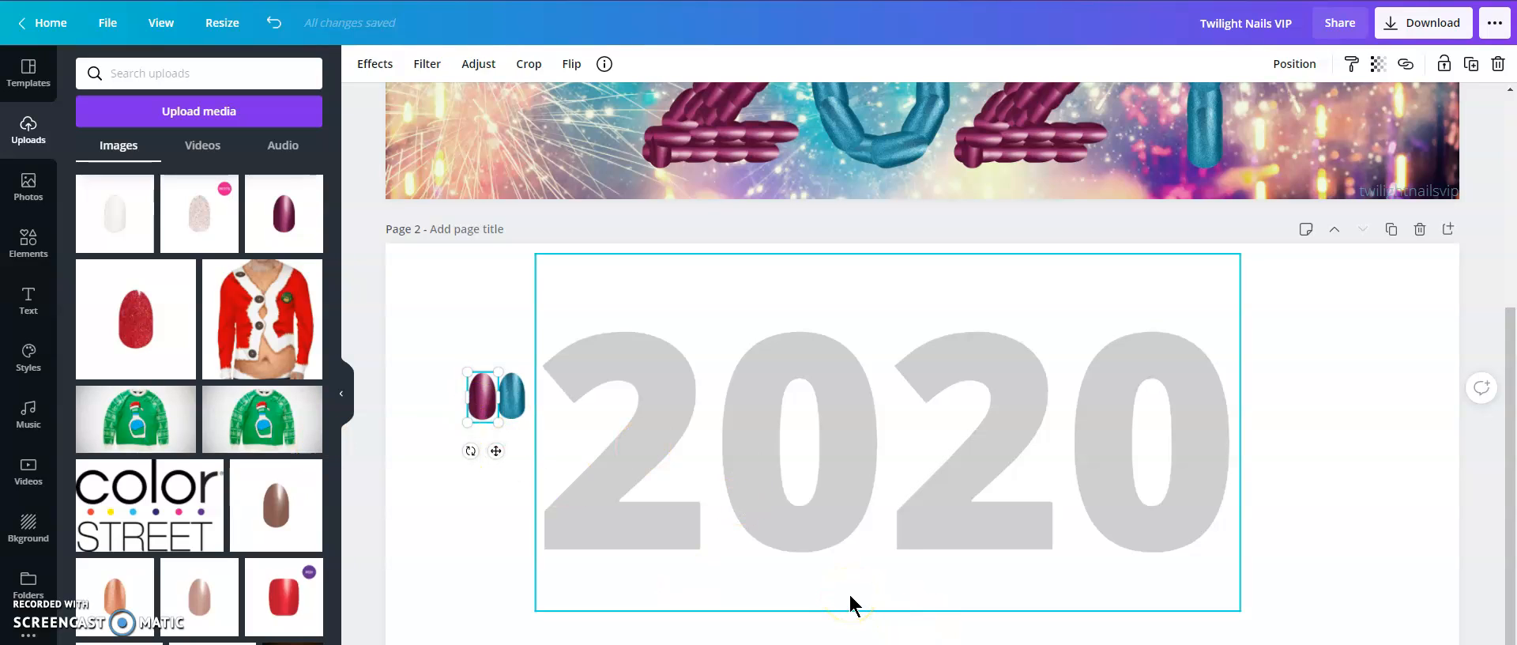
key("ctrl+v")
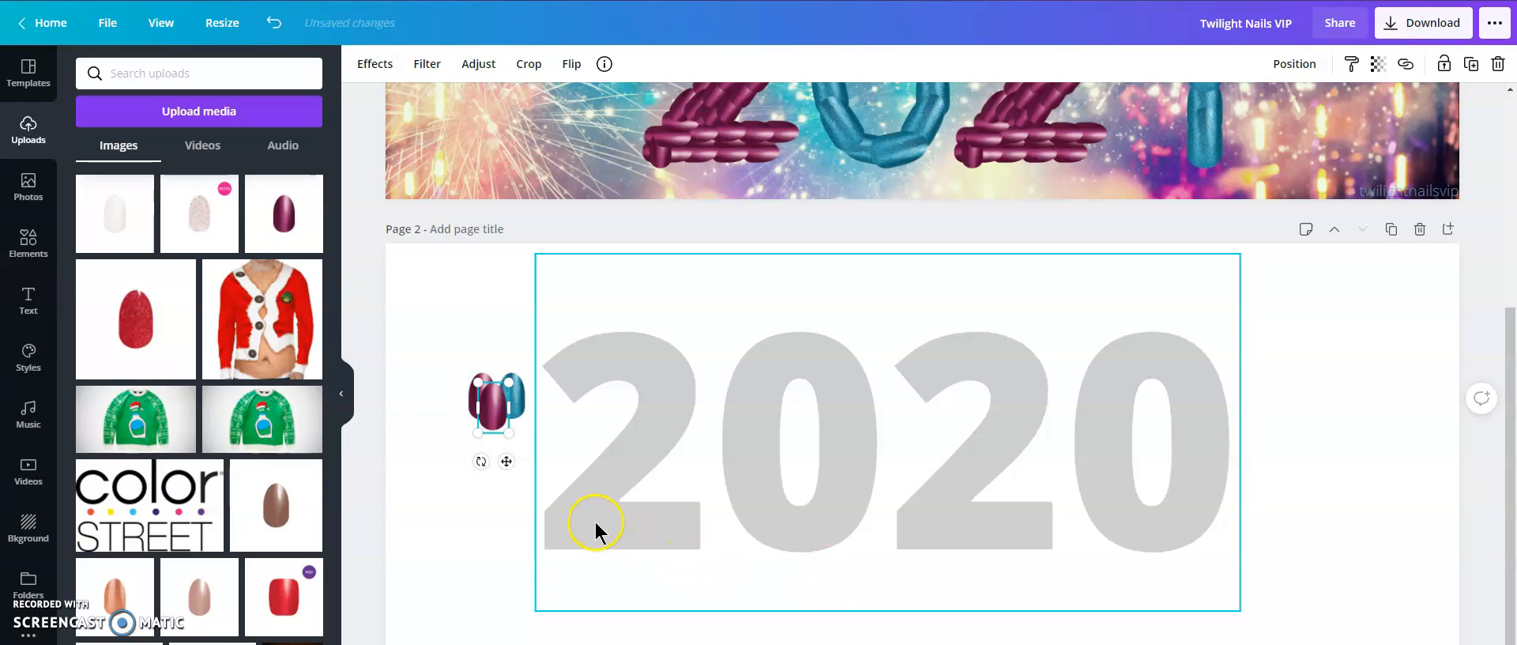
Step: Place three upright plum nails side by side along the start of the first 2's base, using pasted duplicates
left_click_drag(512, 425, 568, 543)
left_click(445, 497)
key("ctrl+v")
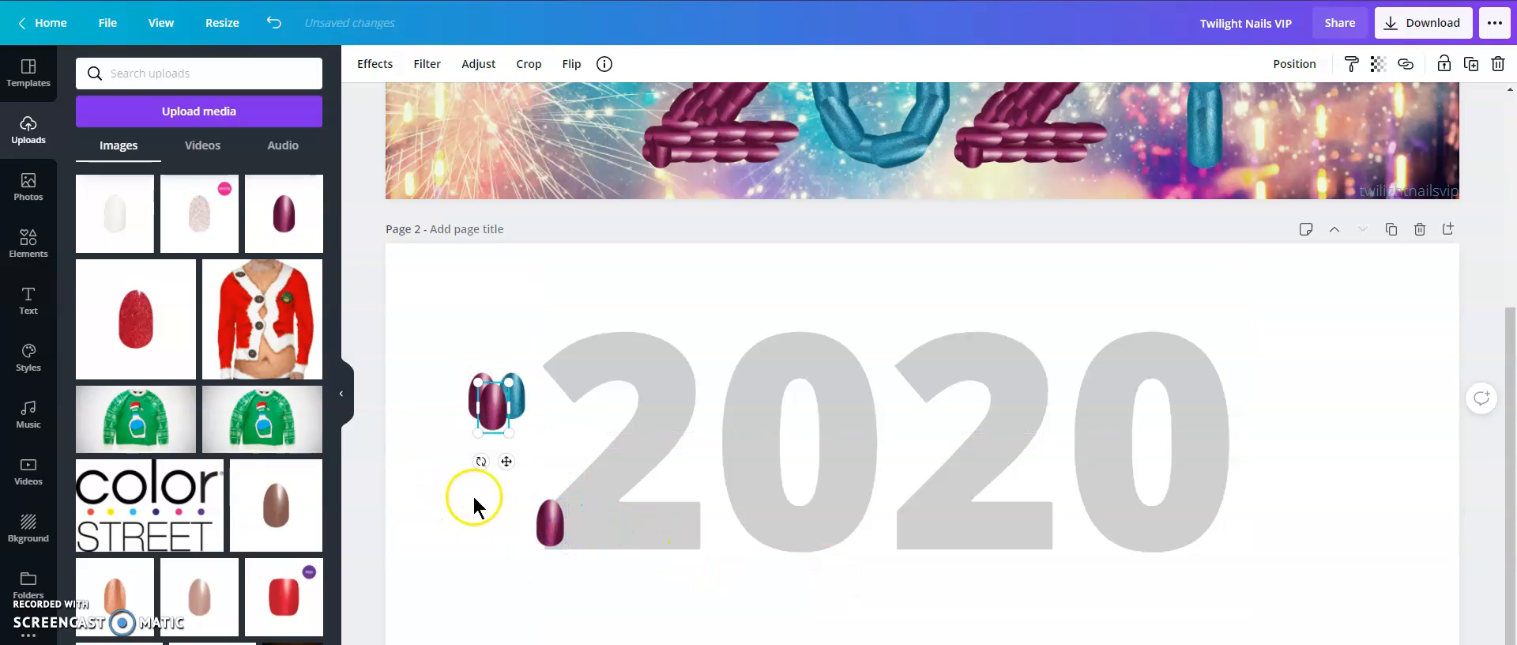
left_click_drag(494, 409, 580, 527)
left_click_drag(581, 534, 553, 528)
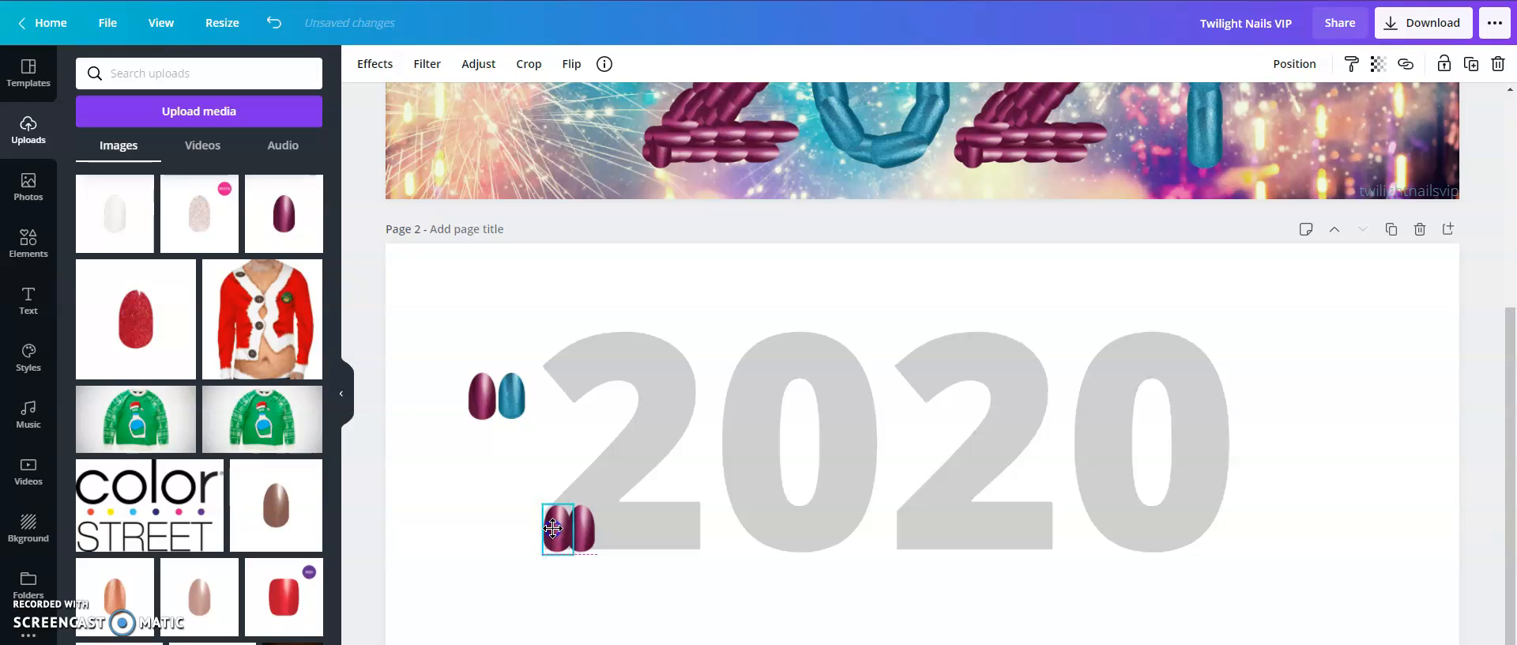
left_click_drag(570, 583, 506, 464)
left_click_drag(497, 416, 611, 541)
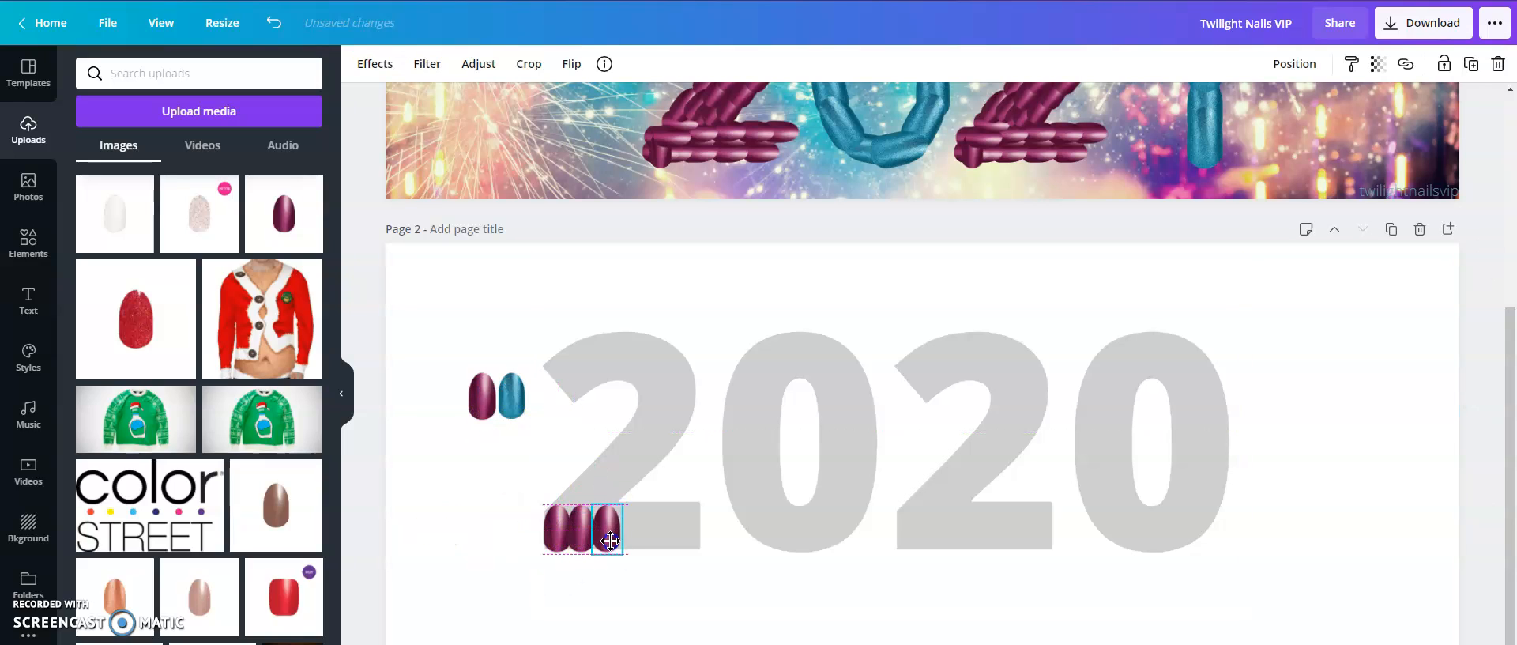
Step: Paste two more plum nails and extend the row along the base of the first 2
left_click(454, 515)
key("ctrl+v")
left_click_drag(502, 430, 625, 535)
left_click(371, 523)
key("ctrl+v")
left_click_drag(487, 432, 647, 534)
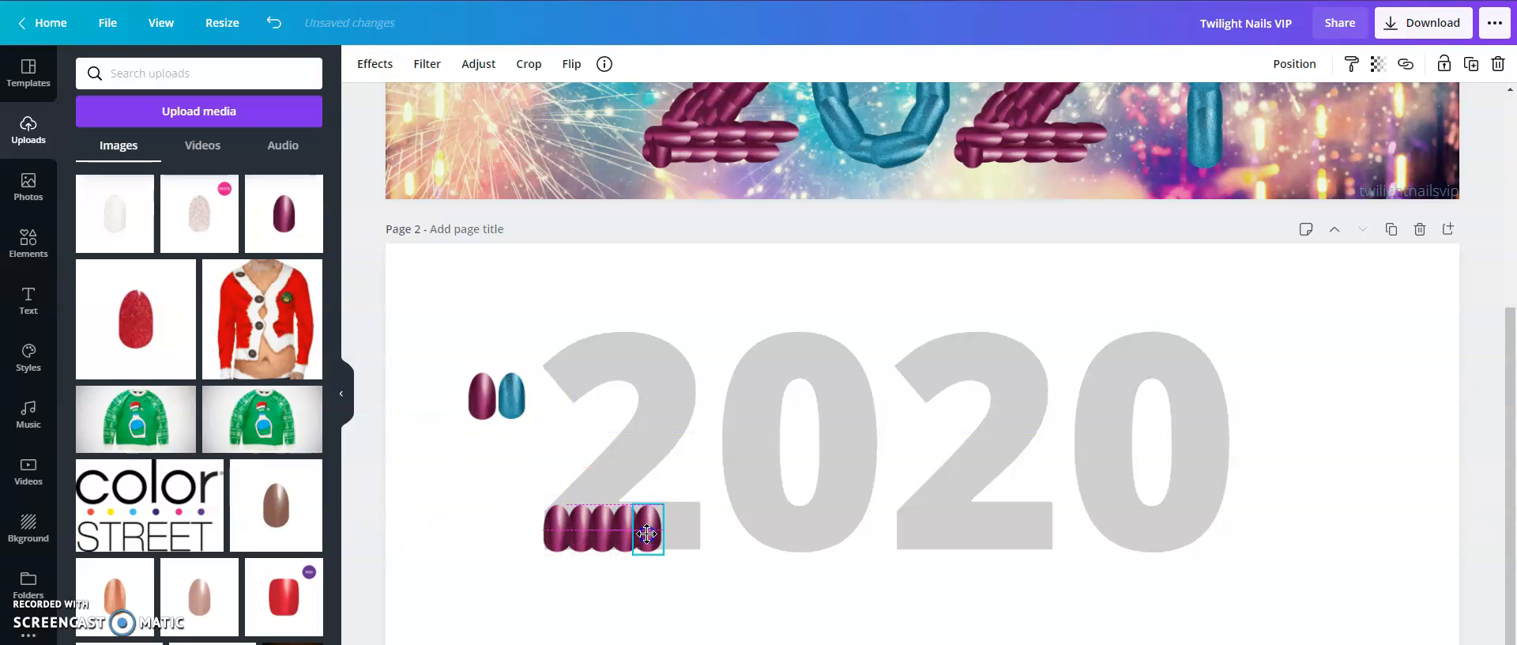
Step: Complete the base row by moving the spare plum nail to its far end and evening out the spacing
left_click_drag(483, 397, 673, 541)
key("ctrl+z")
left_click_drag(490, 402, 695, 532)
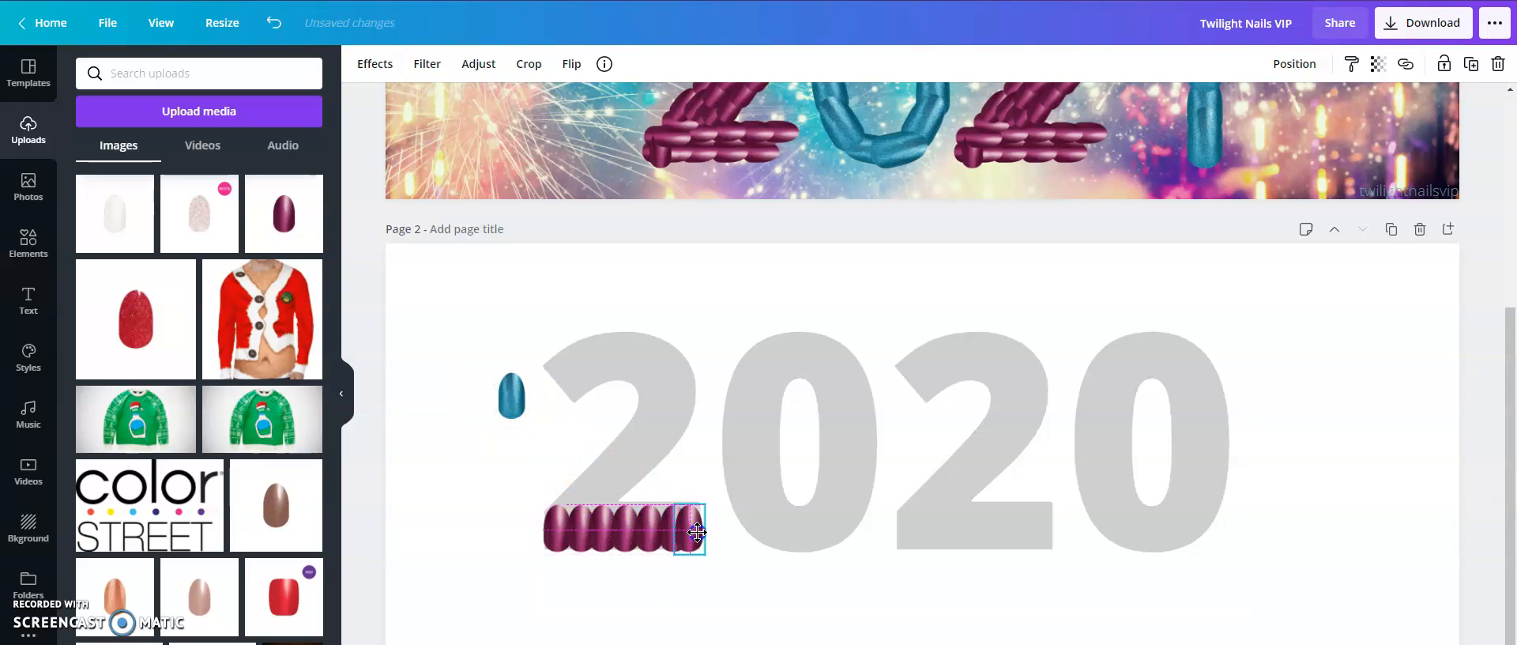
left_click(475, 532)
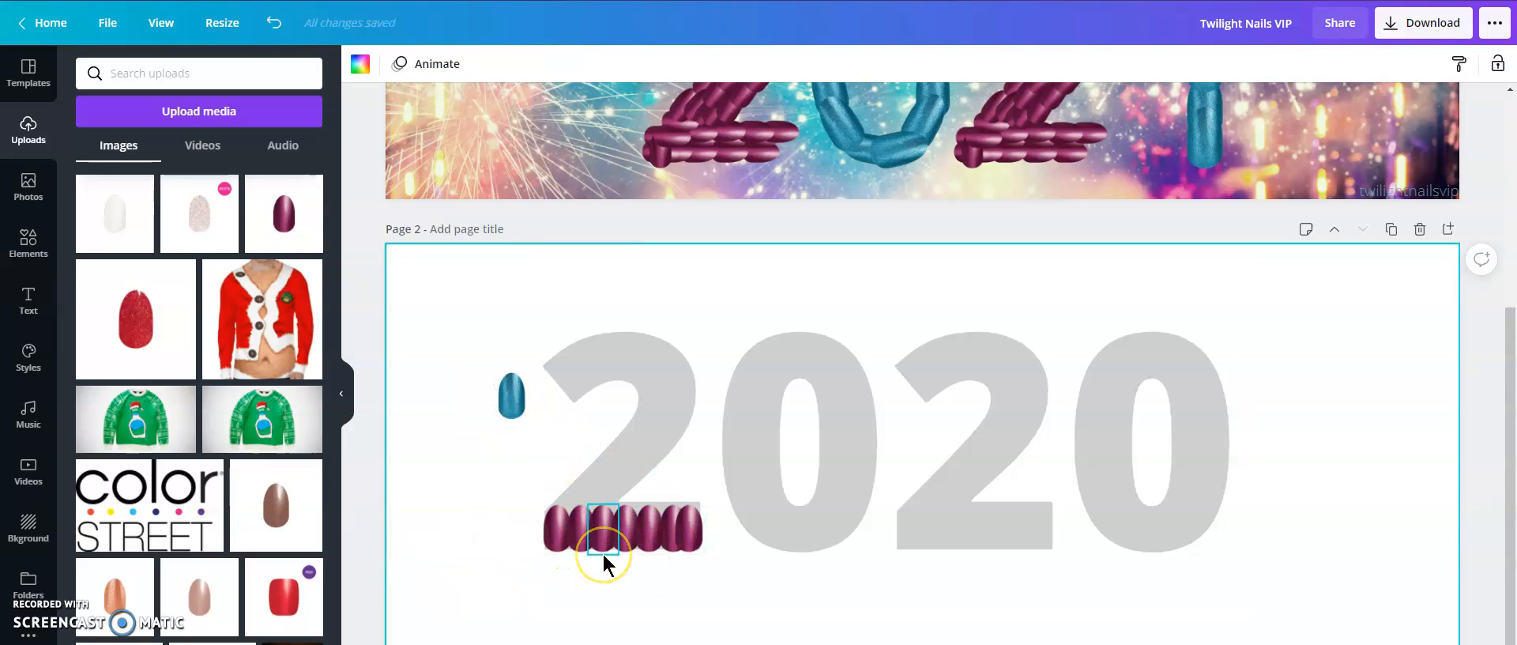
left_click_drag(684, 534, 695, 538)
left_click(737, 556)
left_click(447, 539)
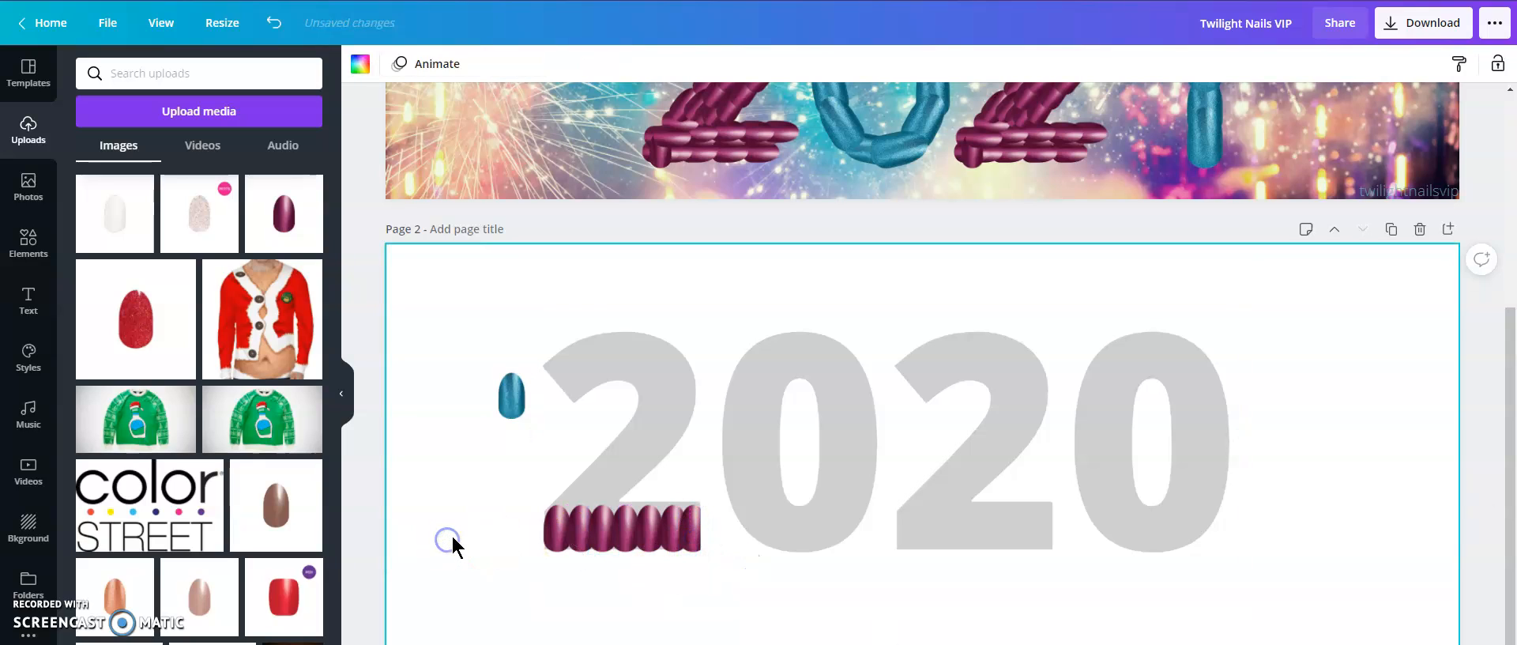
Step: Paste three plum nails, tilt them and stack them up the outer edge of the 2's diagonal stroke
key("ctrl+v")
left_click_drag(473, 452, 566, 511)
left_click(443, 481)
key("ctrl+v")
left_click_drag(471, 447, 584, 488)
left_click(460, 501)
key("ctrl+v")
left_click_drag(447, 434, 606, 451)
Step: Add two rotated plum nails to continue the diagonal and turn the inner bend of the first 2
left_click(464, 480)
key("ctrl+v")
left_click_drag(474, 450, 433, 430)
left_click_drag(490, 400, 636, 427)
left_click(466, 512)
key("ctrl+v")
left_click_drag(474, 451, 498, 451)
mouse_move(491, 397)
left_mouse_down()
mouse_move(617, 415)
mouse_move(643, 400)
left_mouse_up()
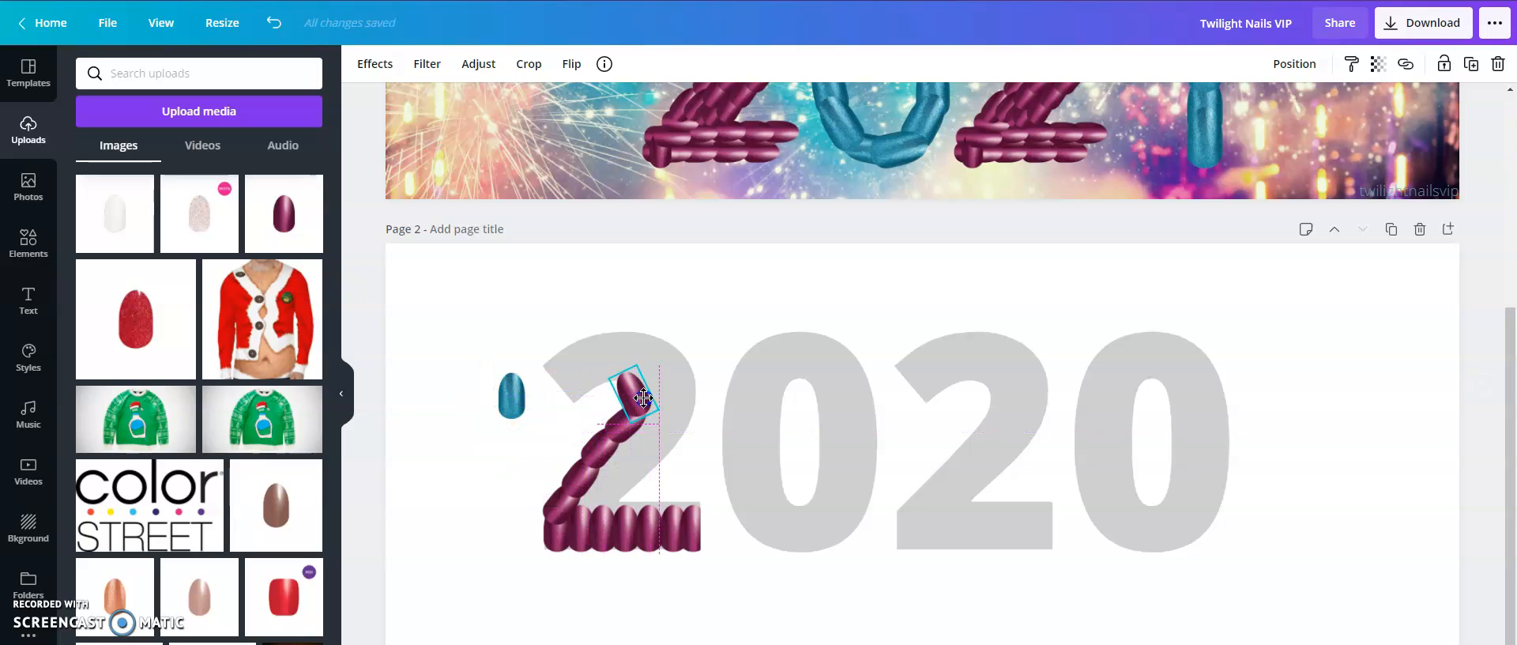
Step: Paste a plum nail, rotate it and fit it along the inside of the 2's upper curve
left_click(503, 496)
key("ctrl+v")
left_click_drag(472, 452, 545, 336)
mouse_move(493, 388)
left_mouse_down()
mouse_move(530, 376)
mouse_move(503, 397)
left_mouse_up()
left_click_drag(486, 404, 604, 392)
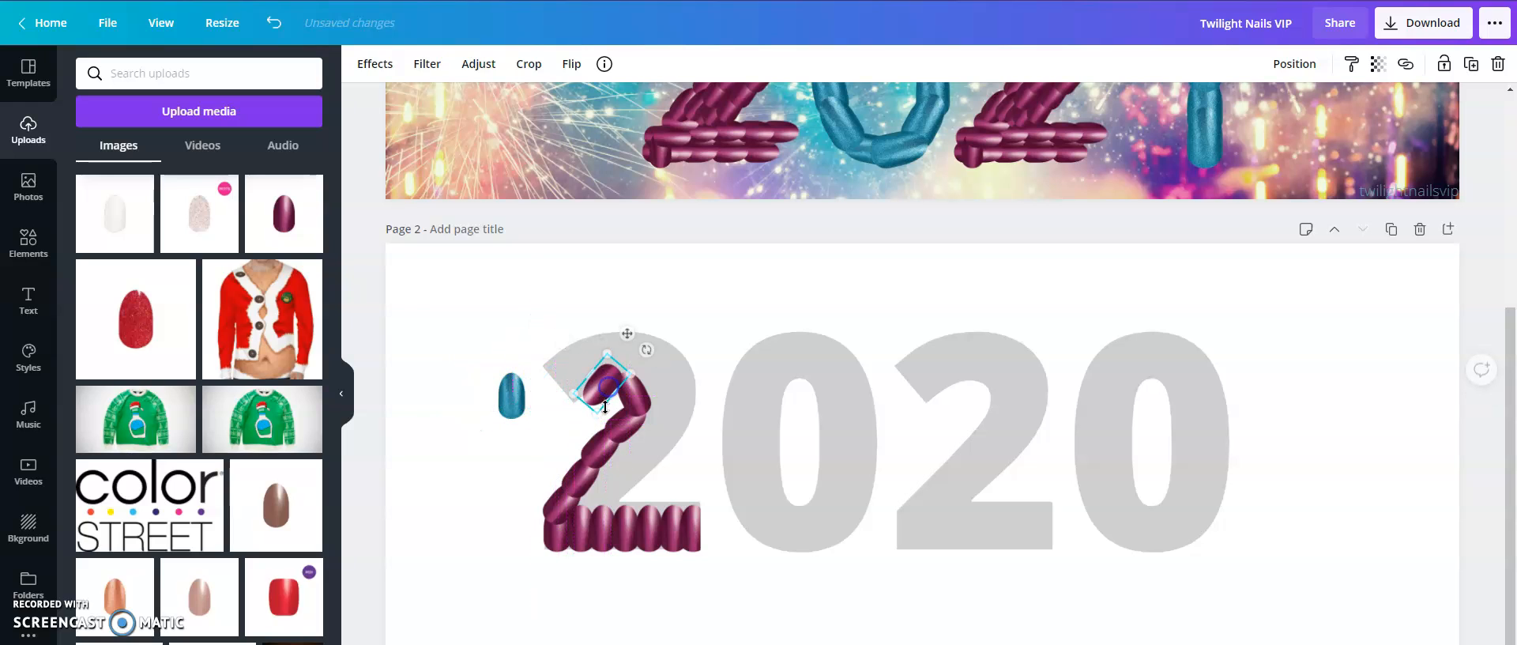
left_click_drag(646, 350, 602, 379)
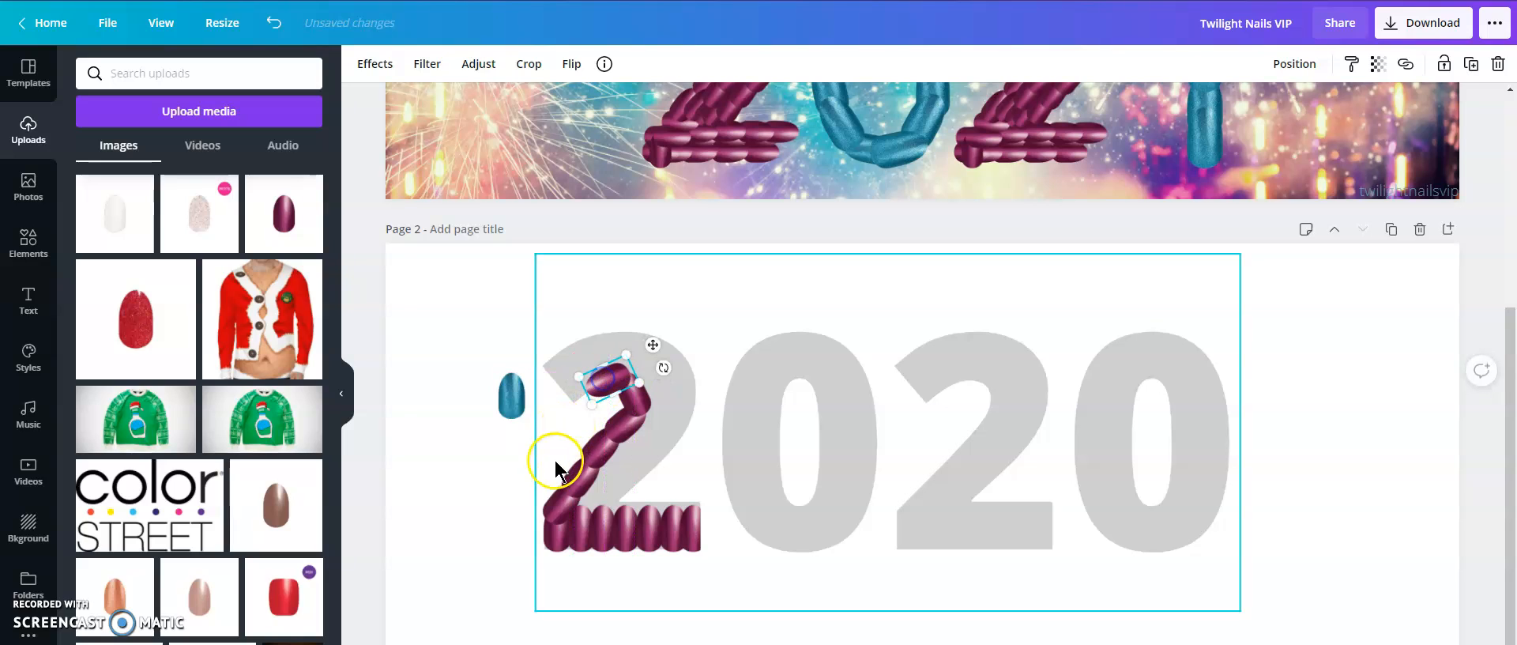
Step: Add two rotated plum nails to carry the inner curve out to the tip of the 2's hook
left_click(514, 486)
key("ctrl+v")
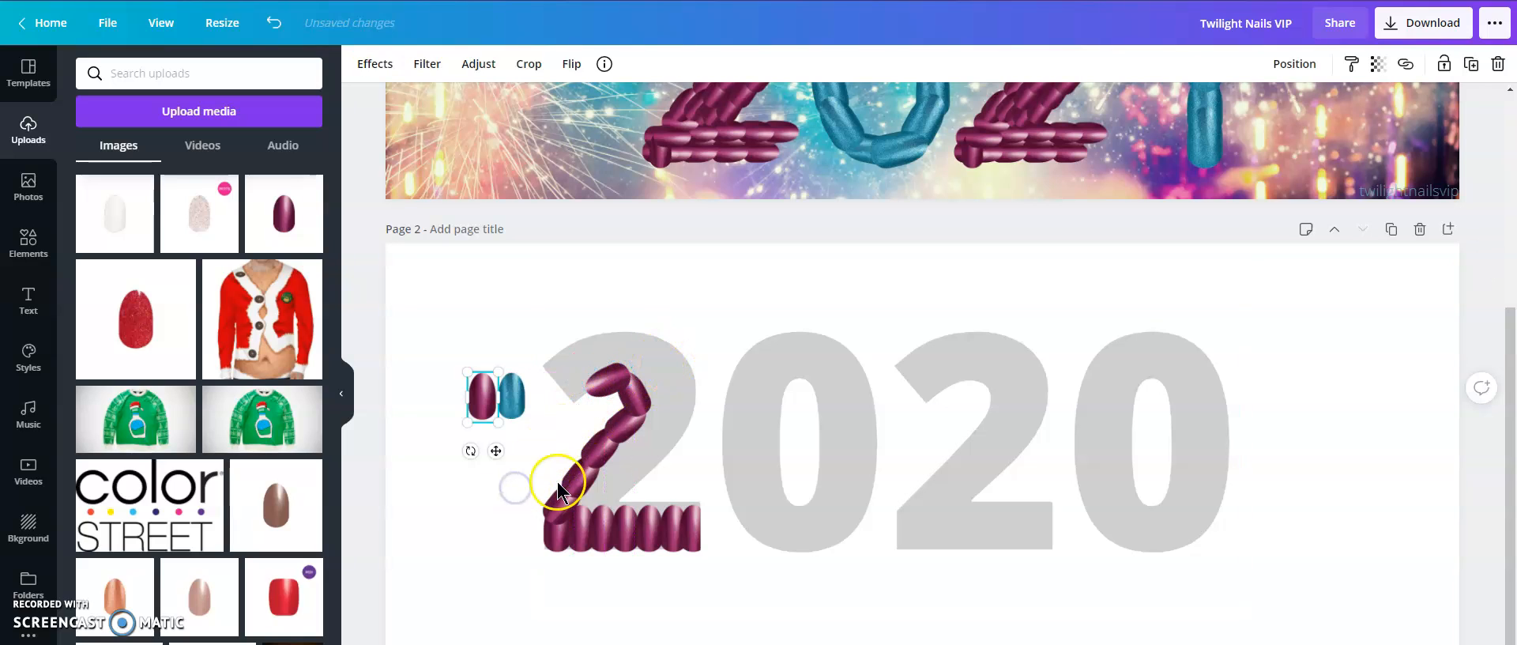
left_click_drag(472, 451, 563, 349)
left_click_drag(486, 395, 579, 396)
left_click(555, 438)
key("ctrl+v")
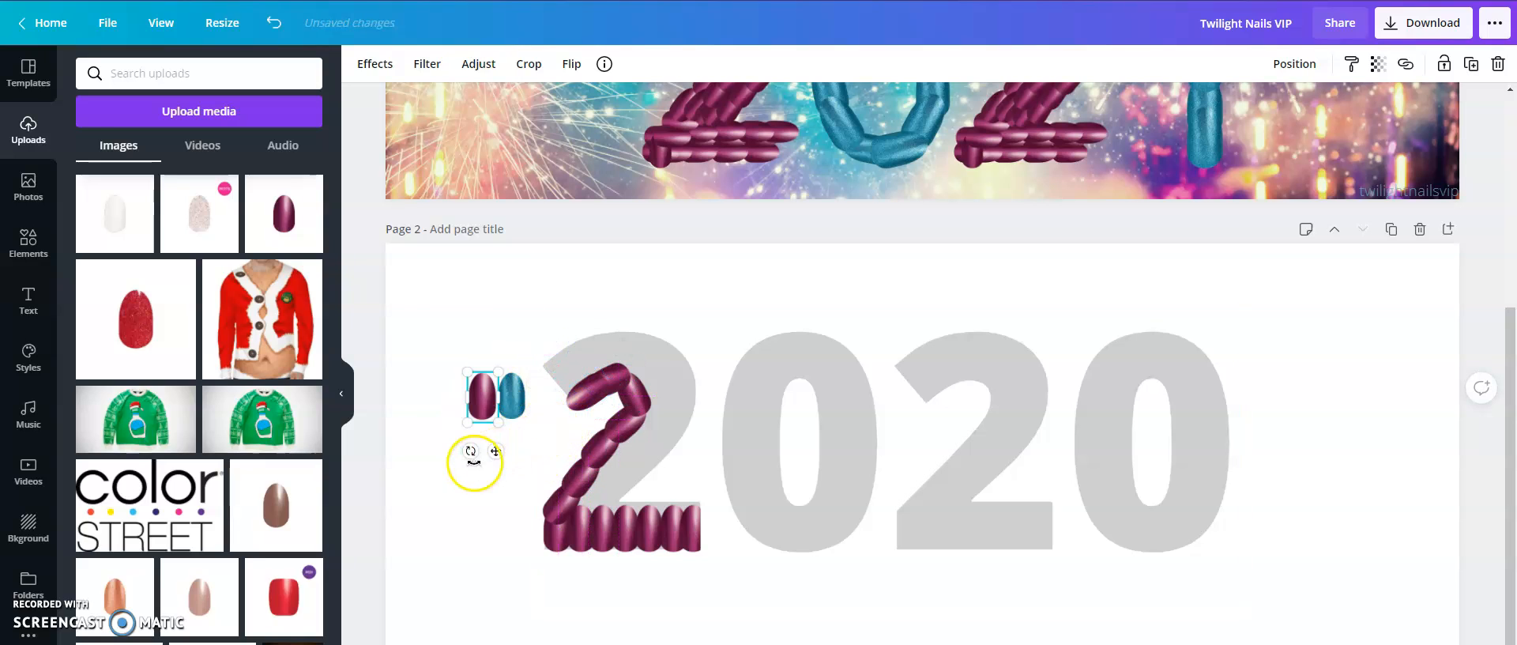
left_click_drag(455, 454, 468, 327)
left_click_drag(533, 386, 551, 389)
left_click_drag(541, 333, 525, 333)
Step: Paste two tilted plum nails to start the outer edge of the 2's top curve above the hook tip
left_click(468, 317)
key("ctrl+v")
left_click_drag(471, 450, 435, 433)
left_click(496, 401)
left_click_drag(495, 402, 542, 358)
key("ctrl+v")
left_click_drag(470, 451, 423, 429)
left_click_drag(489, 390, 584, 333)
Step: Add three rotated plum nails along the crest of the first 2 and over its outer shoulder
key("ctrl+v")
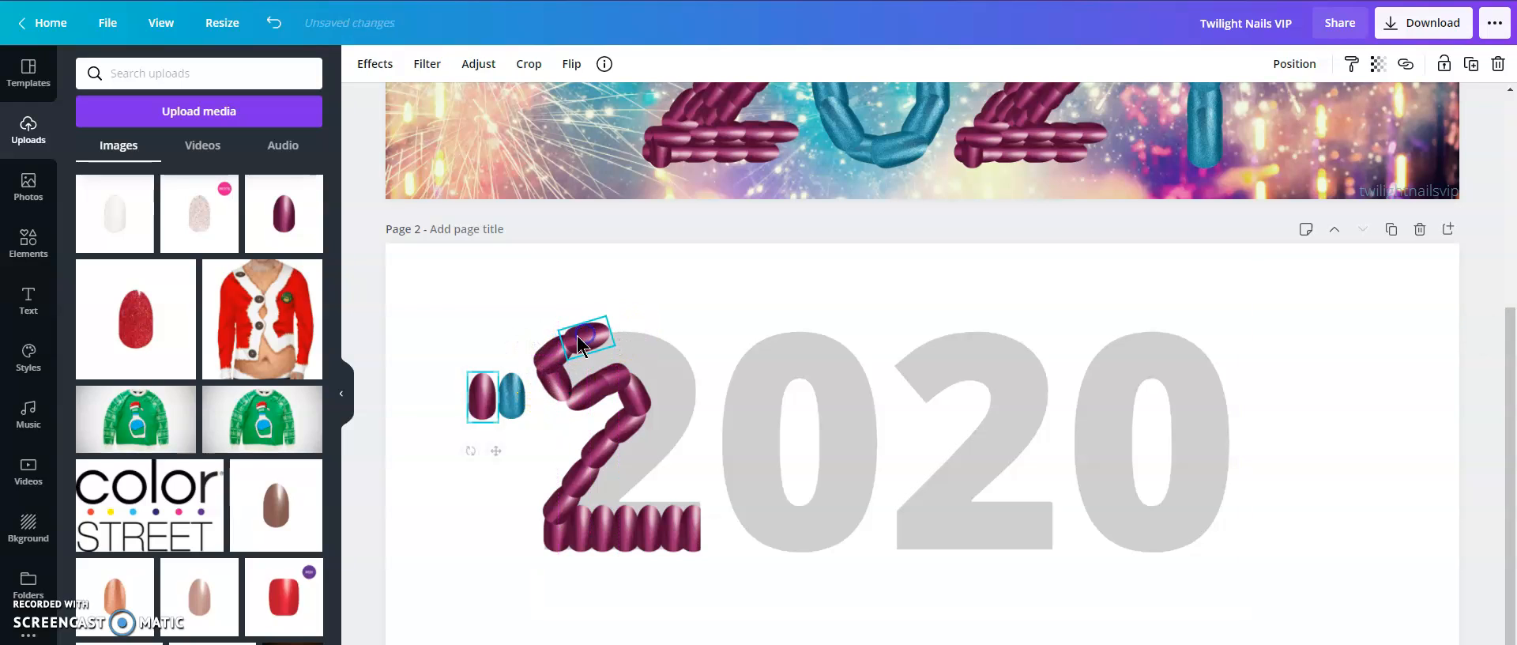
left_click_drag(443, 426, 623, 337)
key("ctrl+v")
left_click_drag(471, 451, 638, 337)
key("ctrl+v")
left_click_drag(484, 455, 501, 437)
left_click_drag(613, 397, 691, 357)
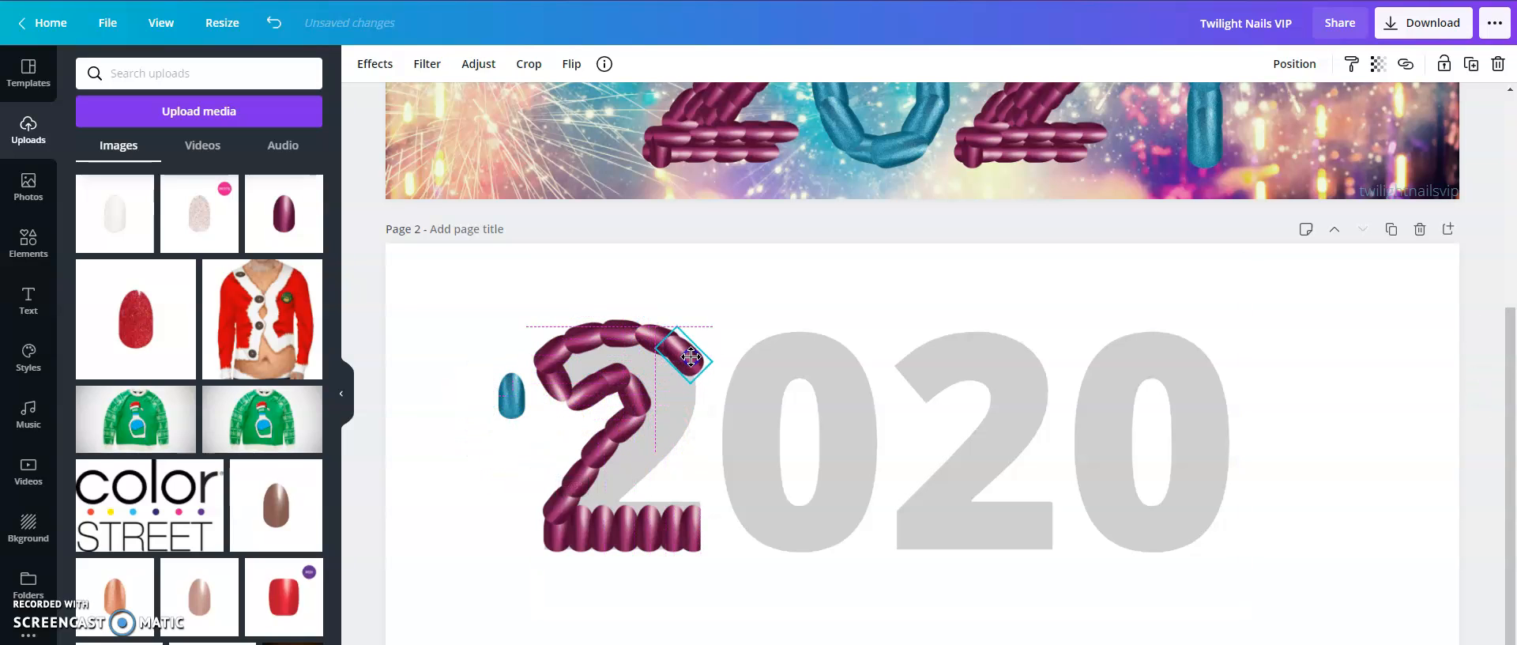
Step: Paste a plum nail below the 2's outer shoulder and fine-tune its tilt and position
key("ctrl+v")
left_click_drag(473, 449, 460, 453)
left_click_drag(483, 400, 697, 393)
left_click_drag(673, 437, 680, 439)
left_click_drag(693, 394, 692, 386)
Step: Add two tilted plum nails down the outer side of the 2's bowl, curving inwards
key("ctrl+v")
left_click_drag(473, 452, 444, 434)
left_click_drag(482, 396, 692, 413)
key("ctrl+v")
left_click_drag(474, 456, 435, 443)
left_click_drag(498, 399, 671, 445)
Step: Add two tilted plum nails along the lower edge of the diagonal, down to the base of the 2
key("ctrl+v")
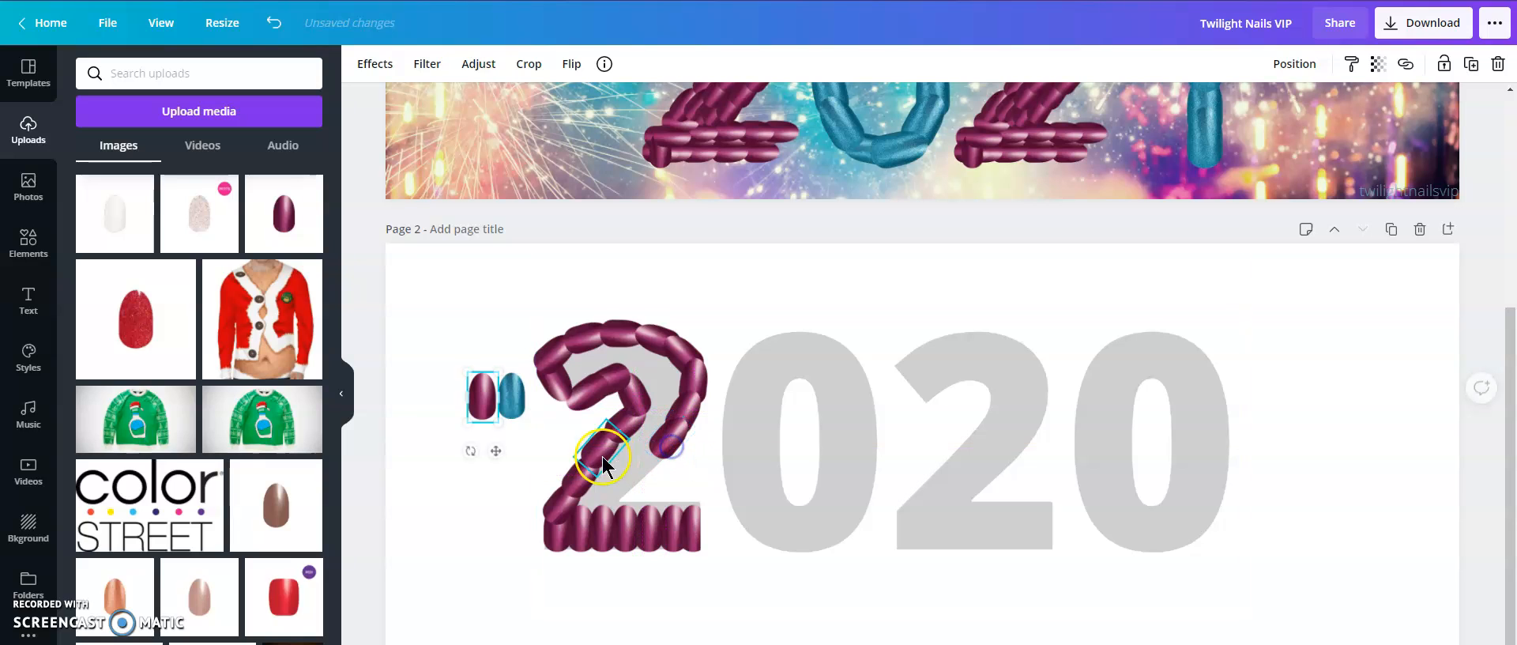
left_click_drag(474, 451, 436, 447)
left_click_drag(501, 399, 655, 466)
key("ctrl+v")
left_click_drag(474, 449, 433, 443)
left_click_drag(482, 399, 630, 498)
Step: Turn two pasted plum nails sideways and lay them along the upper edge of the 2's base
key("ctrl+v")
left_click_drag(492, 451, 610, 407)
left_click_drag(493, 403, 688, 513)
key("ctrl+v")
left_click_drag(470, 451, 589, 398)
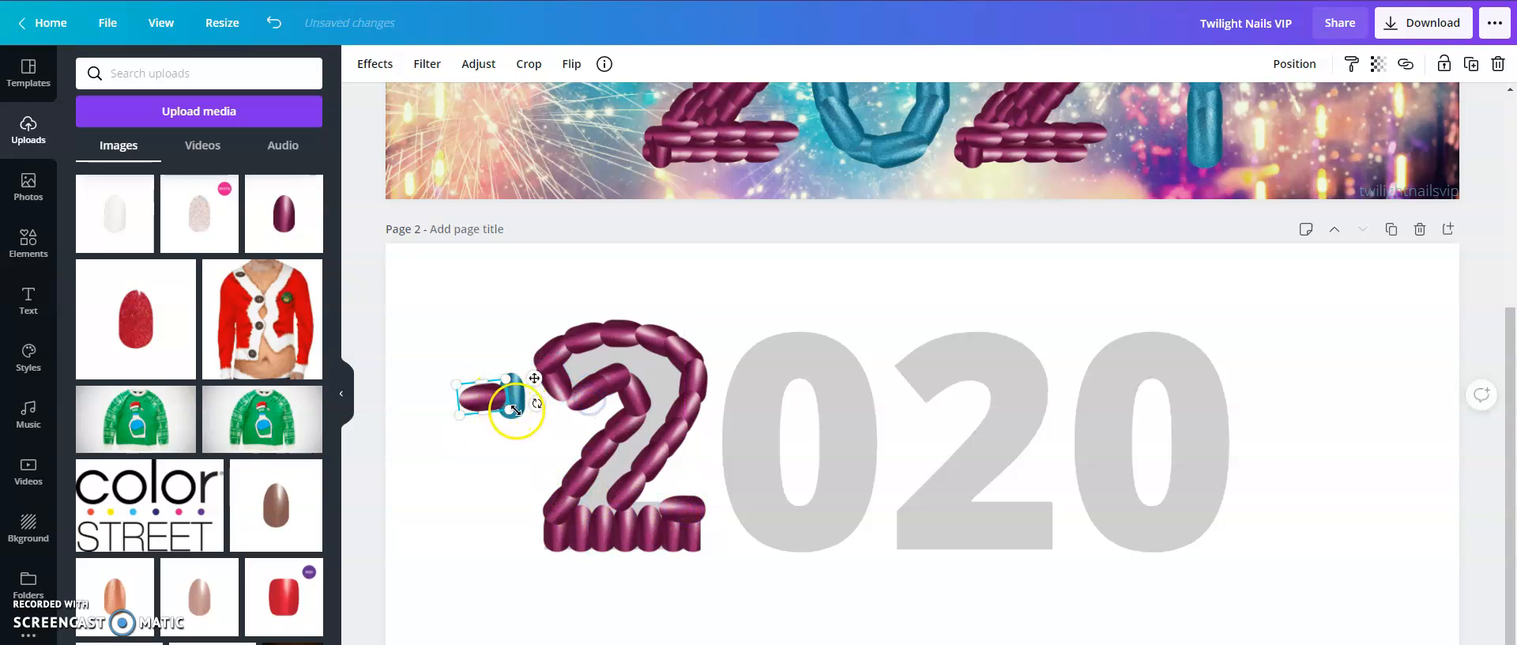
left_click_drag(518, 415, 644, 500)
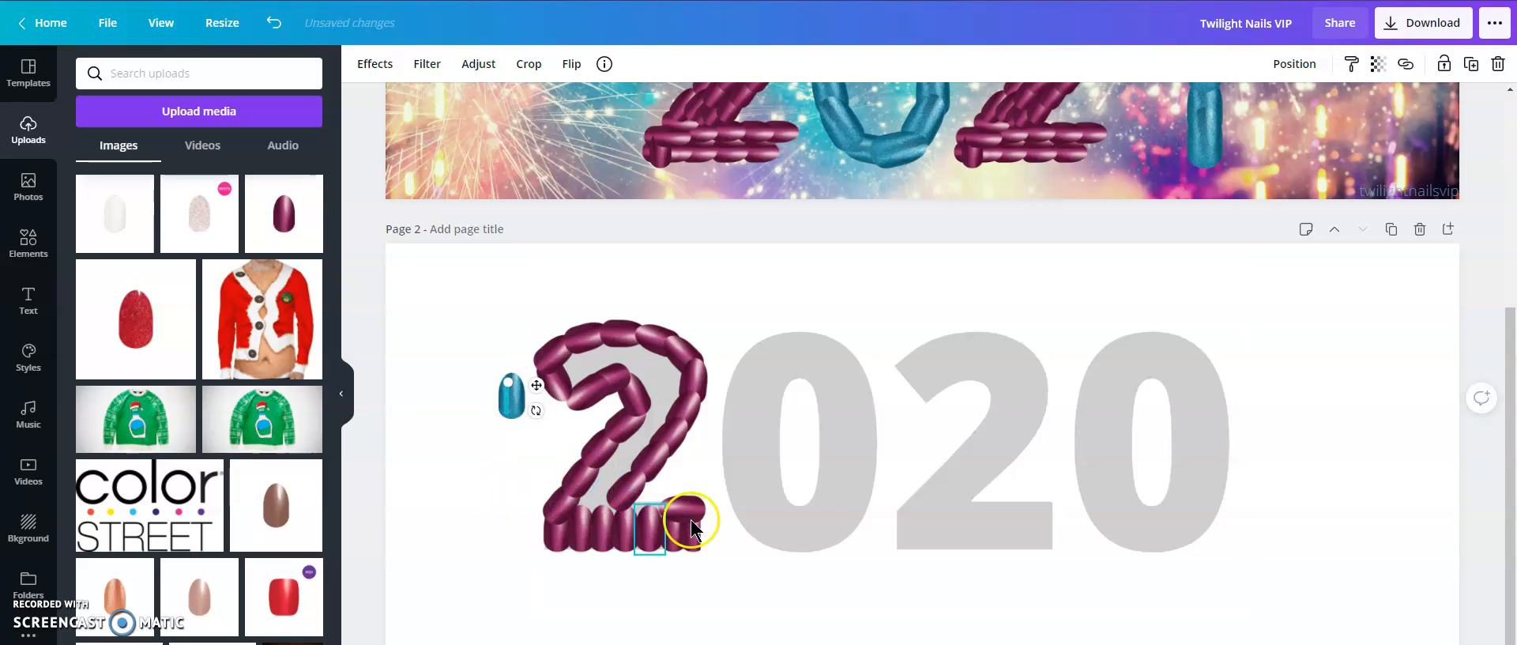
left_click_drag(487, 398, 653, 505)
Step: Fill the gap where the diagonal meets the base of the 2 with more plum nails
key("ctrl+v")
mouse_move(492, 410)
left_mouse_down()
mouse_move(605, 478)
mouse_move(596, 505)
mouse_move(477, 412)
left_mouse_up()
key("ctrl+v")
left_click_drag(540, 445, 611, 505)
key("ctrl+v")
left_click_drag(451, 451, 447, 444)
left_click(475, 410)
left_click_drag(506, 414, 610, 476)
Step: Fill the middle of the 2's diagonal with three more plum nails tilted to follow the stroke
key("ctrl+v")
left_click_drag(471, 452, 428, 450)
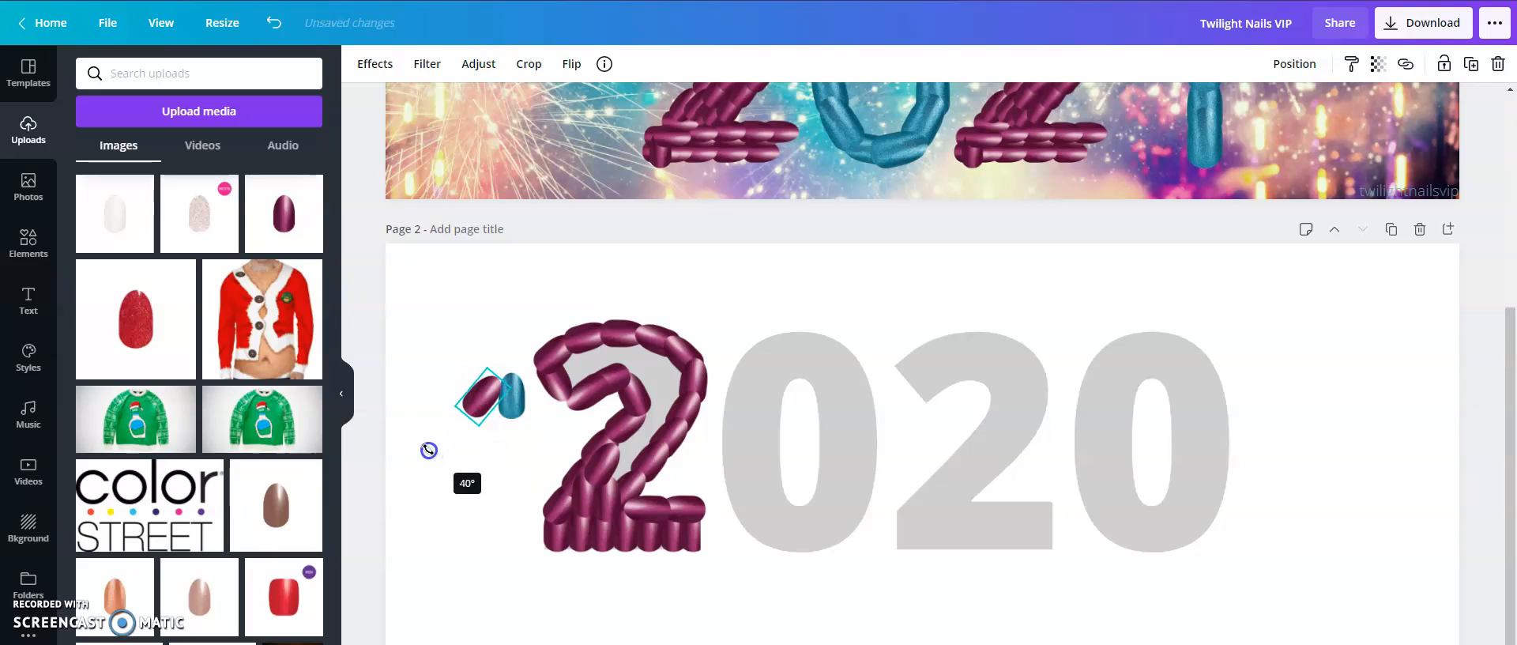
left_click_drag(504, 412, 611, 478)
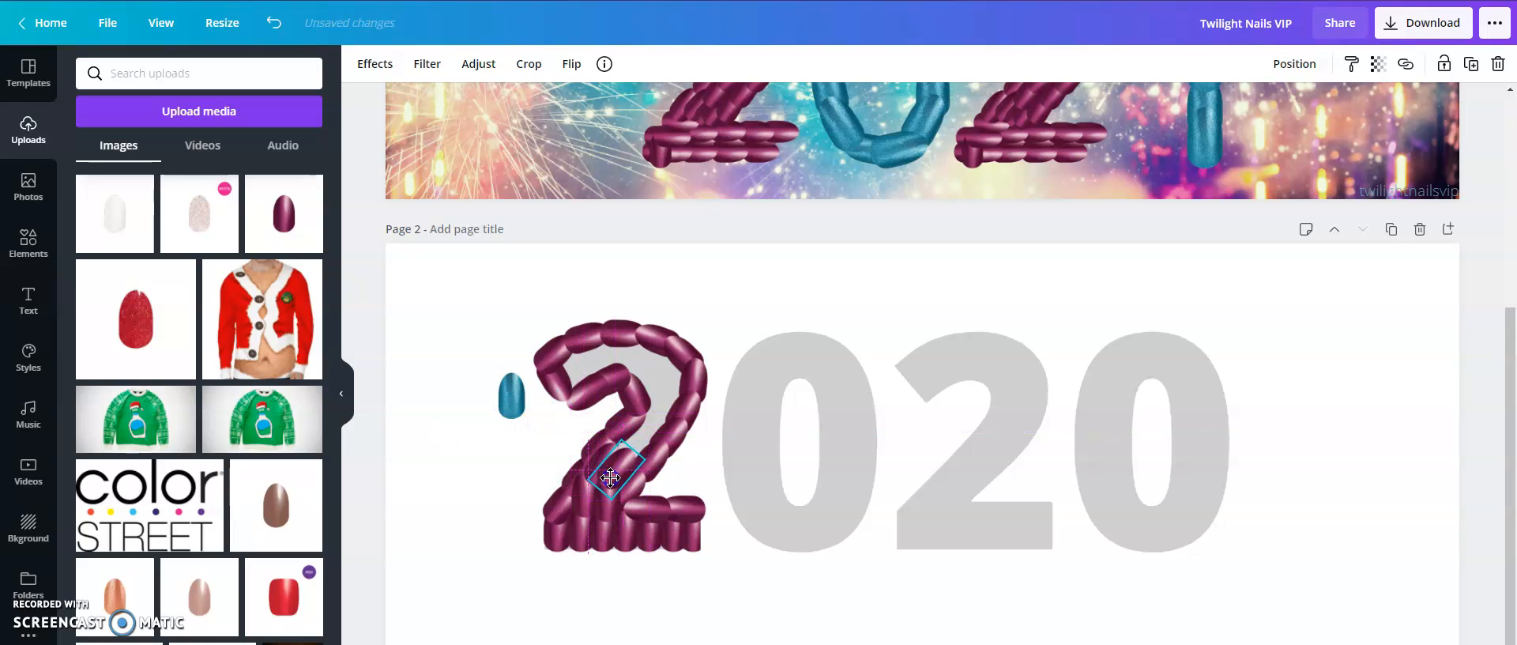
key("ctrl+v")
left_click_drag(434, 442, 638, 441)
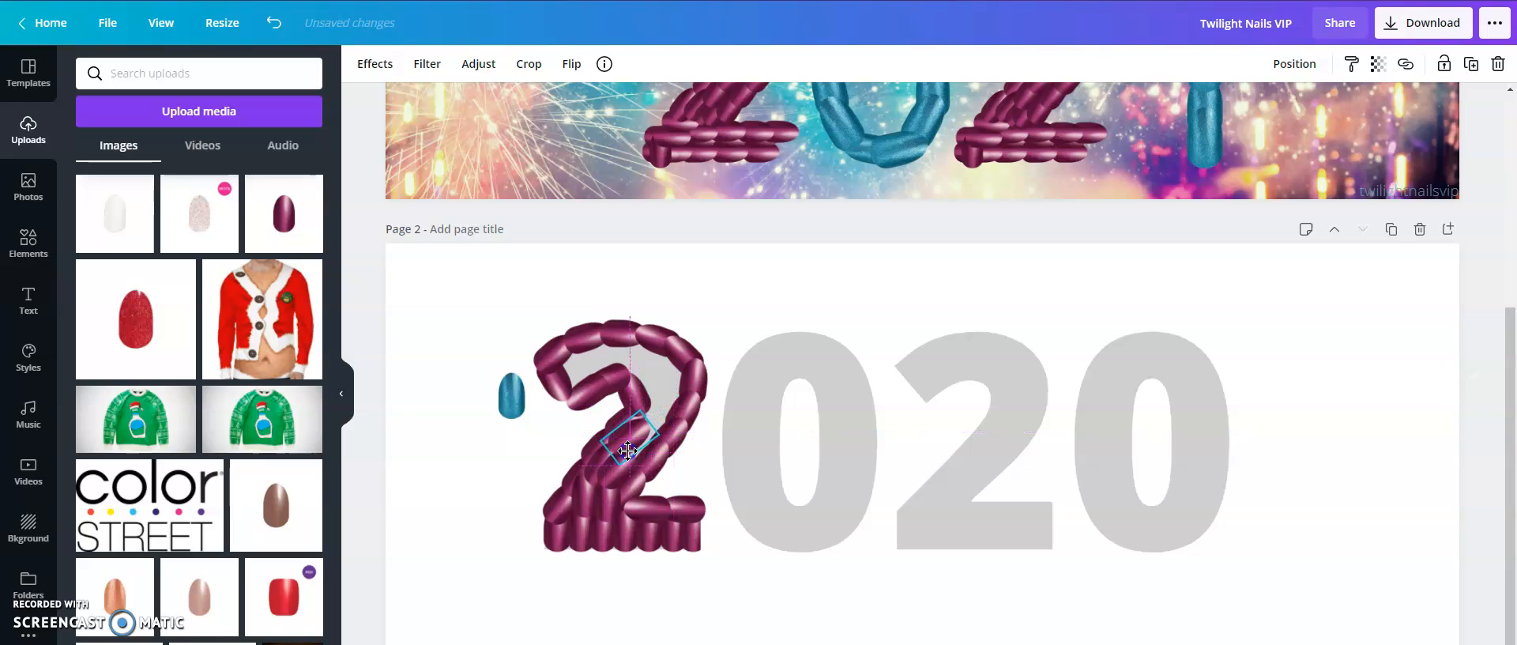
key("ctrl+v")
left_click_drag(473, 452, 479, 435)
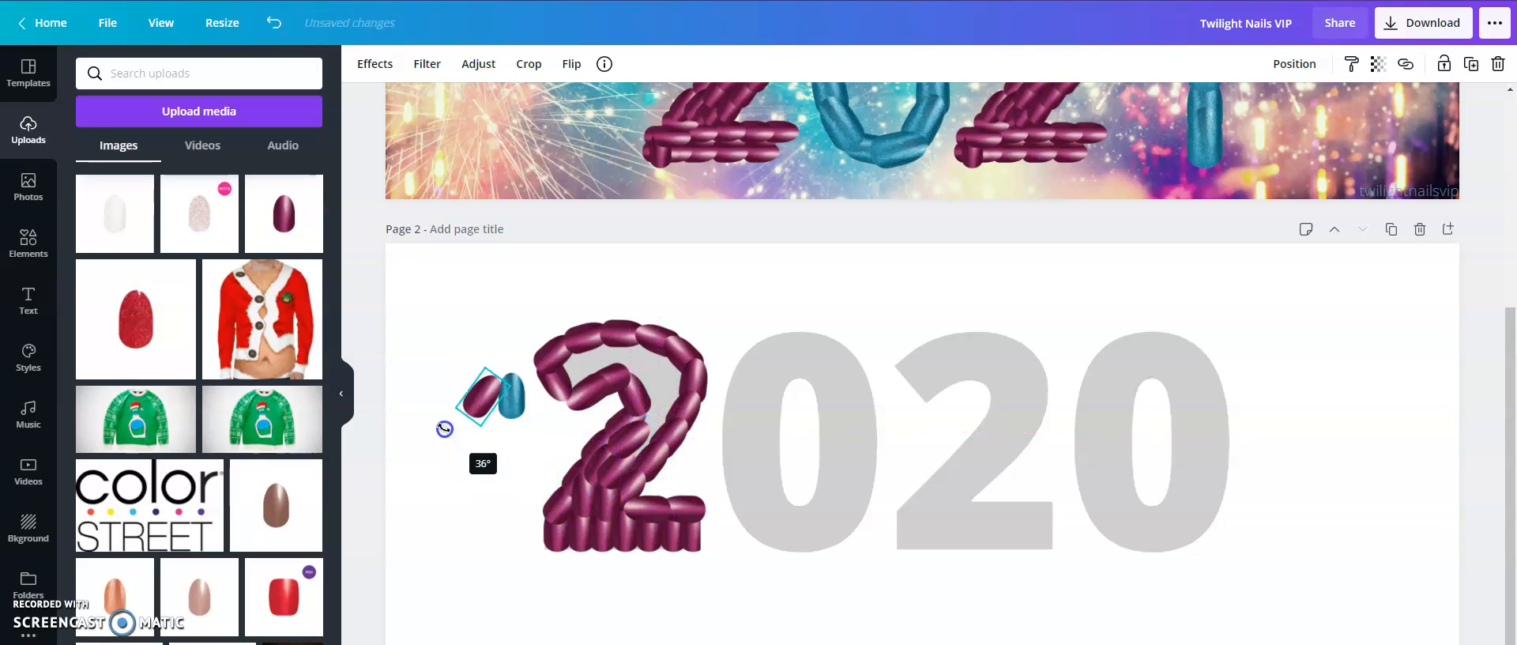
left_click_drag(490, 396, 648, 444)
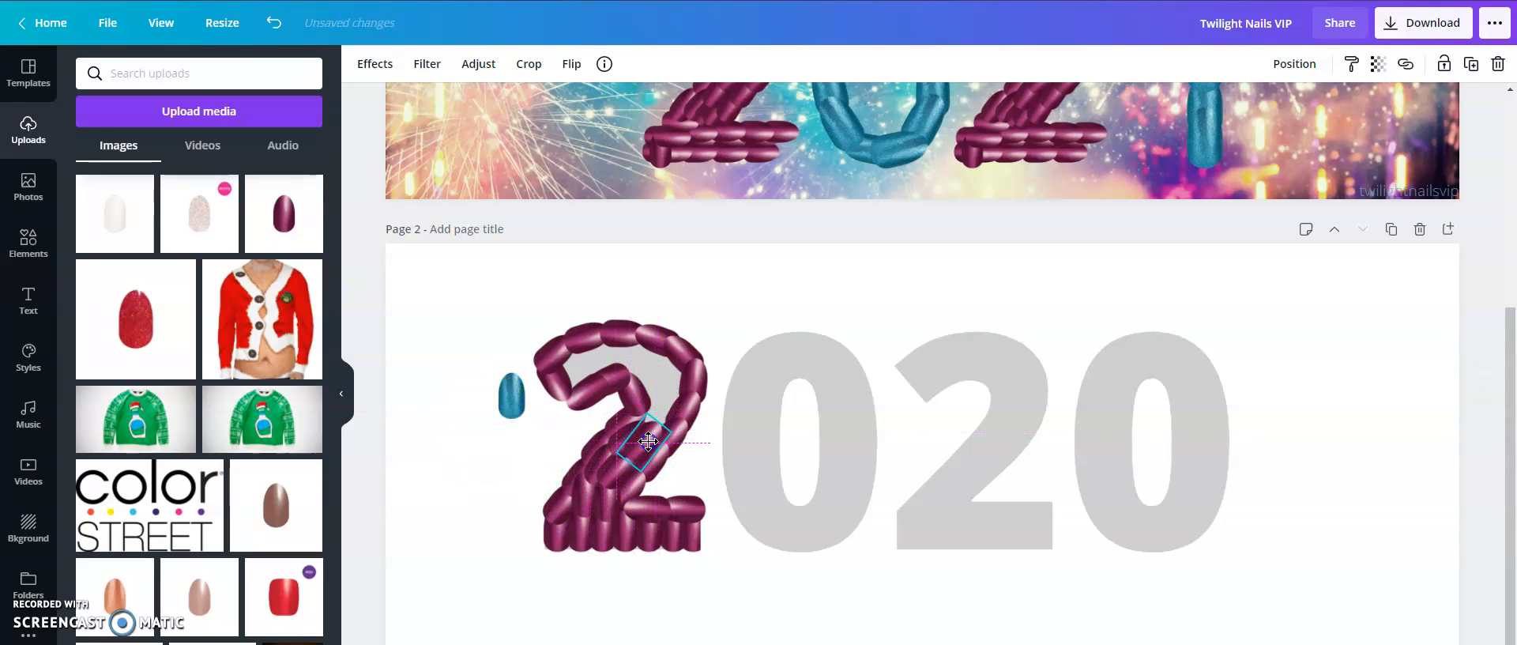
Step: Fill the inside of the 2's bowl with five upright plum nails
key("ctrl+v")
left_click_drag(485, 403, 675, 409)
key("ctrl+v")
left_click_drag(483, 396, 660, 381)
key("ctrl+v")
left_click_drag(486, 399, 648, 419)
key("ctrl+v")
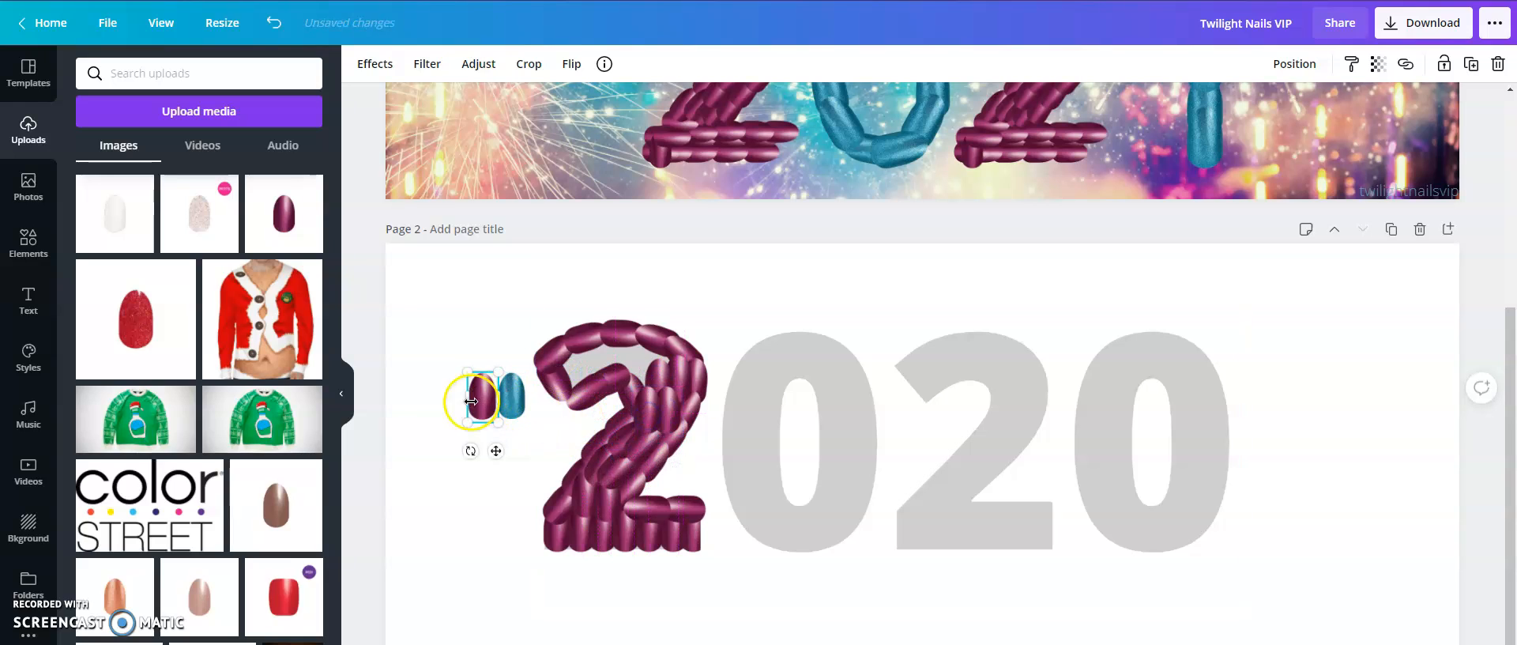
left_click_drag(484, 395, 656, 374)
key("ctrl+v")
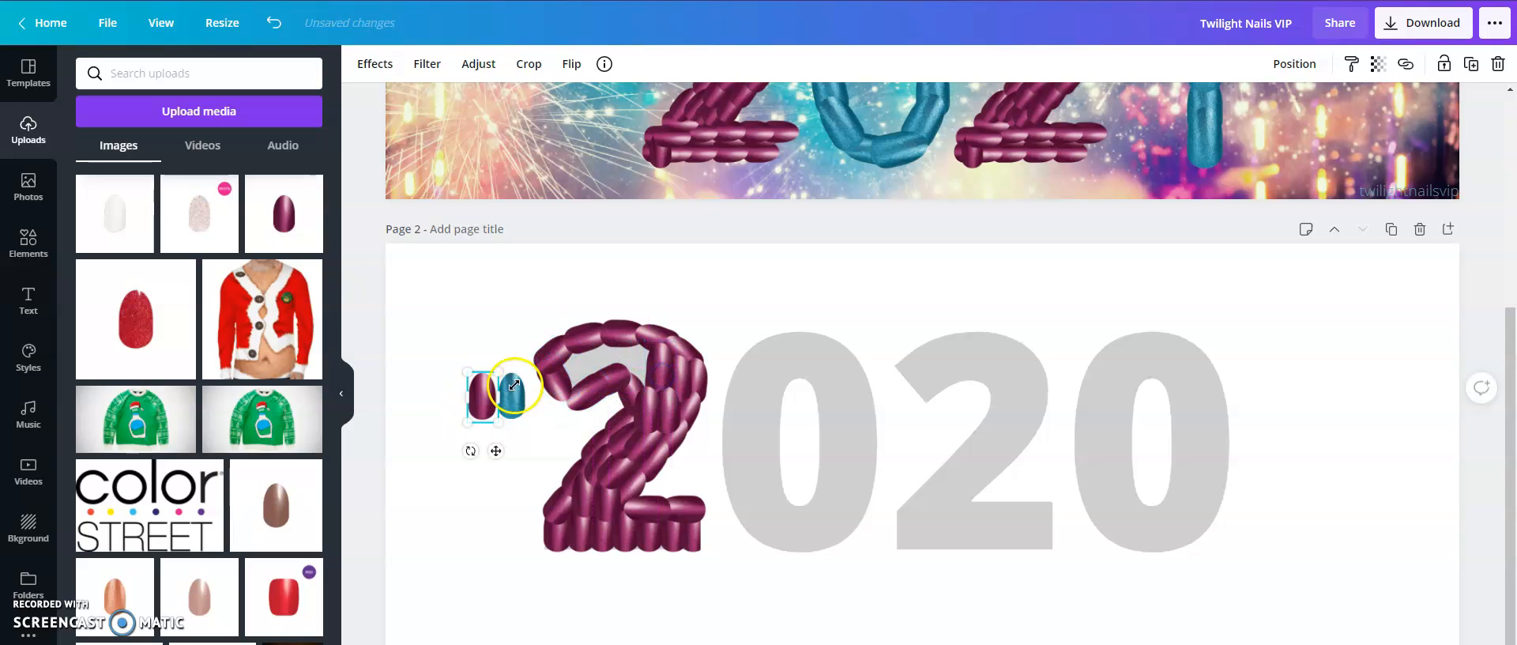
left_click_drag(489, 407, 650, 366)
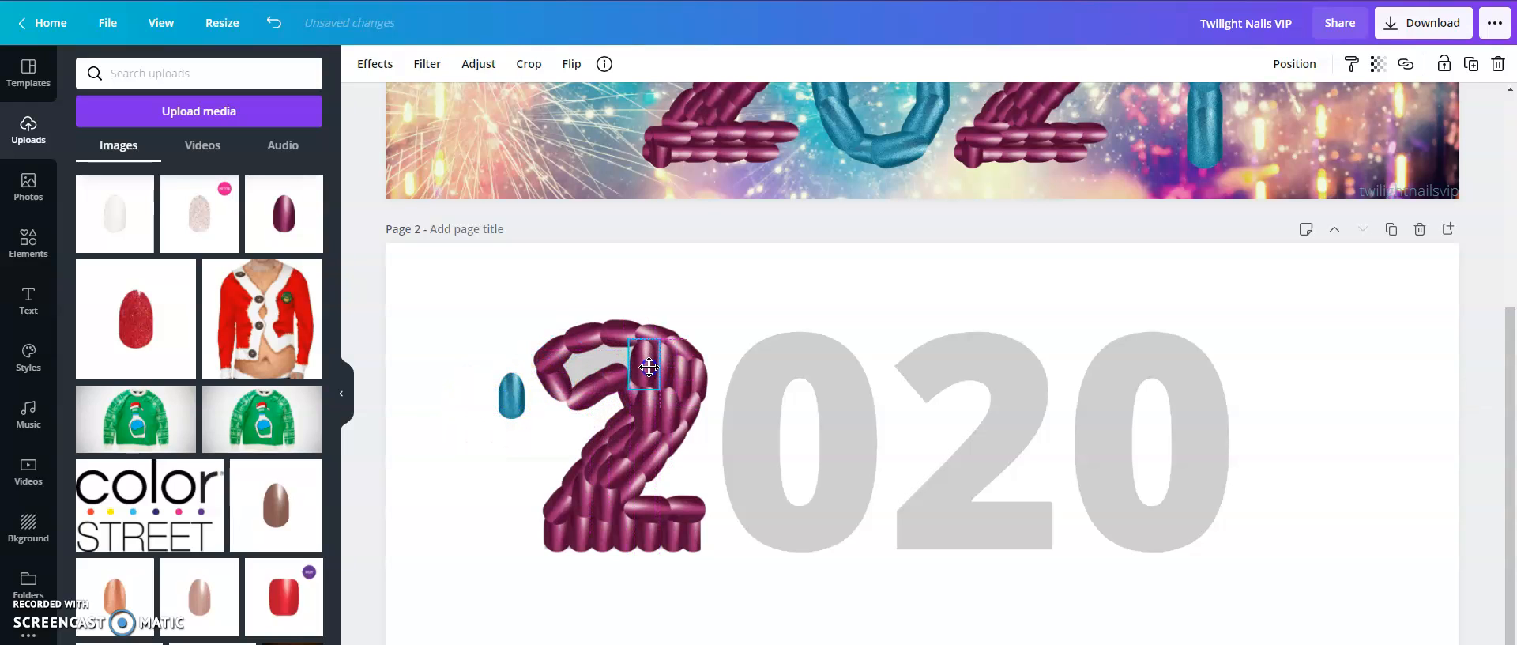
Step: Fill the remaining gap inside the 2's upper hook with rotated plum nails and deselect
key("ctrl+v")
left_click_drag(472, 452, 573, 363)
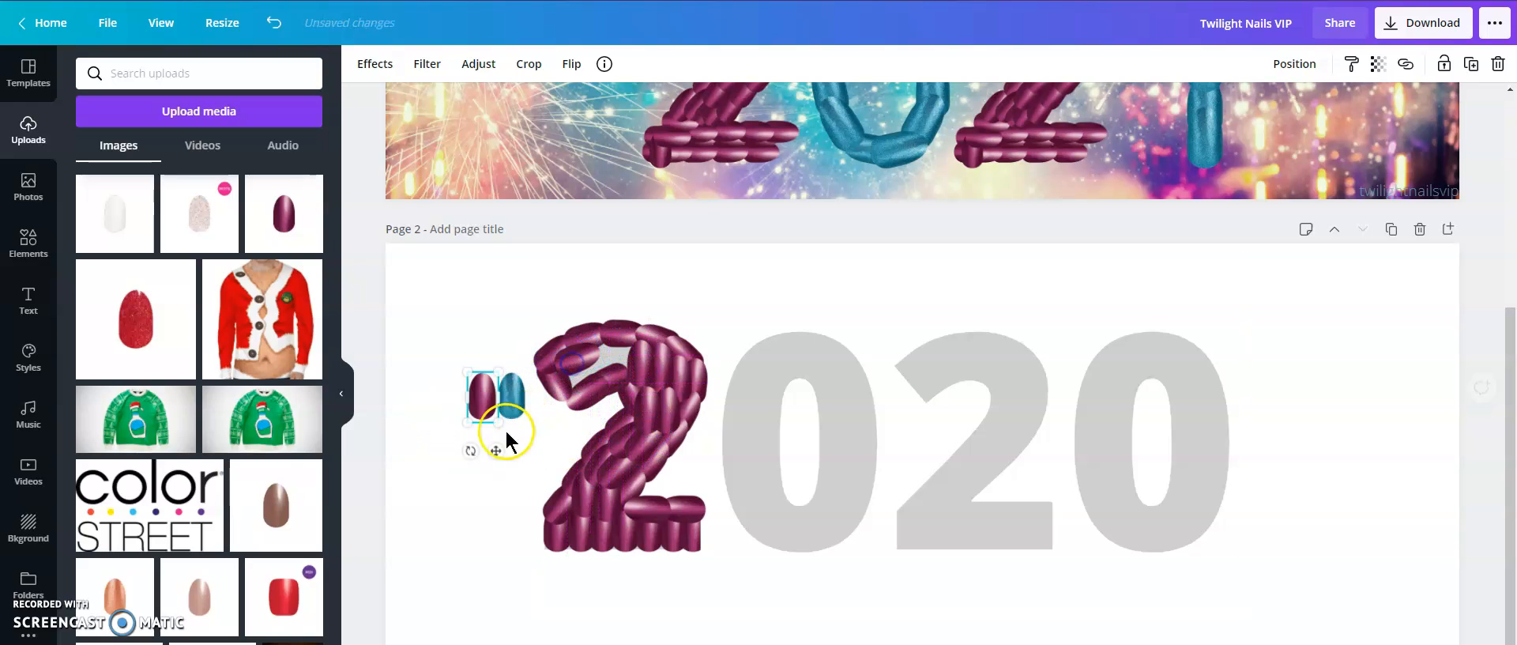
left_click_drag(467, 449, 422, 415)
left_click_drag(486, 405, 585, 376)
key("ctrl+v")
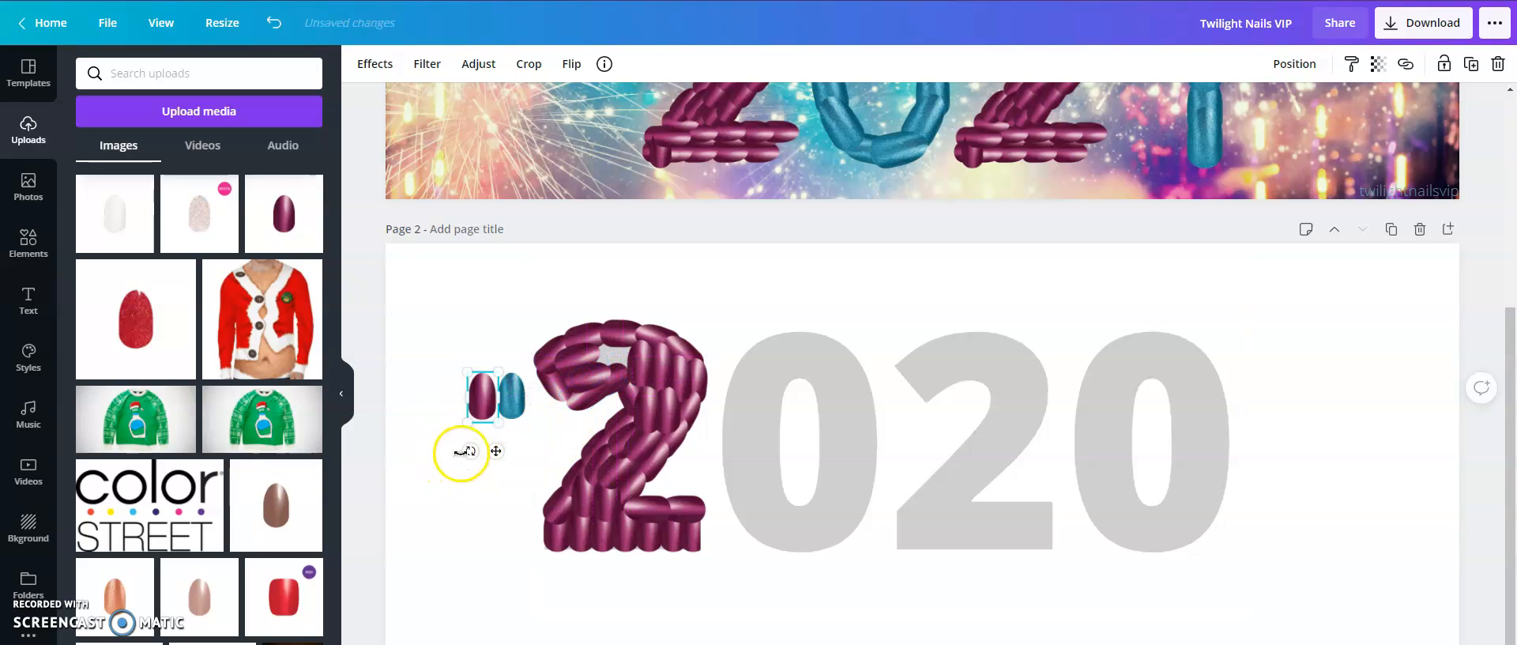
left_click_drag(552, 449, 622, 358)
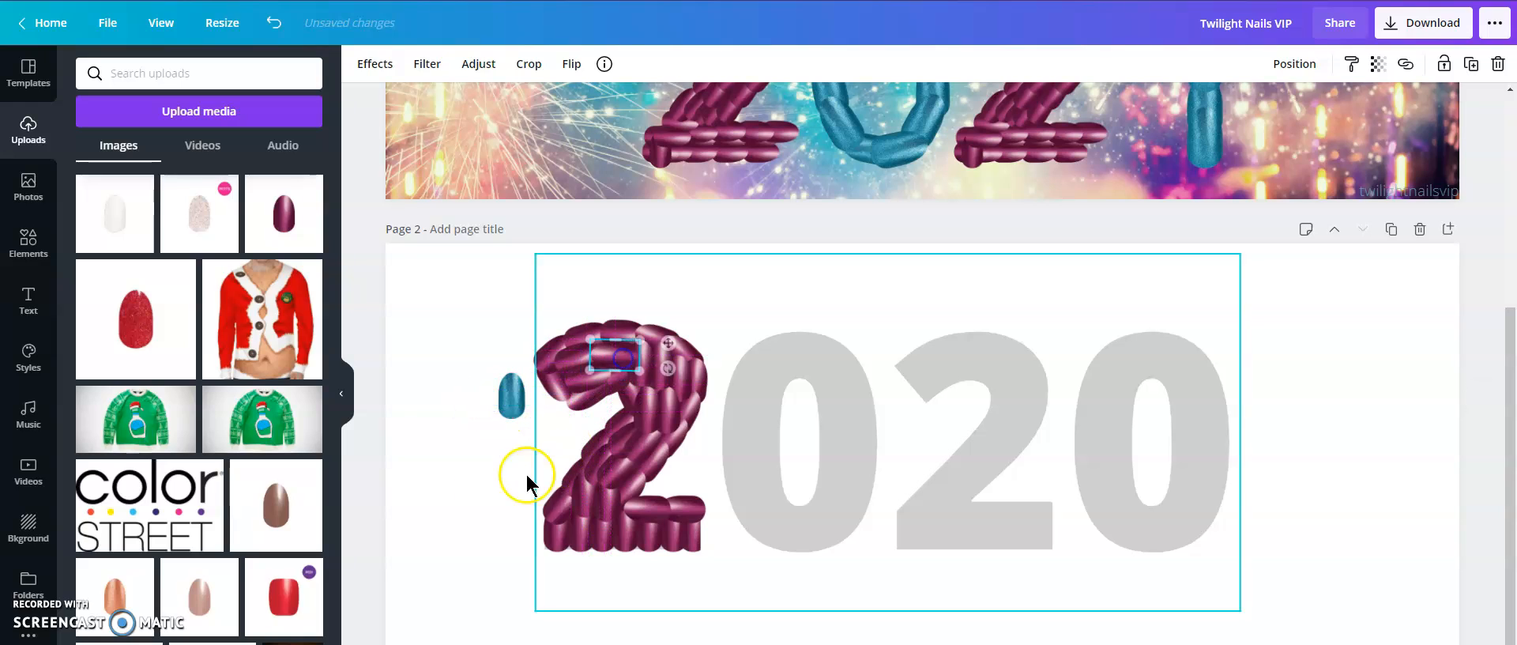
left_click(450, 496)
Step: Place teal nails vertically on the outer edge of the first 0 beside the finished 2
left_click(899, 514)
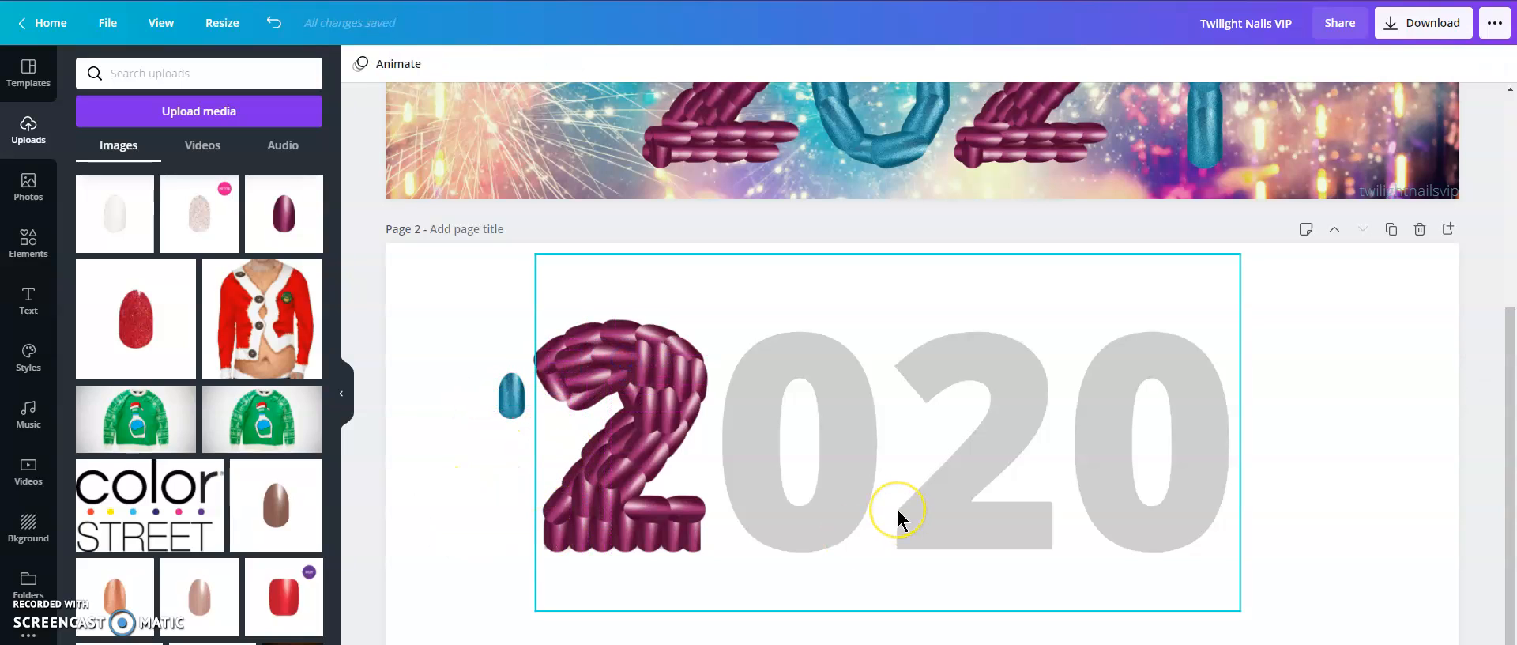
left_click(908, 513)
left_click_drag(512, 395, 725, 463)
left_click(473, 508)
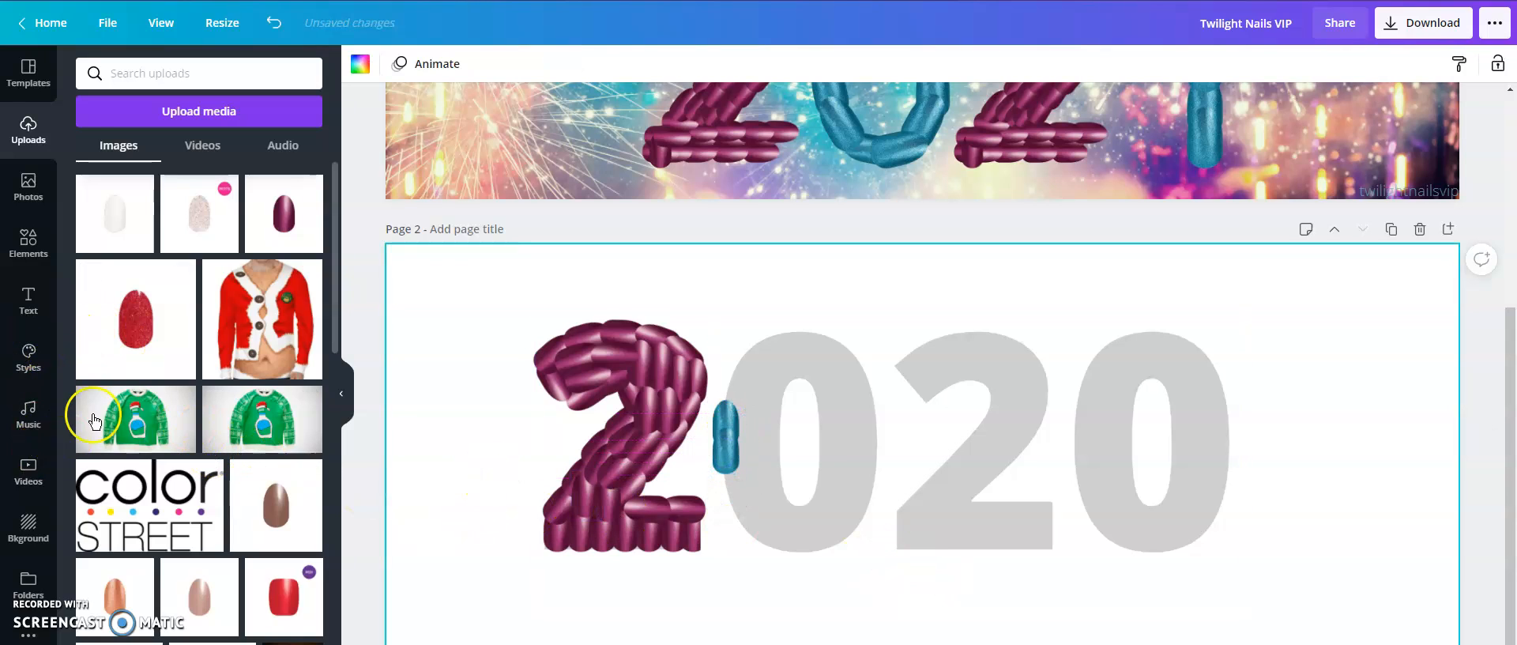
Step: Search the graphic elements for "snowman"
left_click(30, 241)
left_click(210, 73)
type("snowmn")
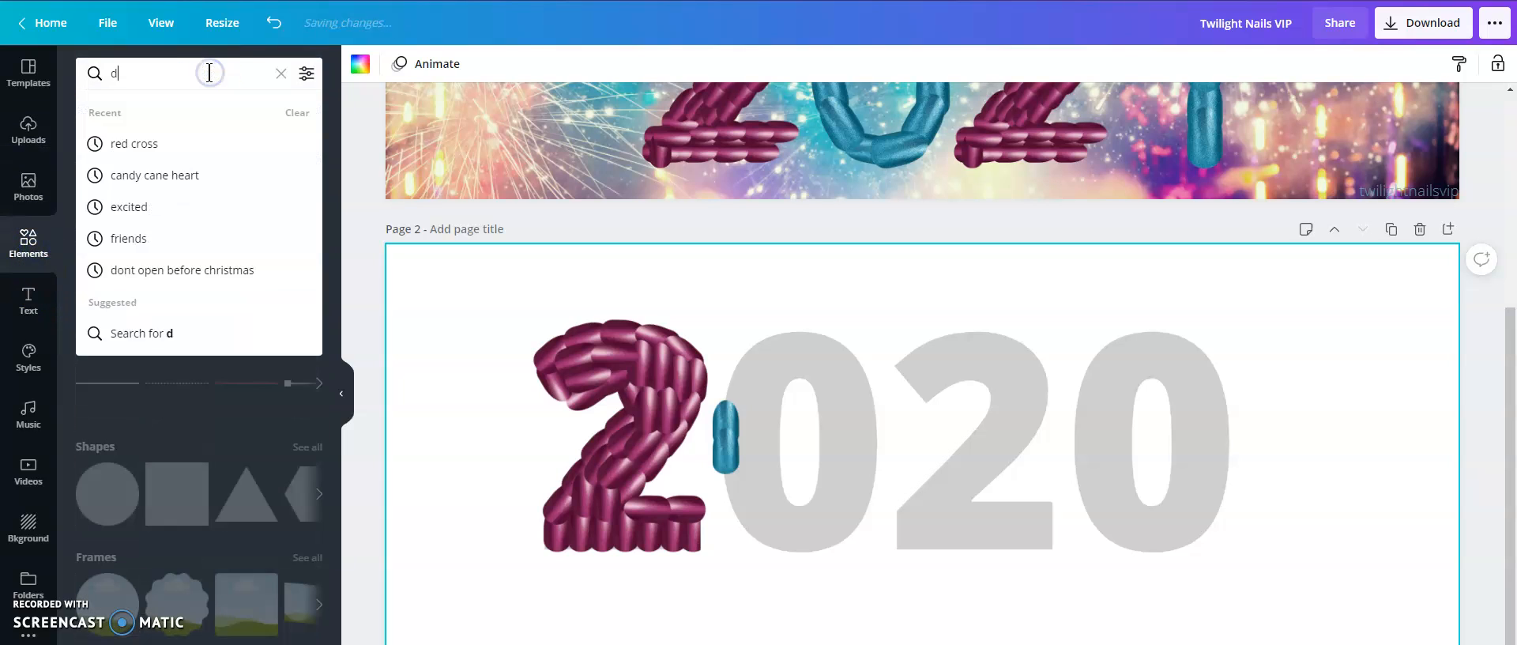
key("BackSpace")
type("an")
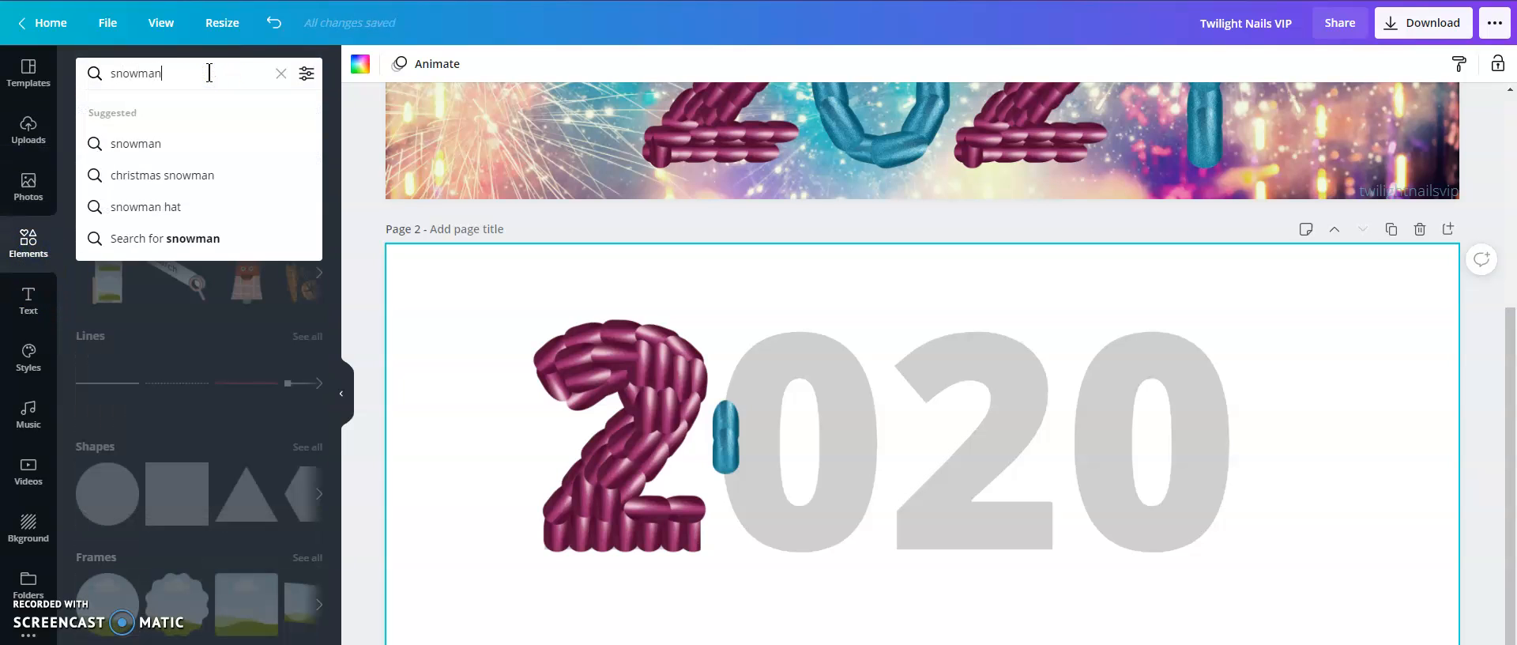
left_click(155, 143)
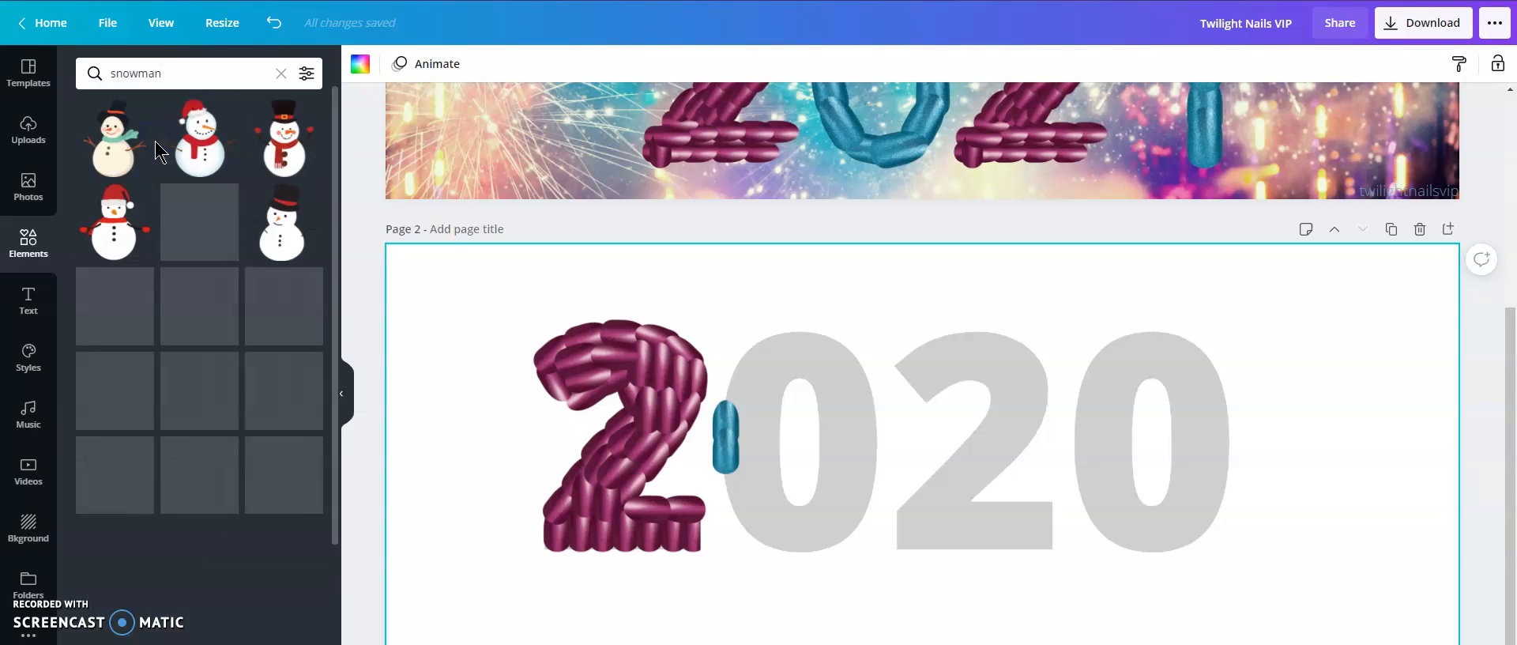
Step: Add the plain hatless snowman with stick arms to page 2 and enlarge it over the second 2 and last 0
left_click(276, 316)
left_click_drag(1010, 535, 1177, 598)
left_click_drag(976, 508, 931, 382)
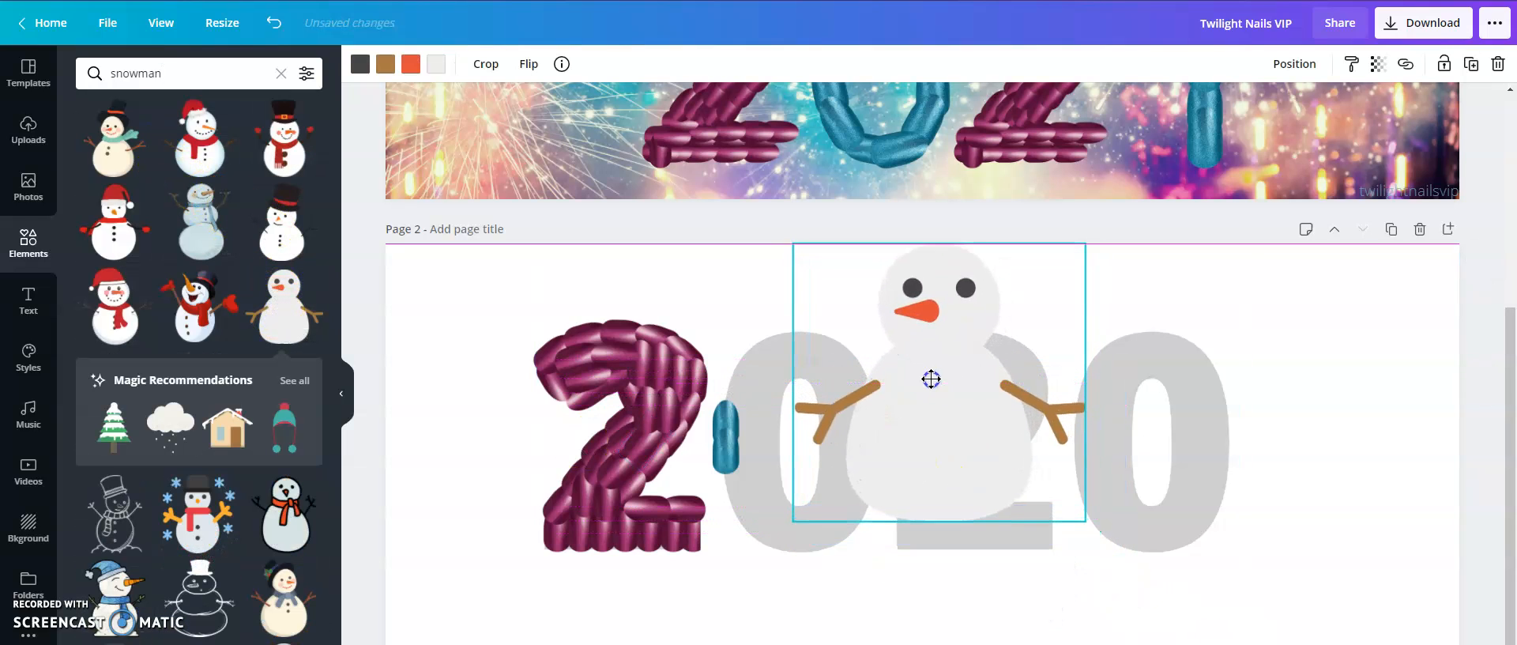
left_click_drag(1119, 553, 1217, 637)
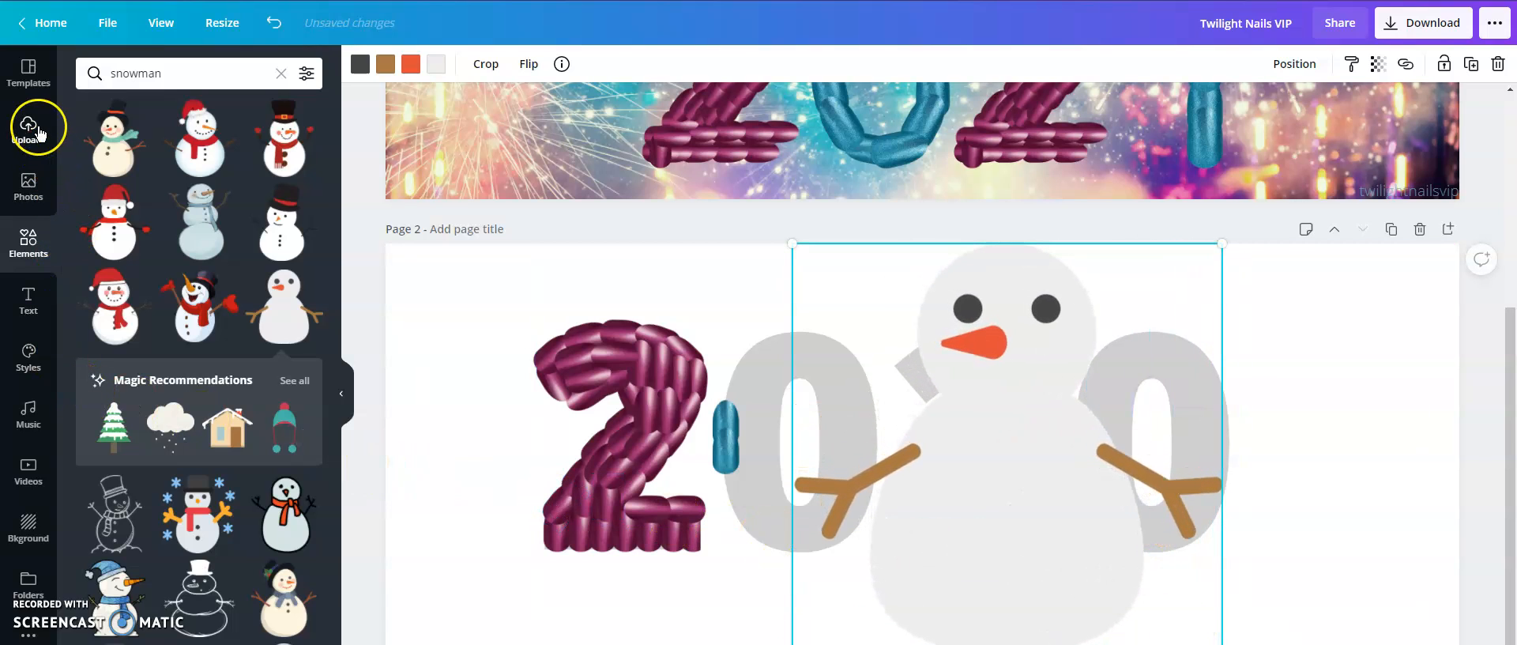
Step: Add the uploaded white nail image to page 2 over the snowman and remove its background
left_click(38, 131)
left_click(115, 221)
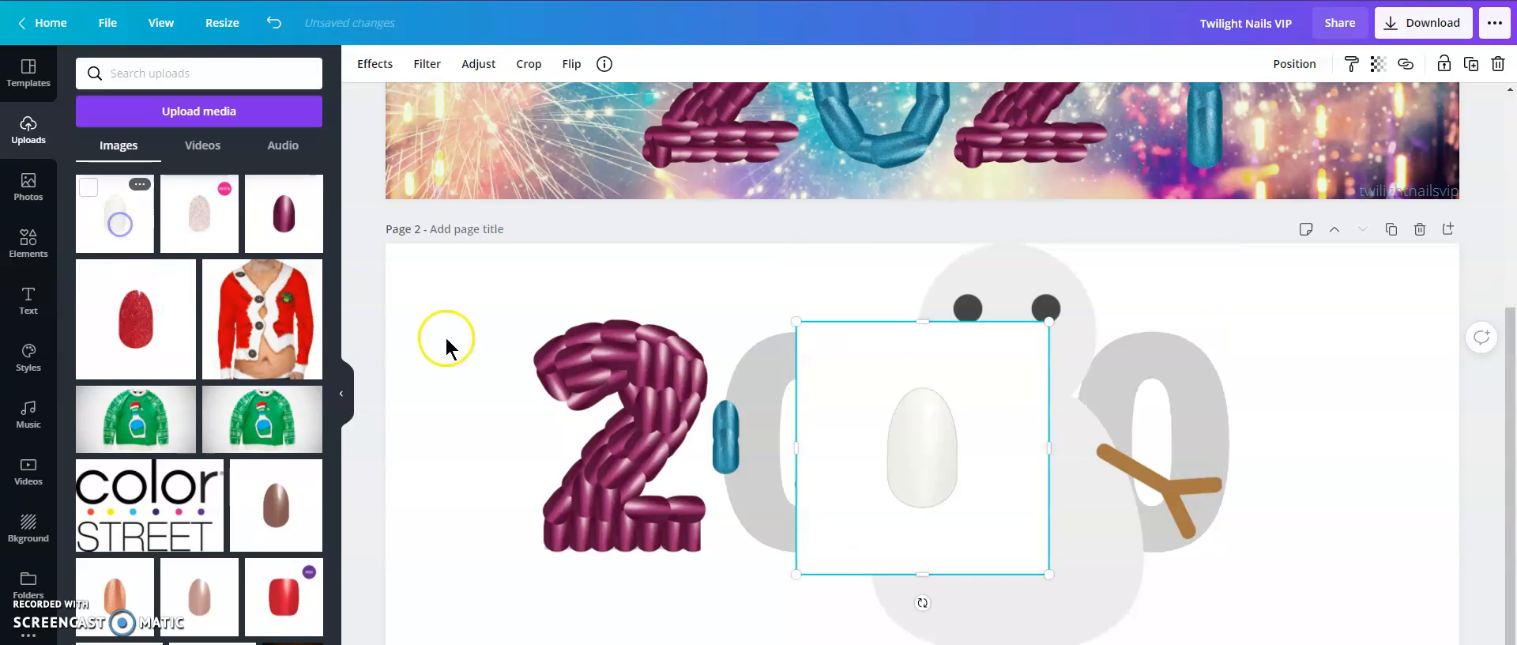
left_click(393, 65)
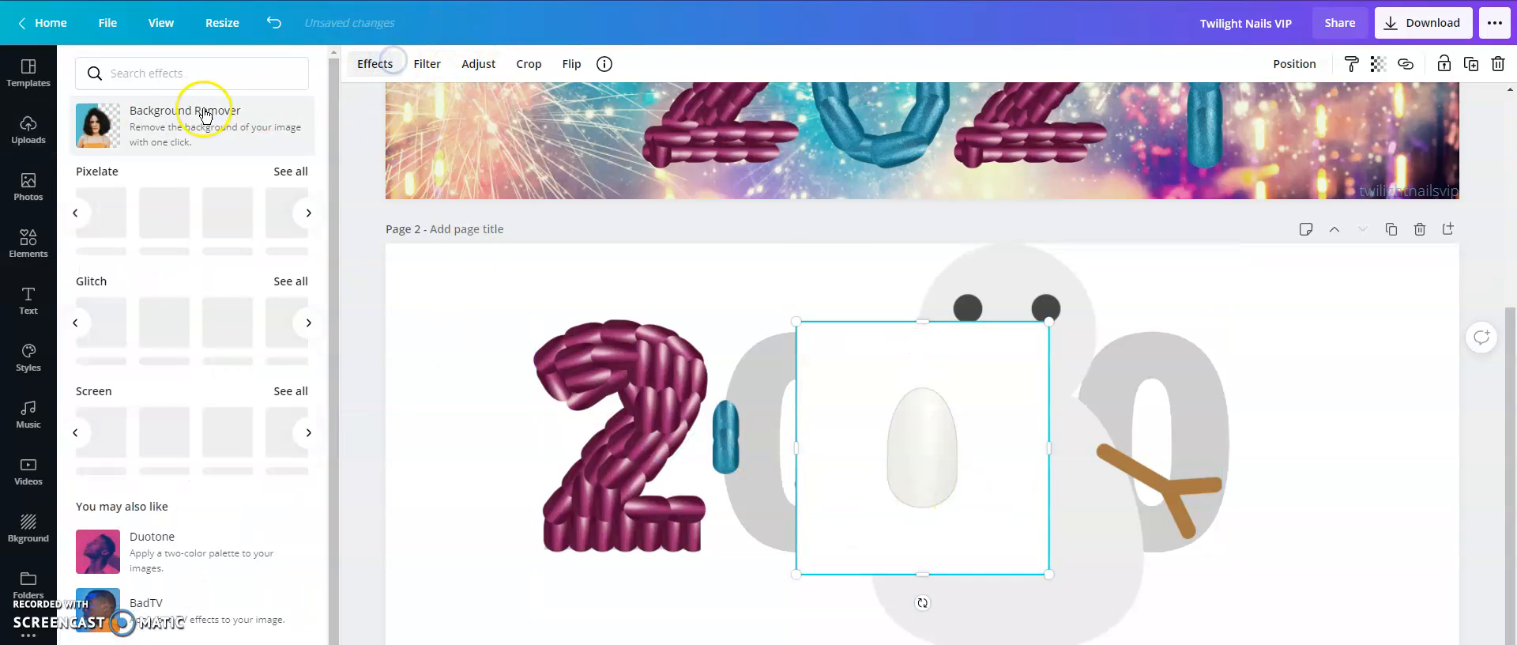
left_click(203, 111)
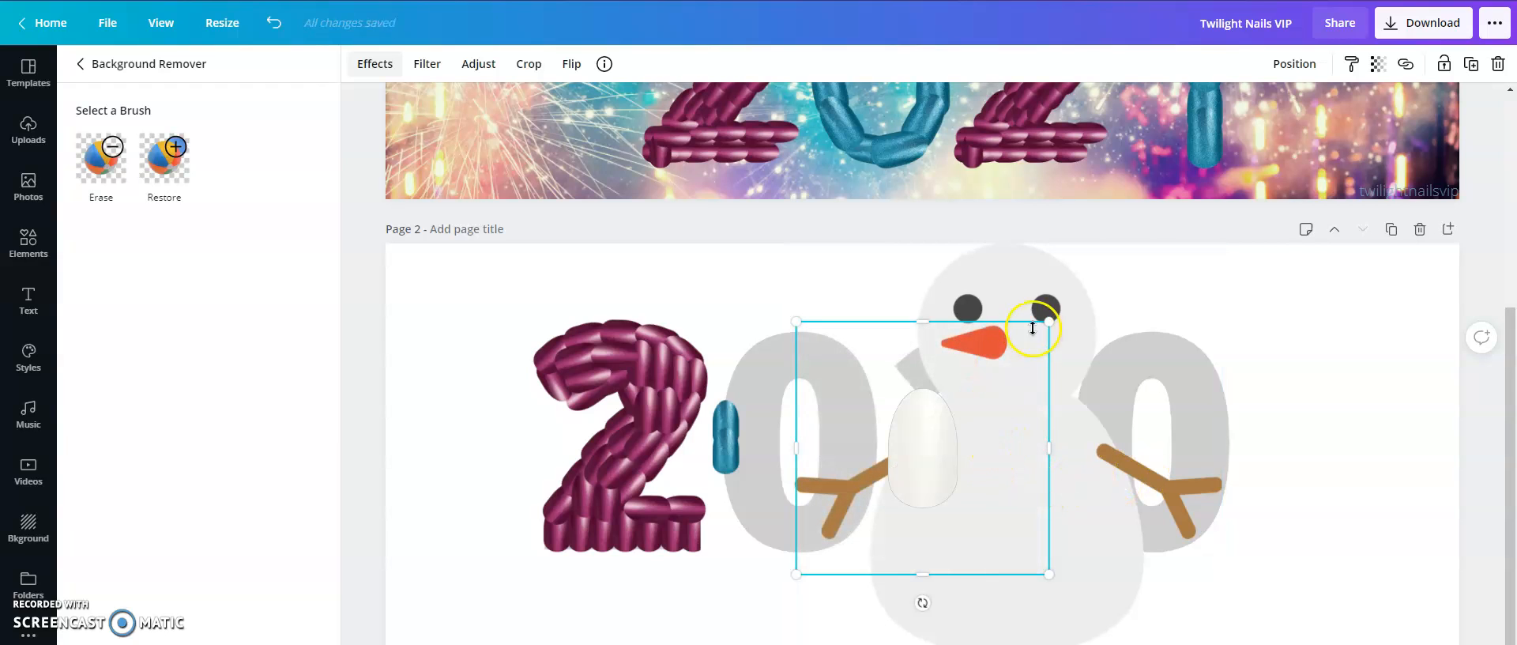
Step: Shrink and crop the white nail's frame tightly around the nail and place it on the snowman's body below the right stick arm
left_click_drag(1033, 327, 952, 393)
left_click_drag(971, 499, 854, 509)
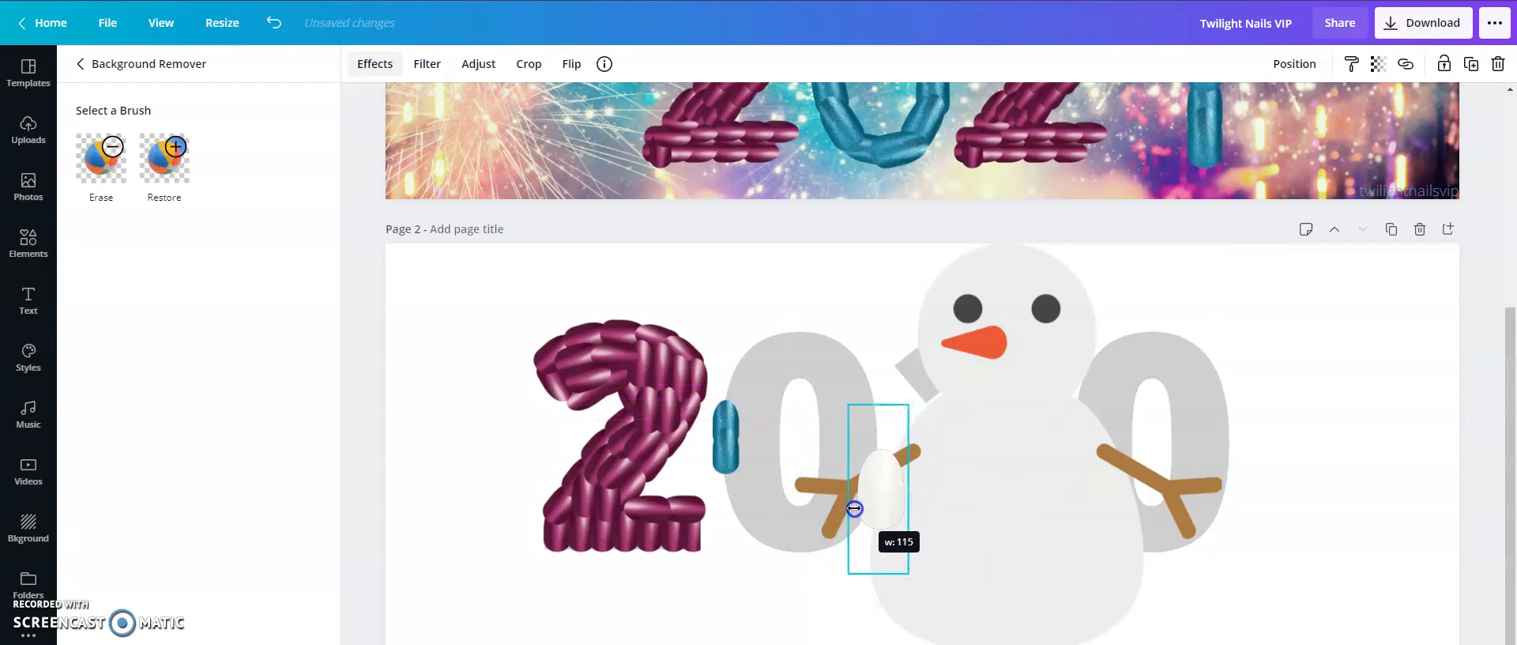
left_click_drag(883, 406, 880, 447)
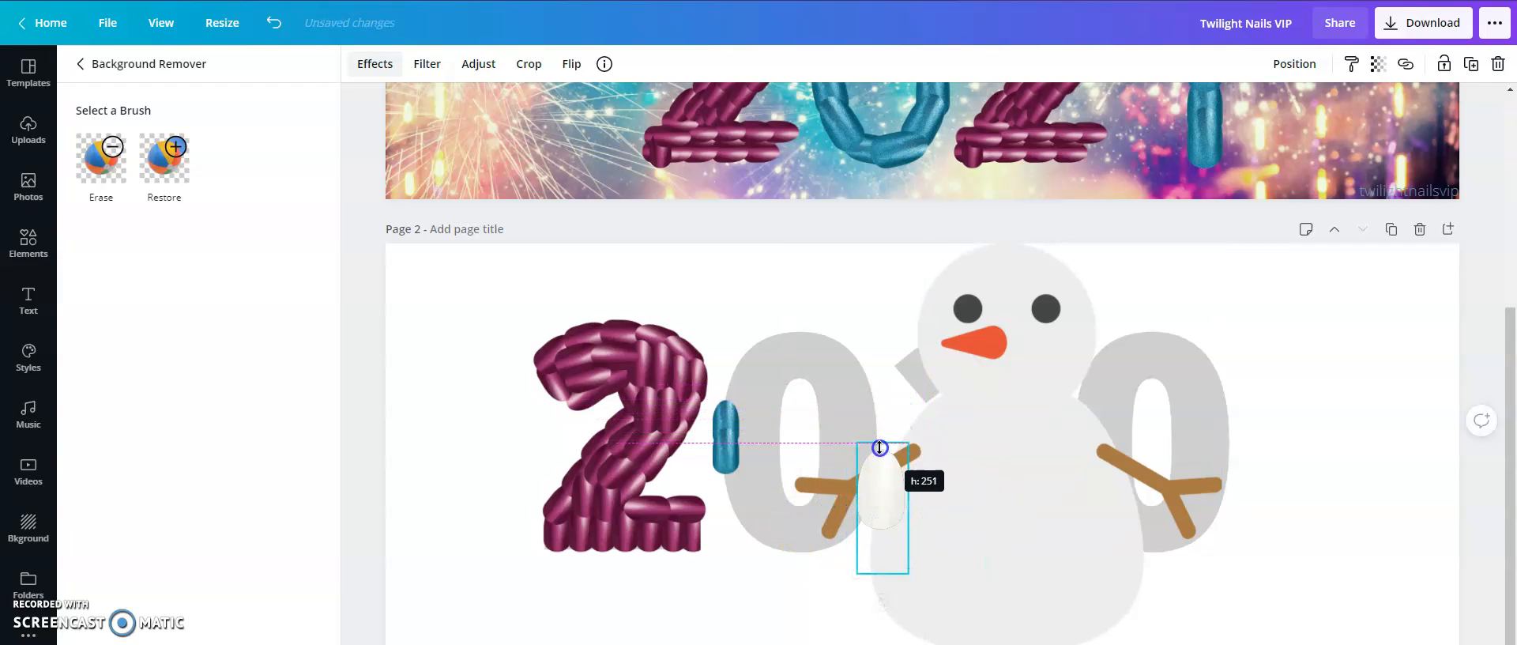
left_click_drag(889, 583, 883, 538)
left_click_drag(886, 494, 1124, 530)
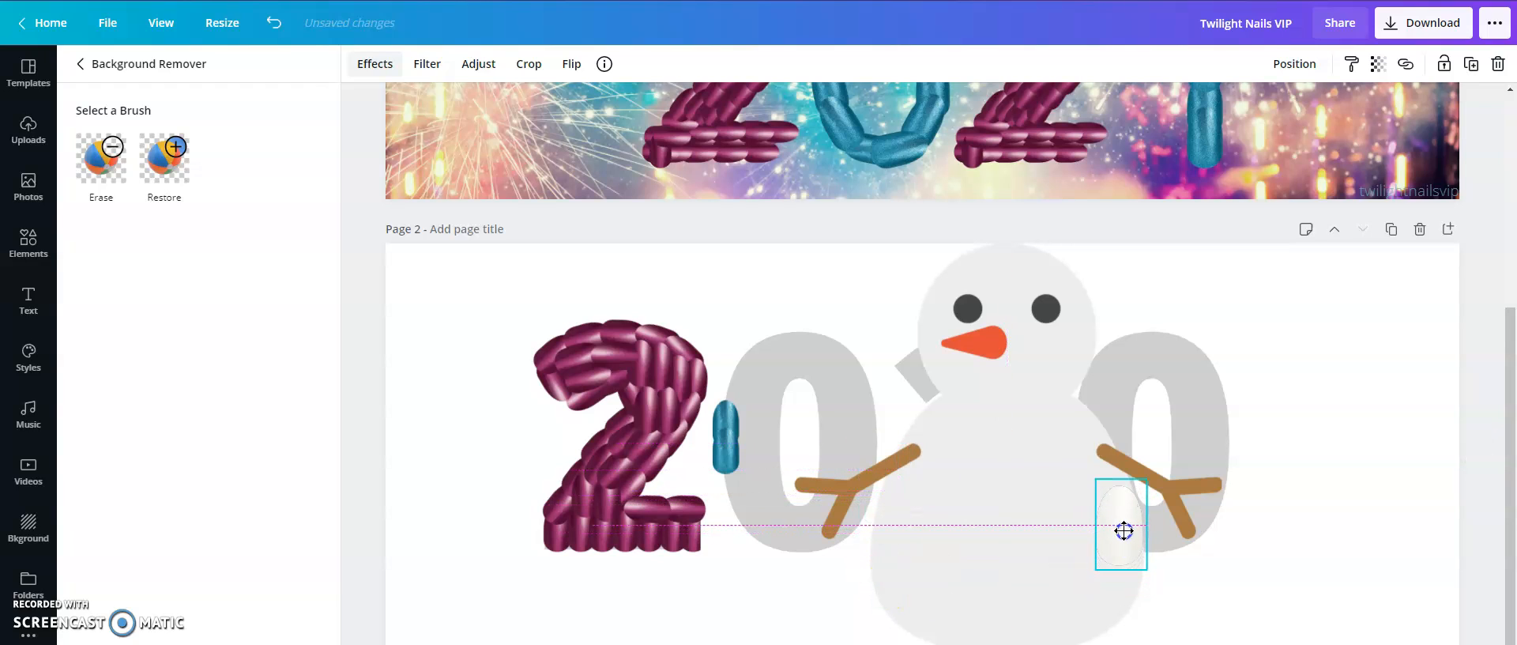
Step: Try duplicating the white nail on the snowman's body, and undo the duplicate
key("ctrl+d")
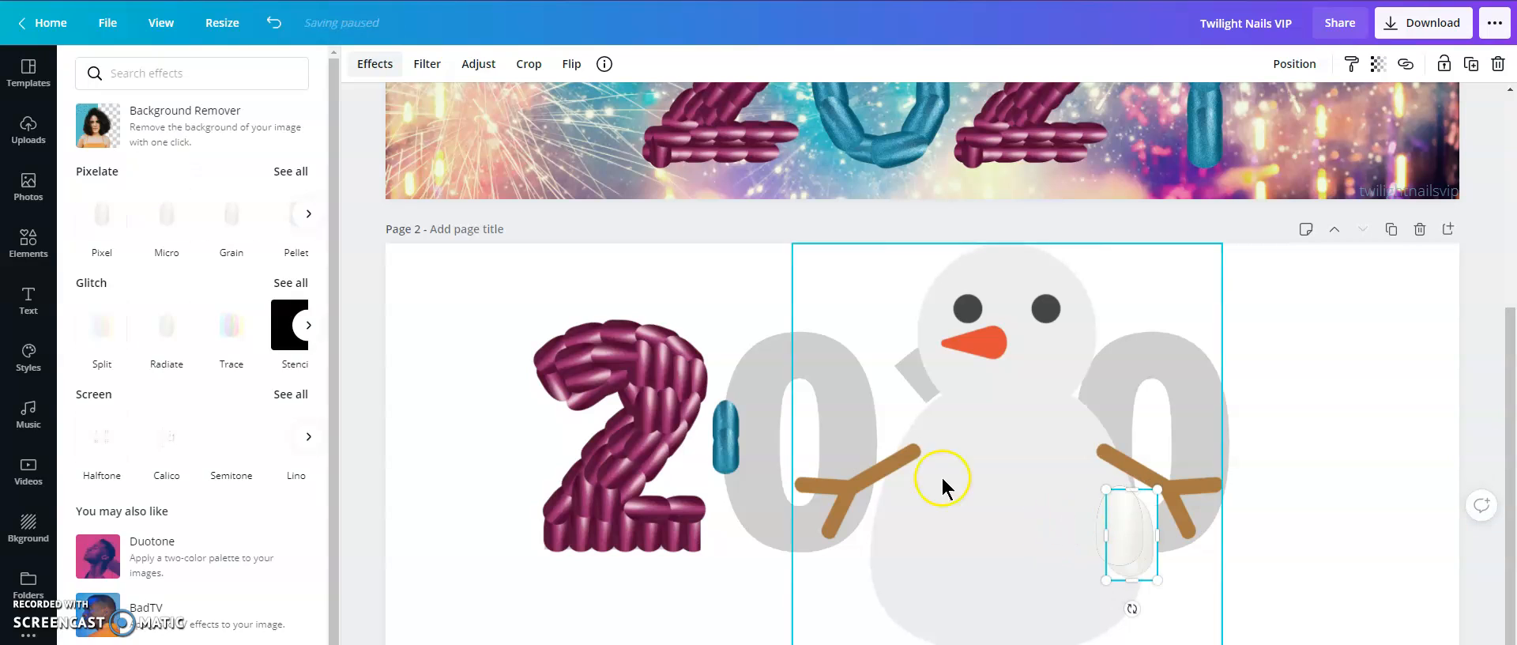
mouse_move(1124, 535)
left_mouse_down()
mouse_move(1080, 573)
mouse_move(1121, 545)
left_mouse_up()
key("ctrl+z")
key("ctrl+z")
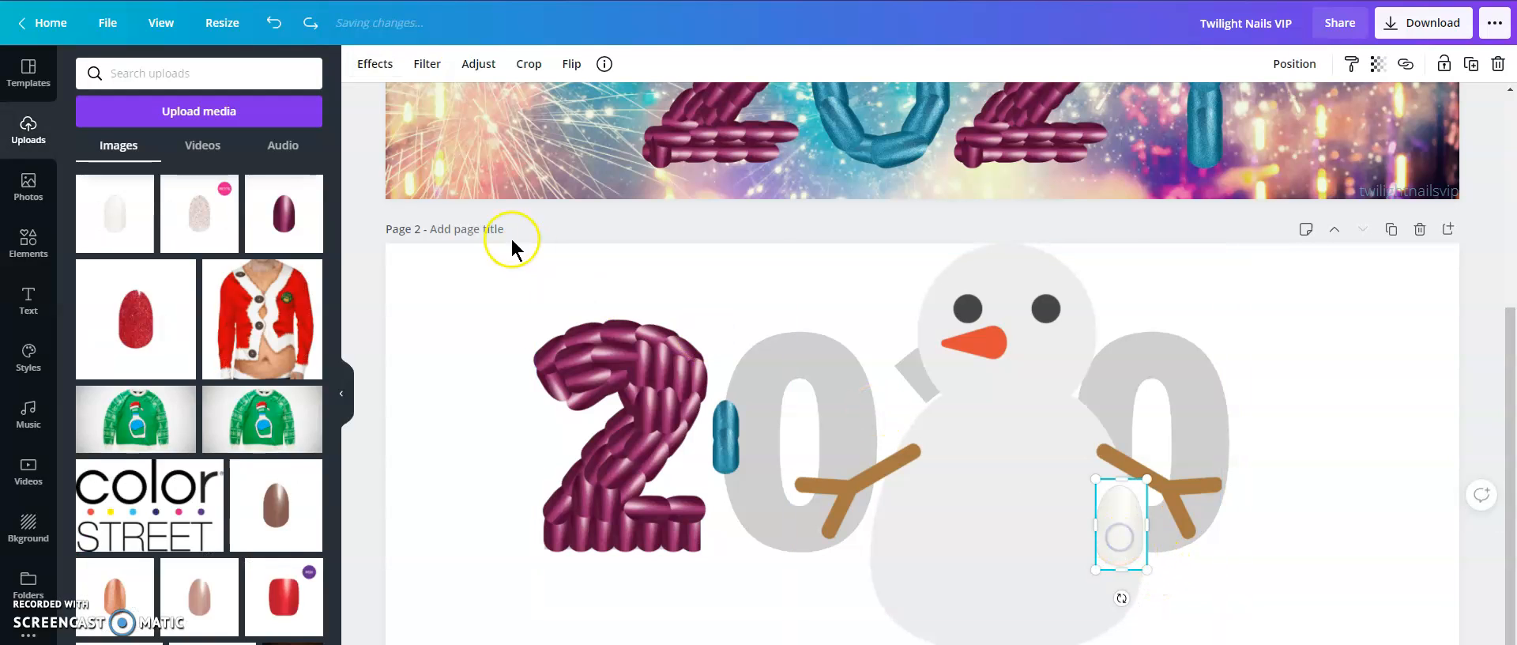
Step: Reapply the background removal to the white nail, duplicate it, and place the copy overlapping just below the first
left_click(387, 68)
left_click(143, 120)
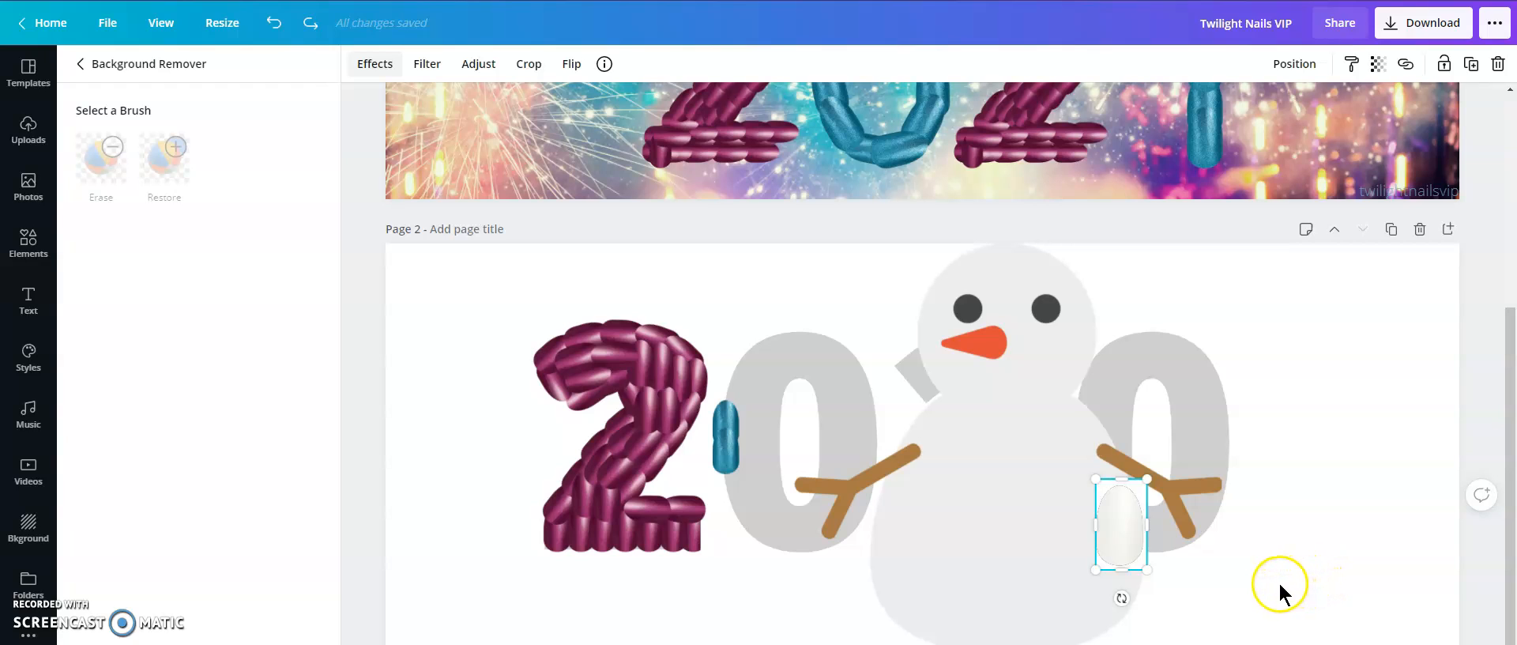
key("ctrl+d")
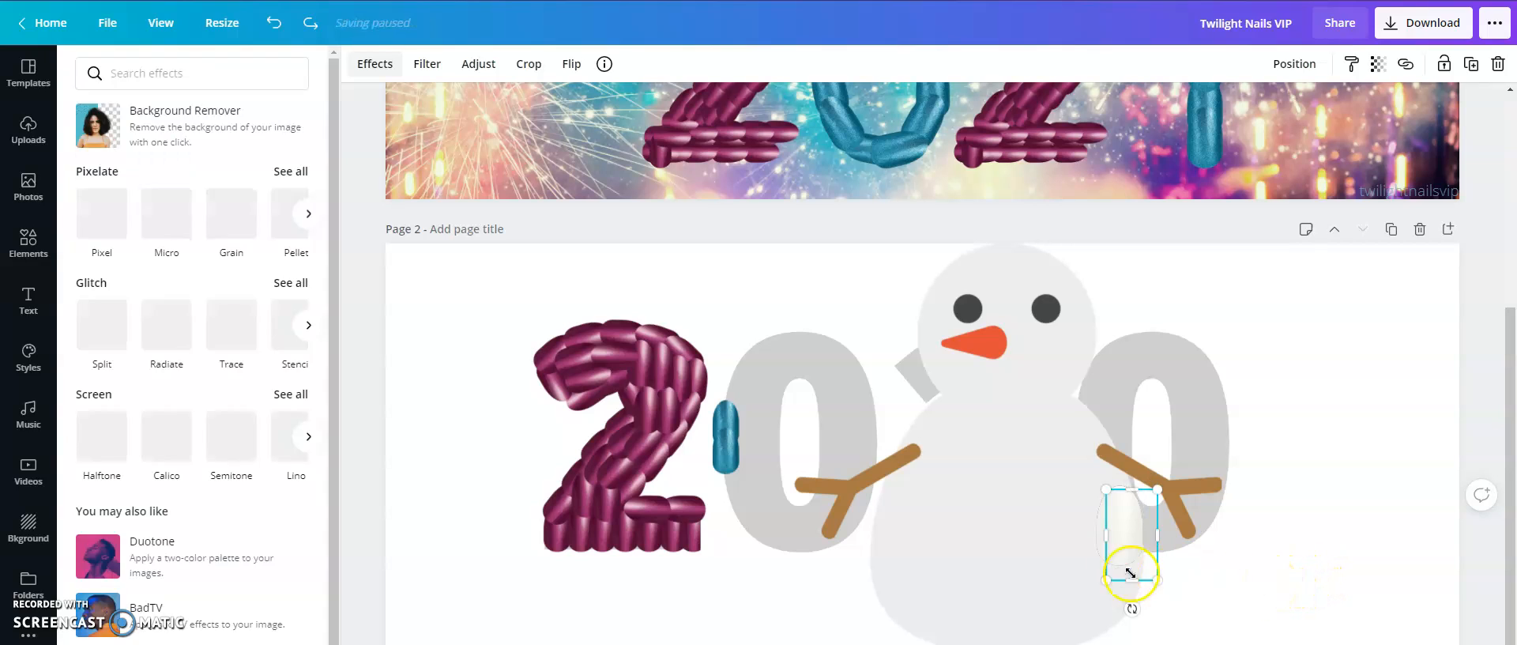
left_click_drag(1132, 539, 1111, 569)
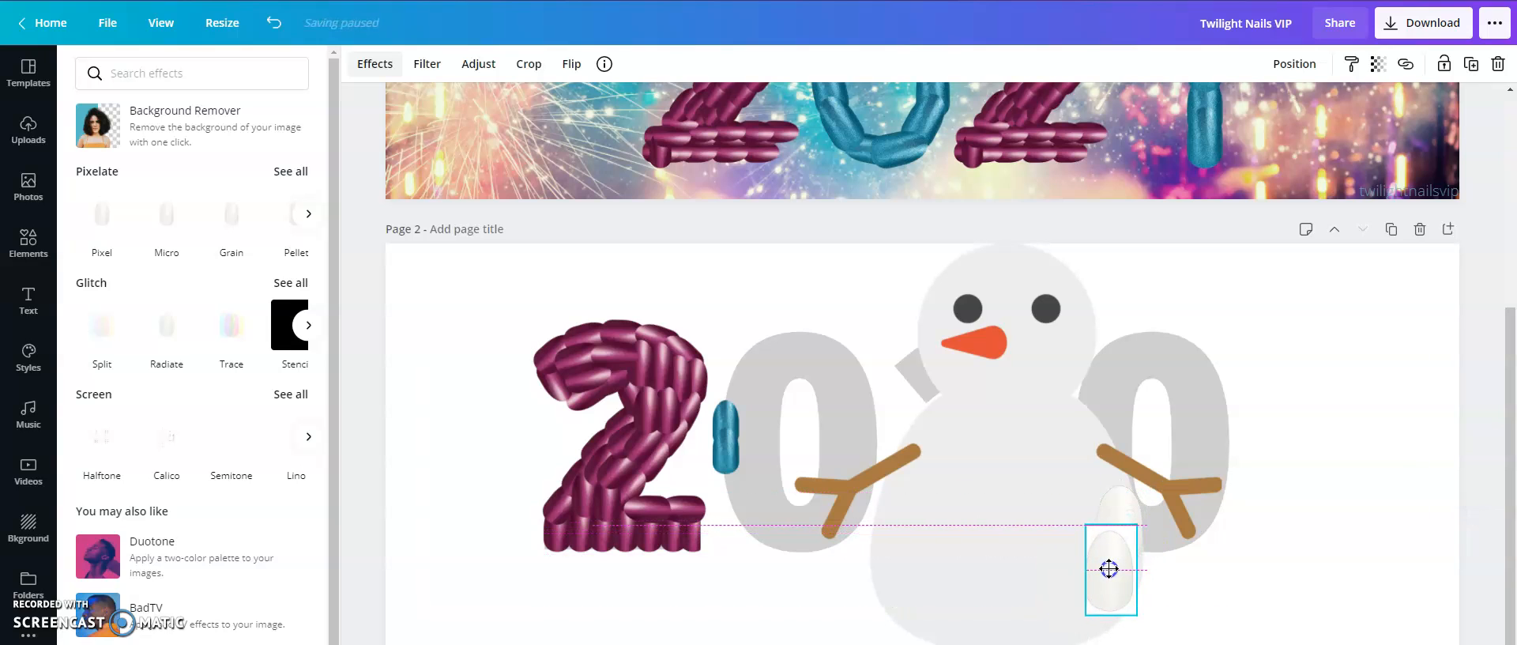
Step: Delete the white nails from the snowman's body
left_click(1337, 577)
left_click(1106, 542)
key("Delete")
Step: Add the uploaded rose-pink nail image to page 2 and remove its background
scroll(176, 226, "down", 1)
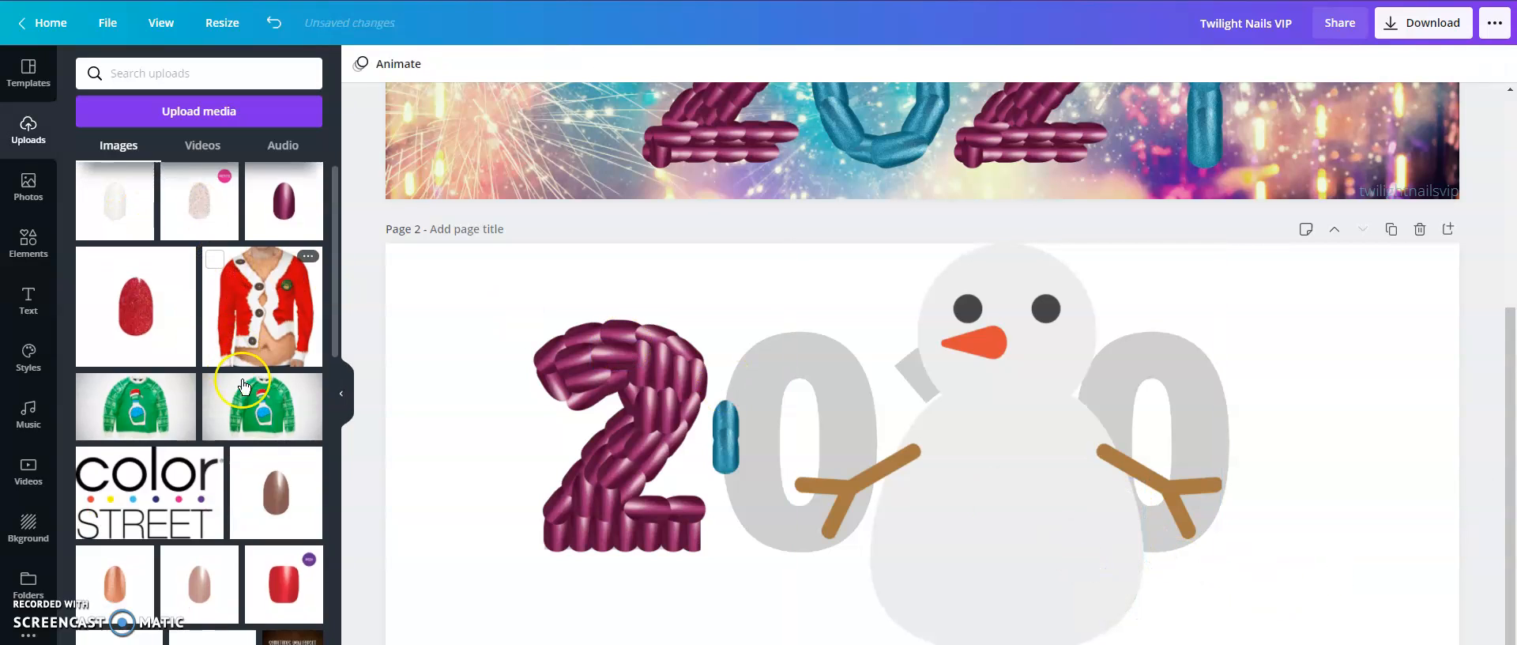
left_click(200, 518)
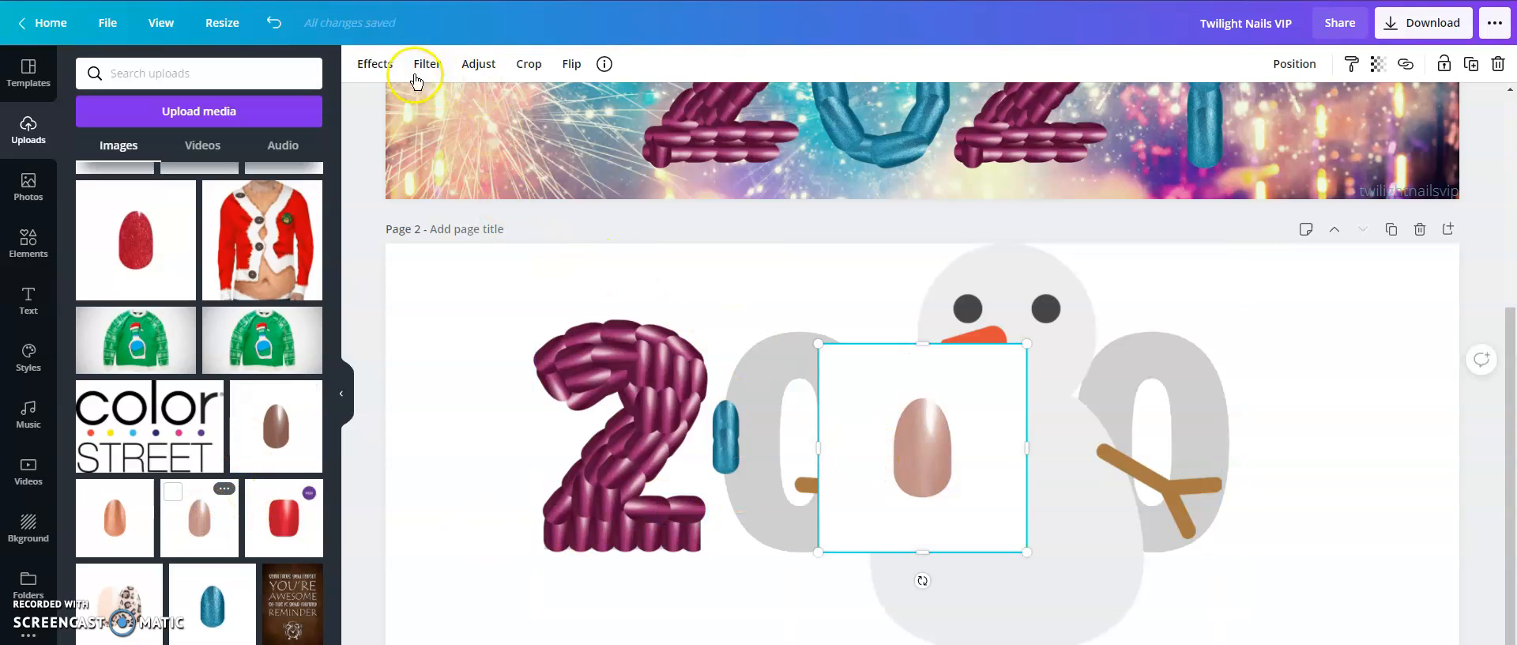
left_click(357, 71)
left_click(163, 114)
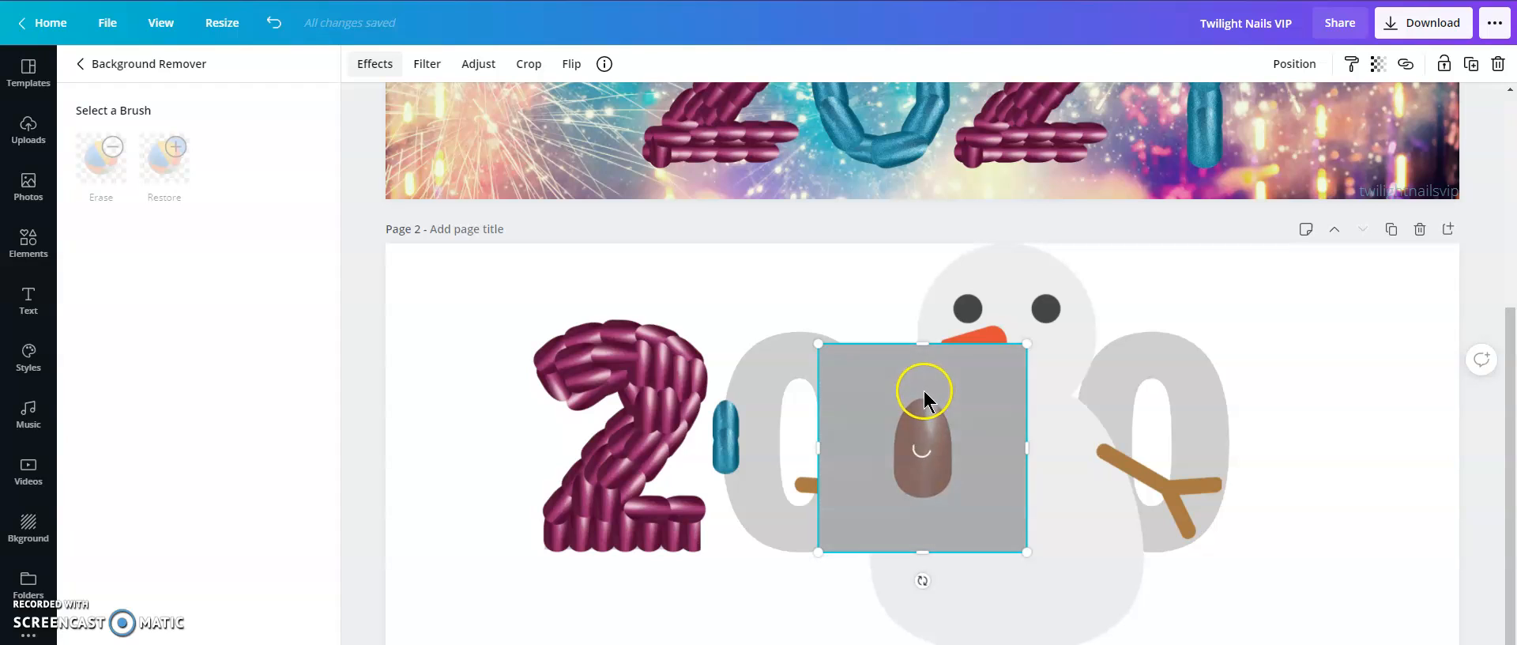
Step: Crop the rose-pink nail's frame tightly on all four sides, shrink it, and place it on the left edge of the snowman's lower body
left_click_drag(1028, 448, 954, 444)
left_click_drag(818, 460, 891, 459)
left_click_drag(915, 343, 925, 399)
left_click_drag(930, 553, 931, 498)
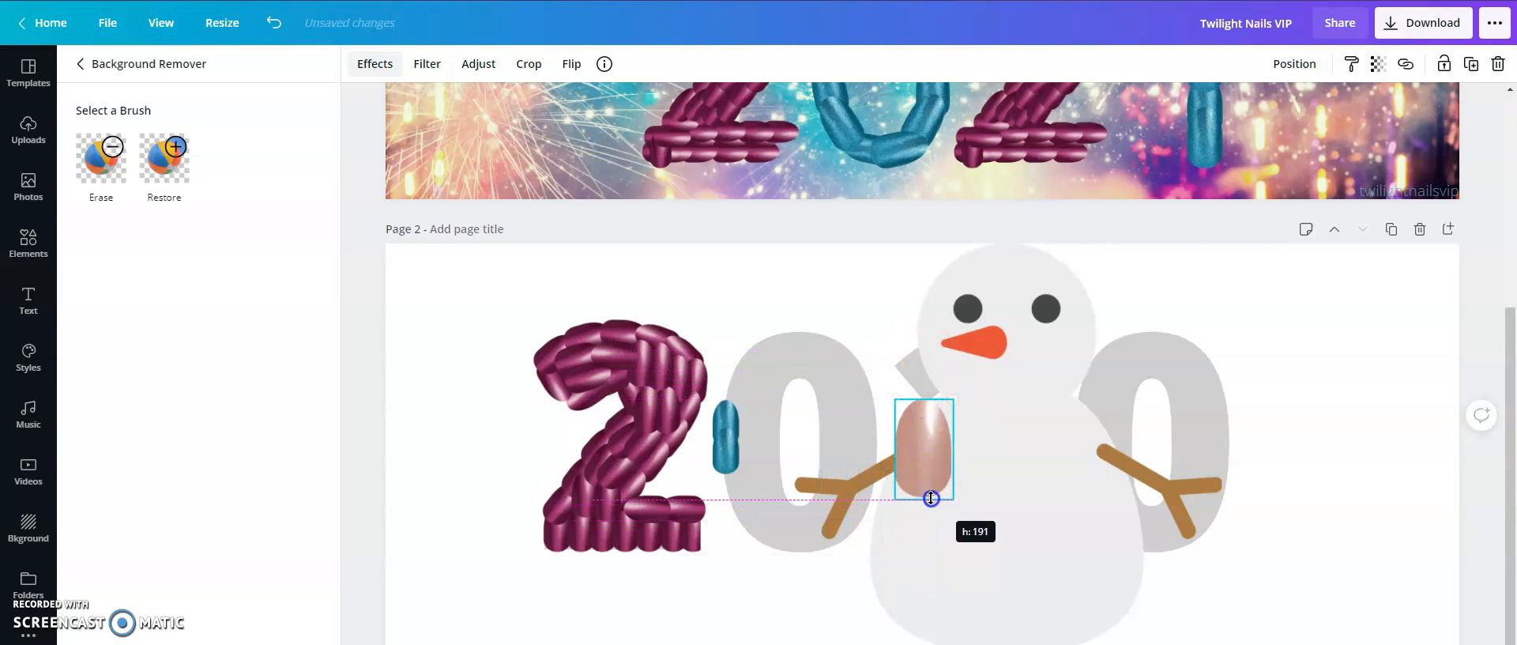
left_click_drag(955, 399, 889, 548)
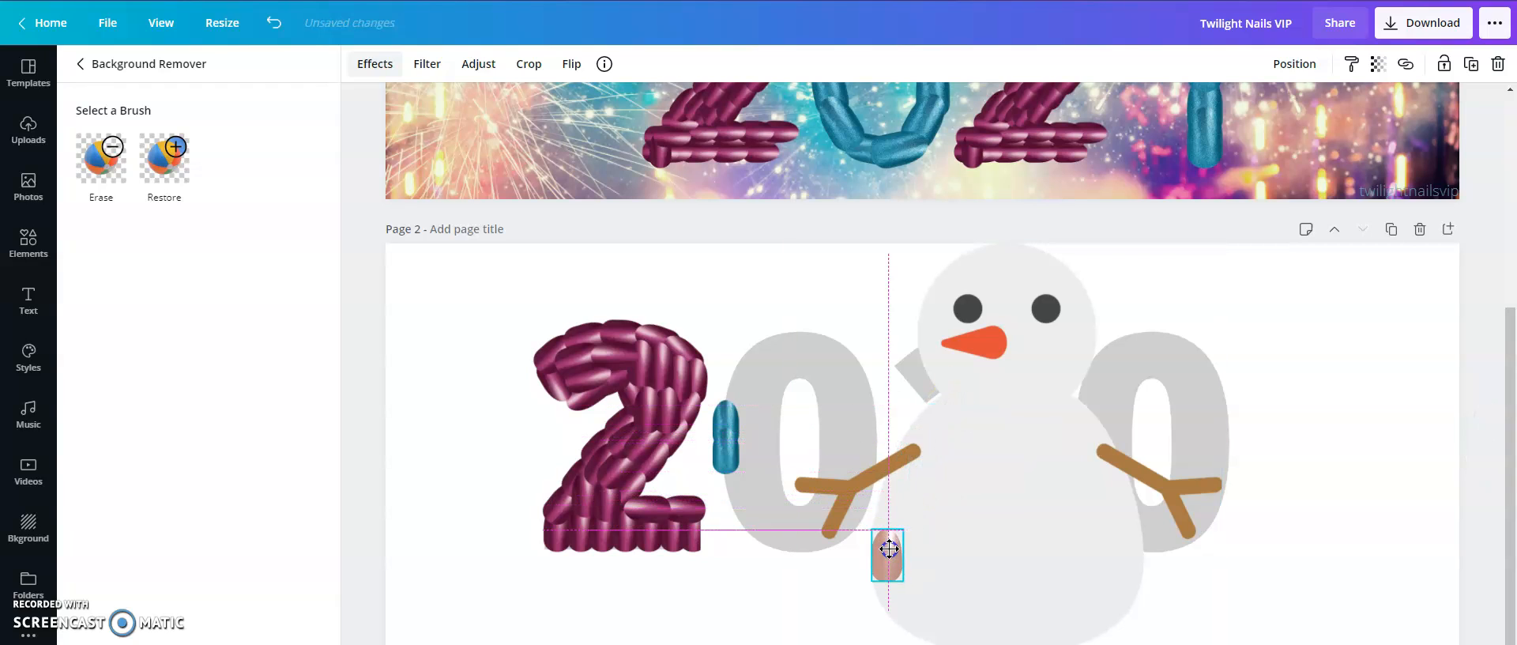
Step: Try a second, smaller rose-pink nail on the right edge of the snowman's body, and delete it
key("ctrl+v")
left_click_drag(955, 400, 931, 458)
left_click_drag(915, 474, 1135, 567)
left_click(808, 573)
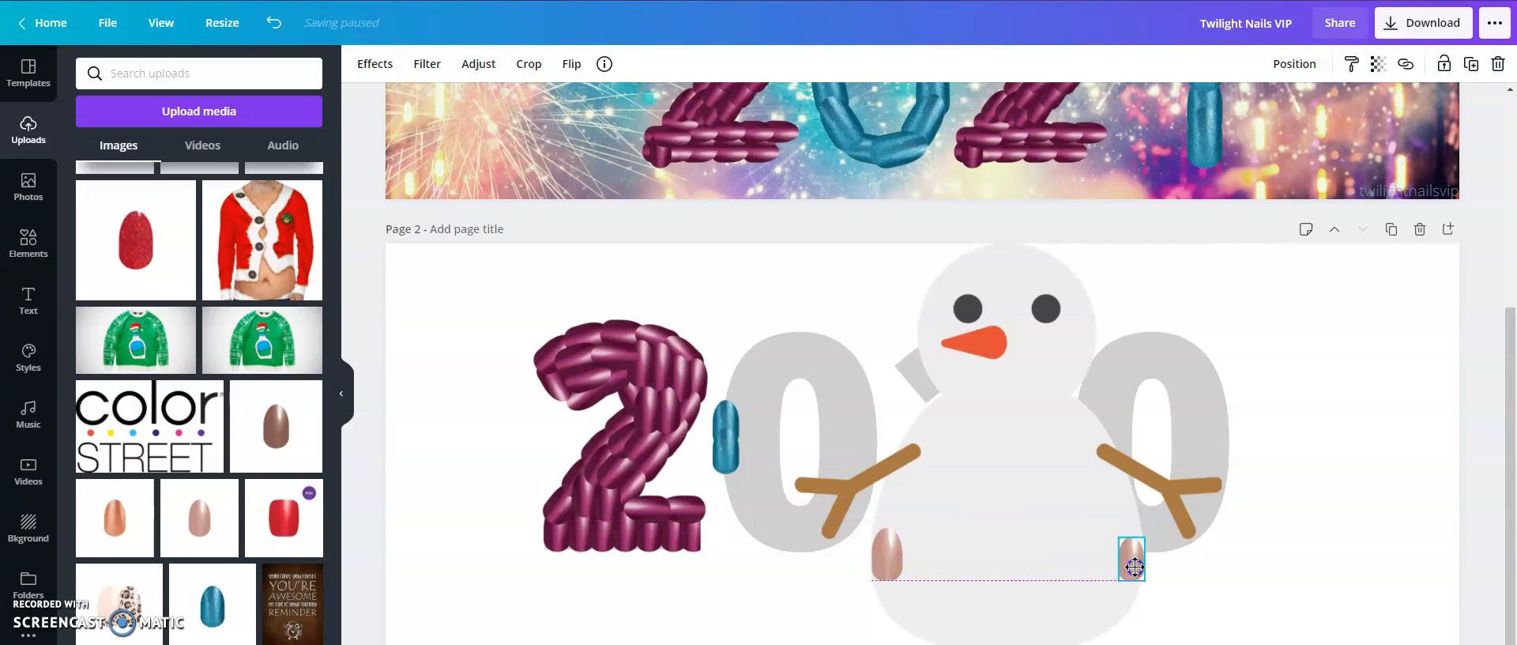
key("Delete")
Step: Line up rose-pink nail copies along the snowman's left body edge, rotating the lowest to follow the curve, and delete the snowman guide
left_click(993, 579)
left_click(889, 557)
mouse_move(909, 573)
left_mouse_down()
mouse_move(977, 571)
mouse_move(893, 563)
mouse_move(900, 535)
mouse_move(908, 553)
mouse_move(893, 514)
mouse_move(889, 598)
mouse_move(904, 598)
mouse_move(891, 591)
left_mouse_up()
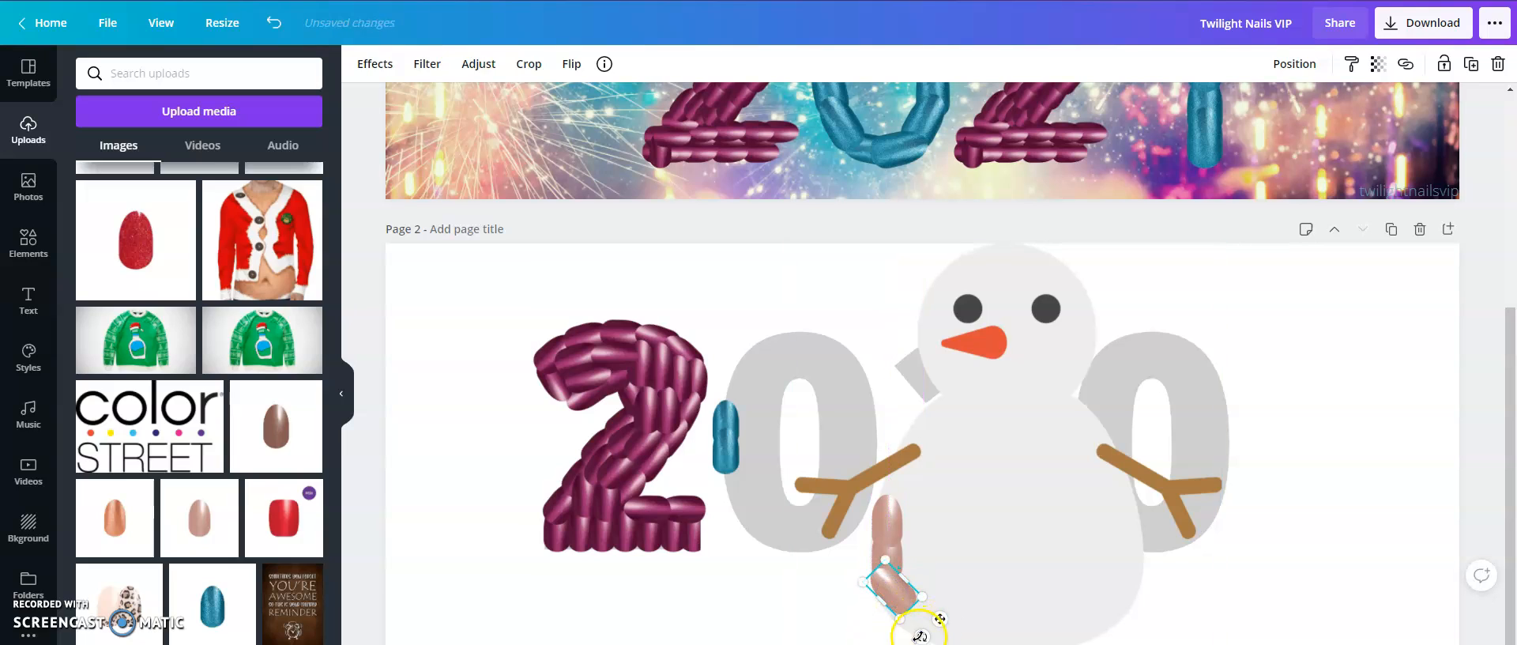
left_click(1378, 517)
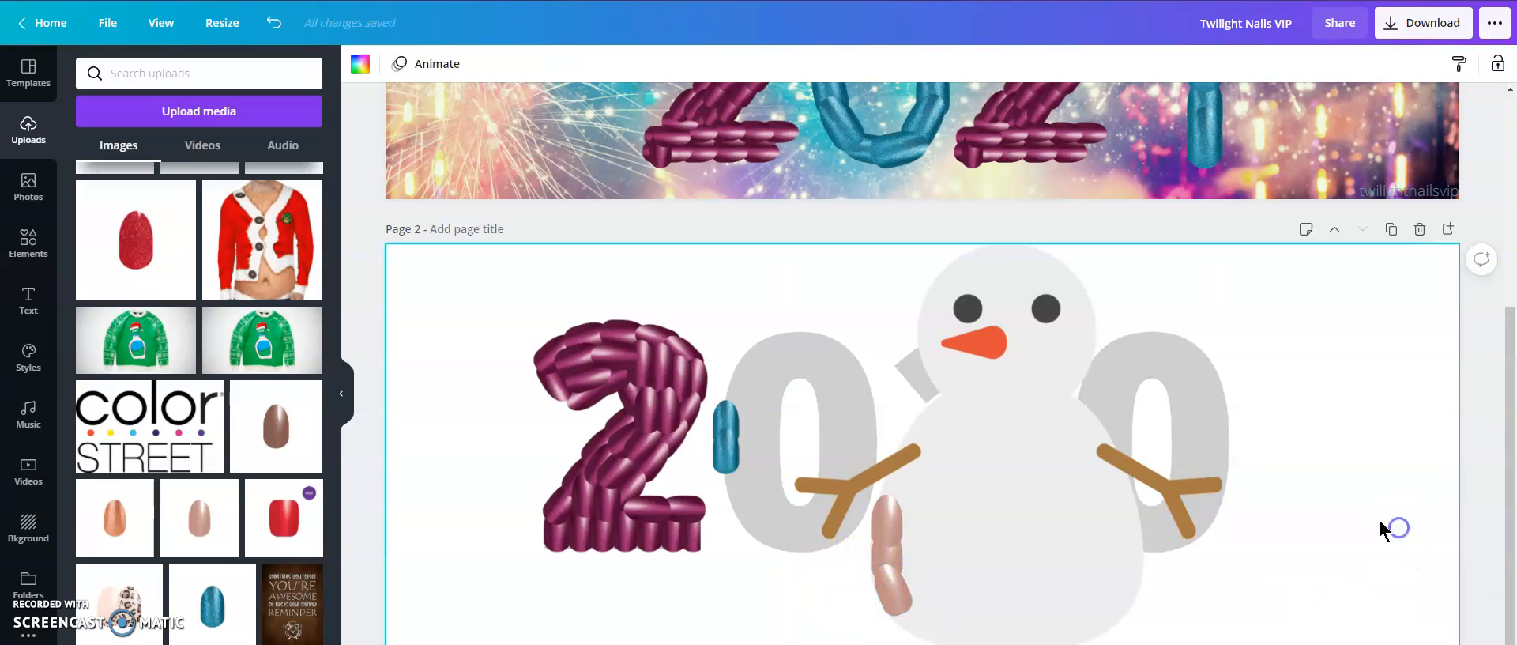
left_click(1077, 431)
key("Delete")
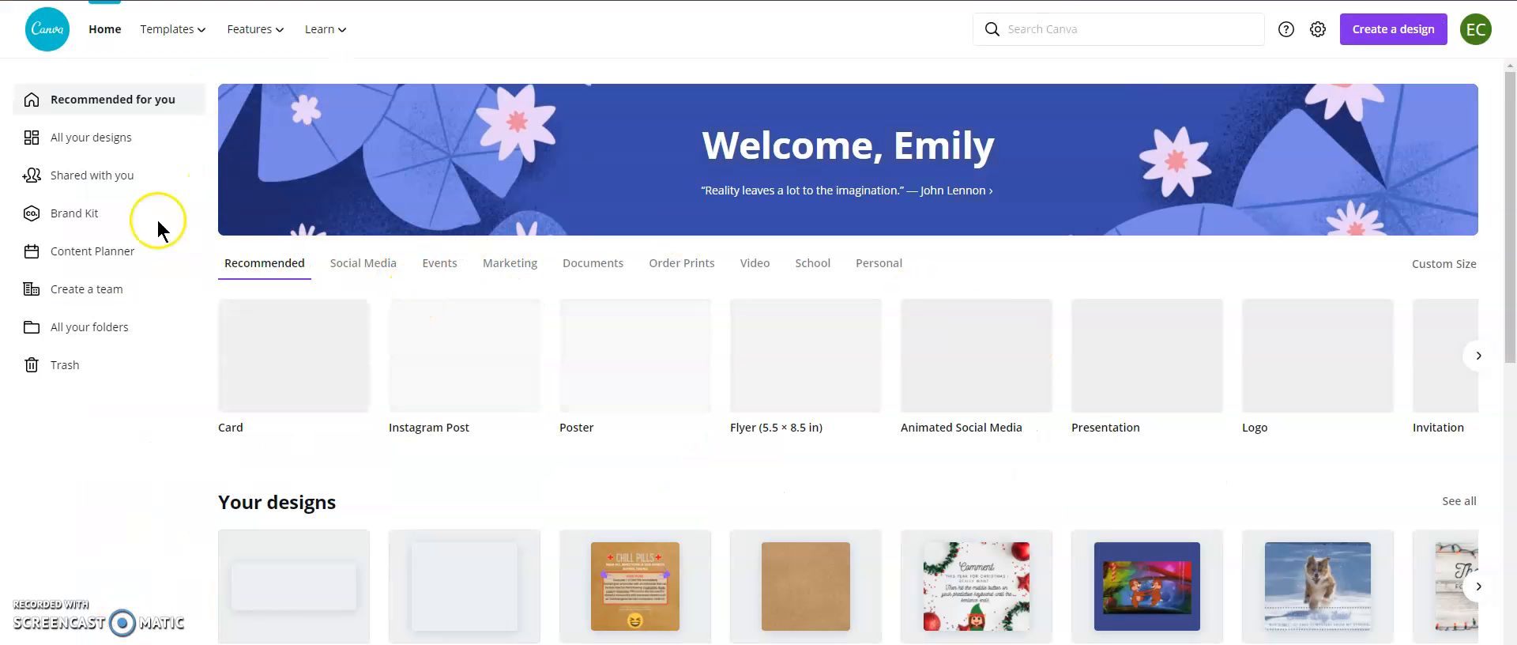
Step: Open the overview of all designs and look through the thumbnails for nail-themed examples
left_click(92, 152)
scroll(1107, 474, "down", 5)
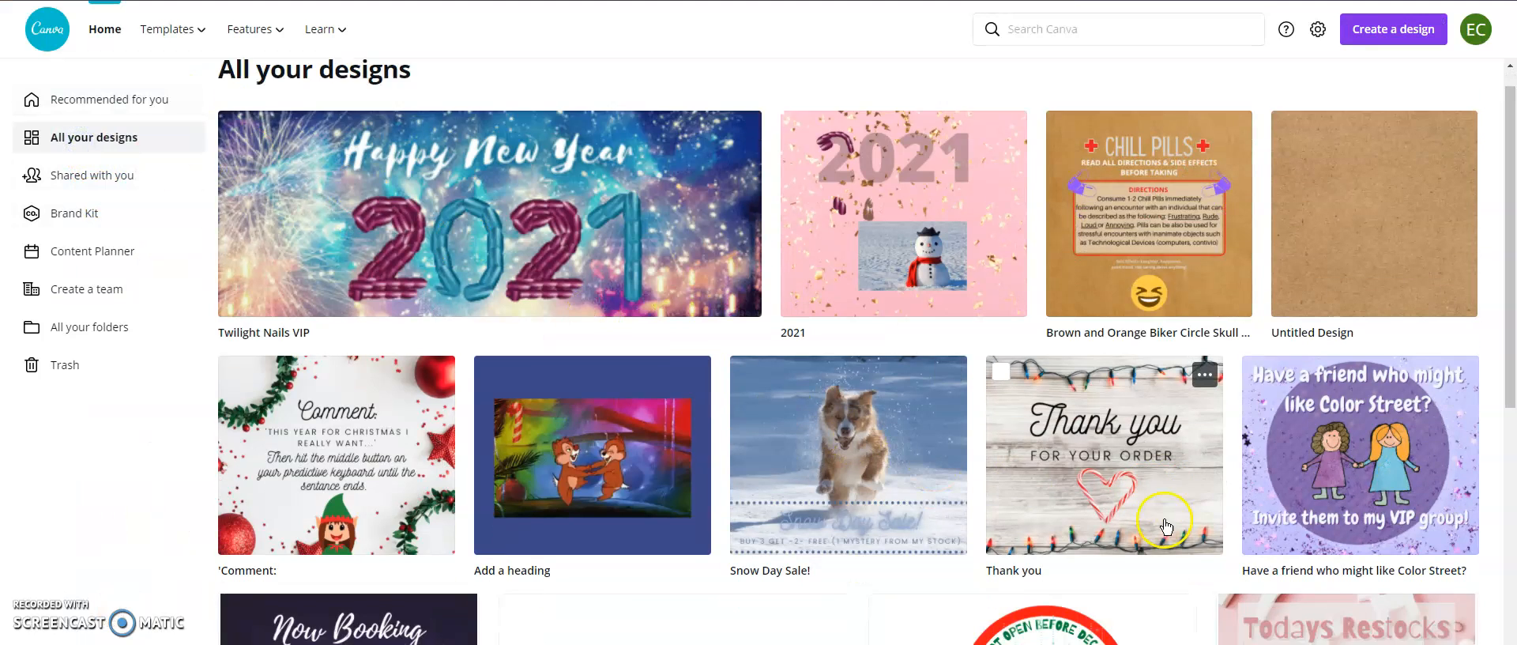
scroll(1164, 525, "down", 5)
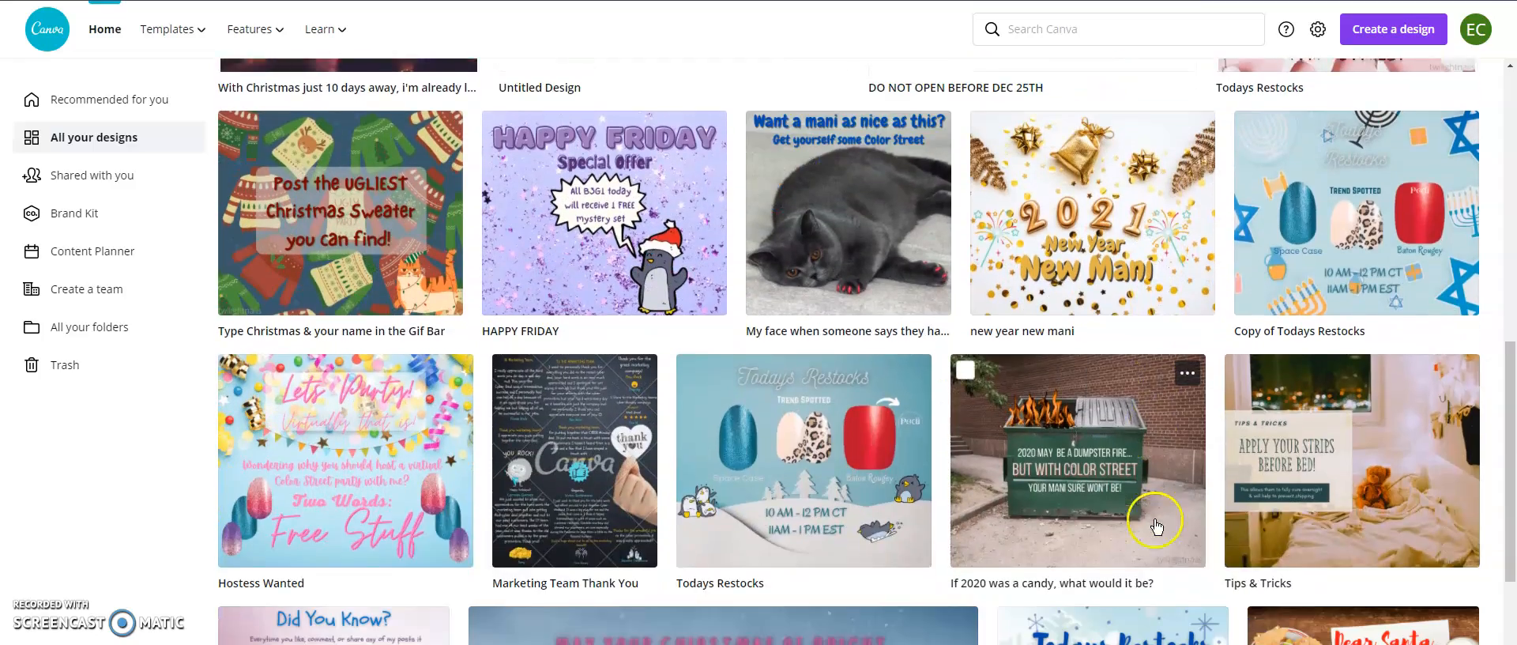
scroll(1099, 510, "down", 5)
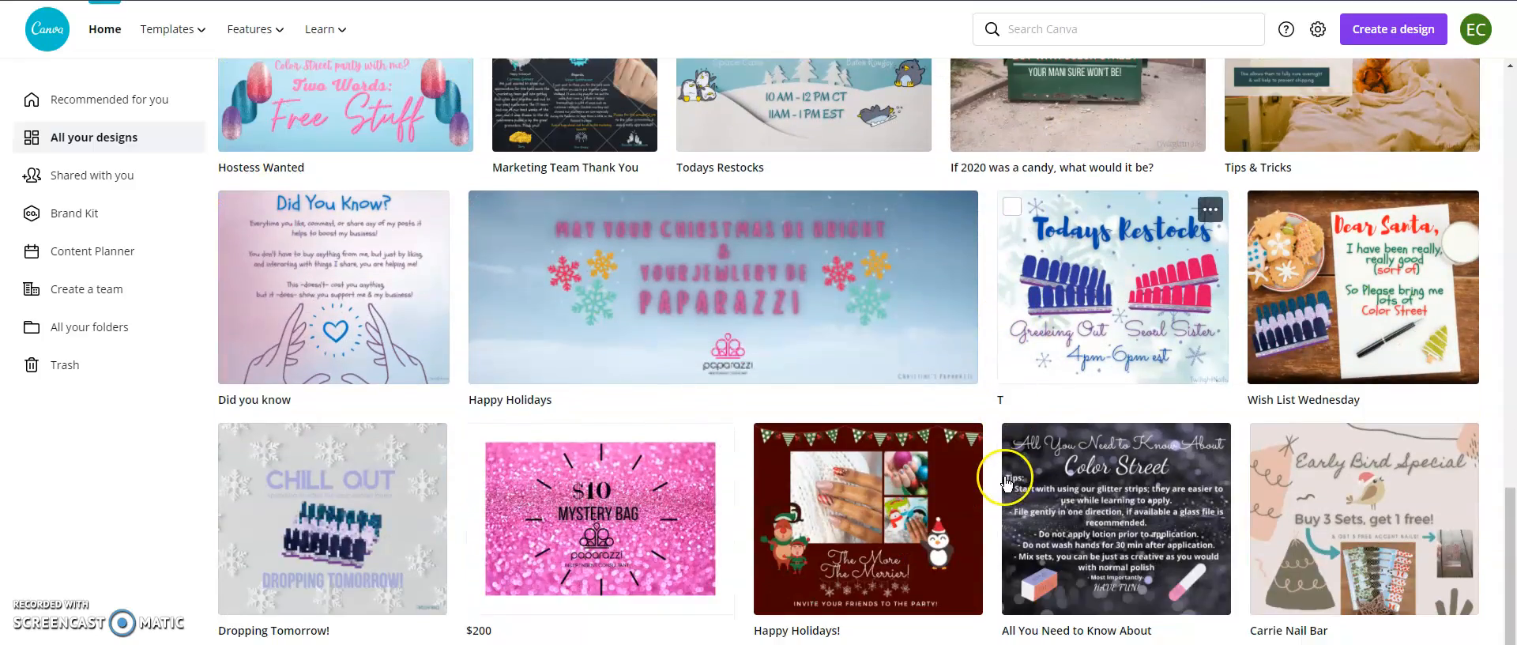
scroll(1000, 480, "up", 15)
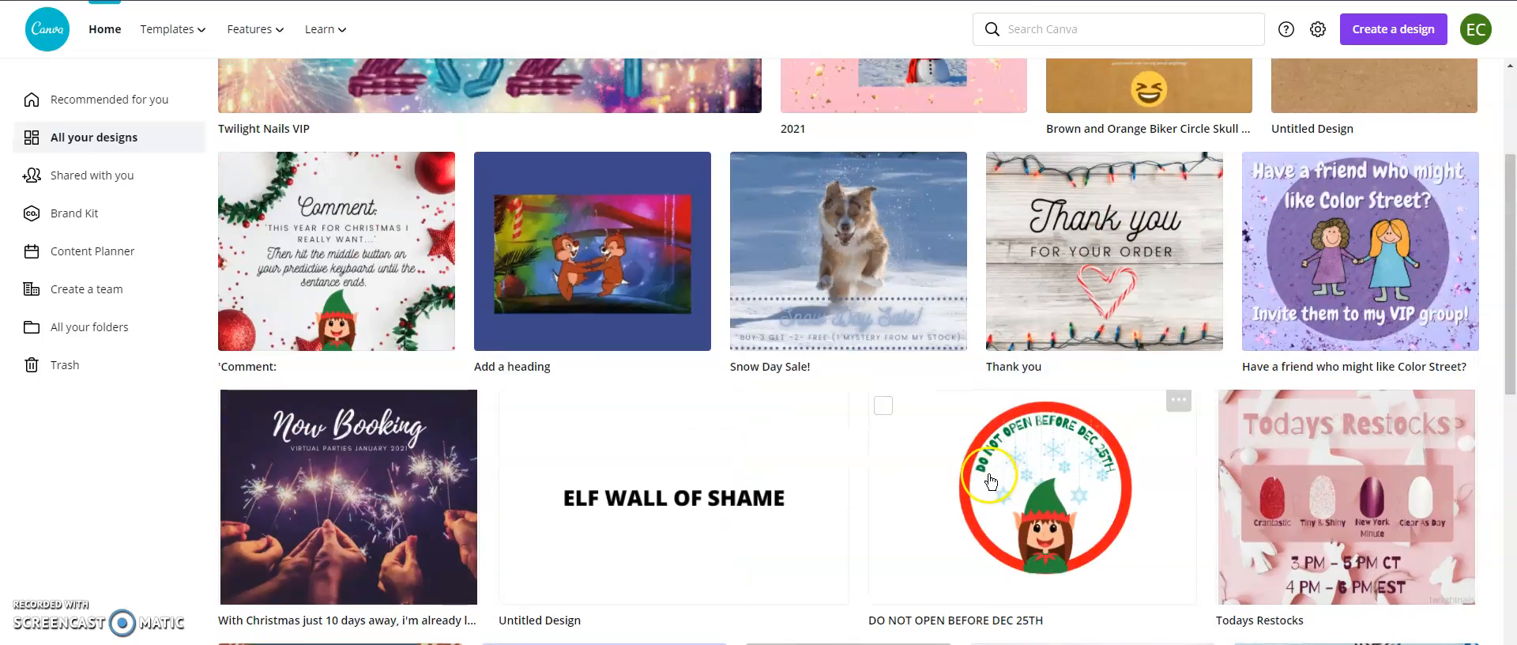